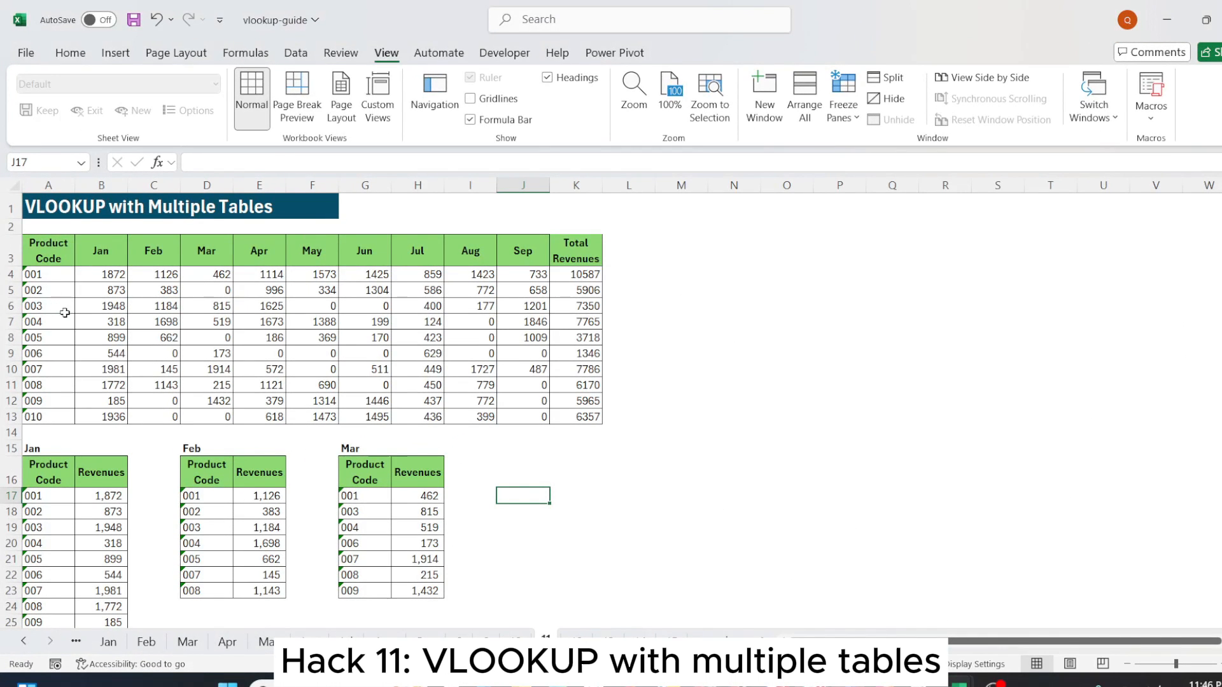
Look through the finished VLOOKUP examples on sheets 11 to 15, including the monthly tables on sheet 11.
{"action": "scroll", "coordinate": [253, 435], "scroll_direction": "down", "scroll_amount": 4}
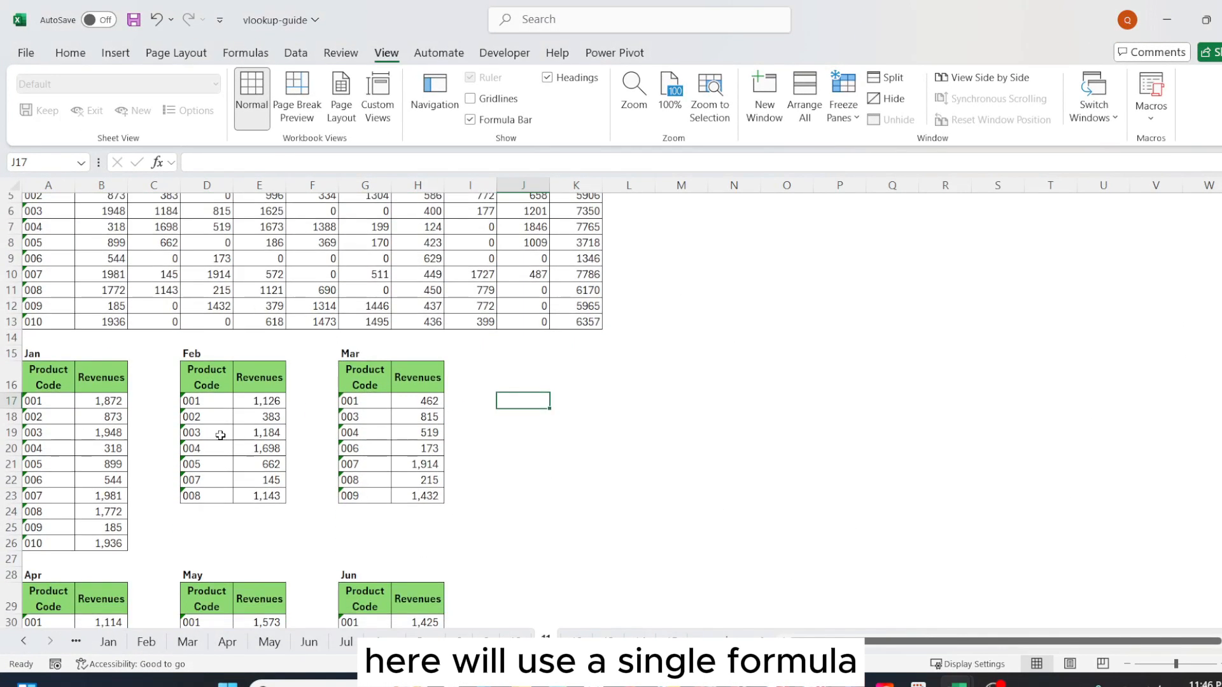
{"action": "scroll", "coordinate": [253, 436], "scroll_direction": "down", "scroll_amount": 3}
{"action": "scroll", "coordinate": [340, 465], "scroll_direction": "up", "scroll_amount": 7}
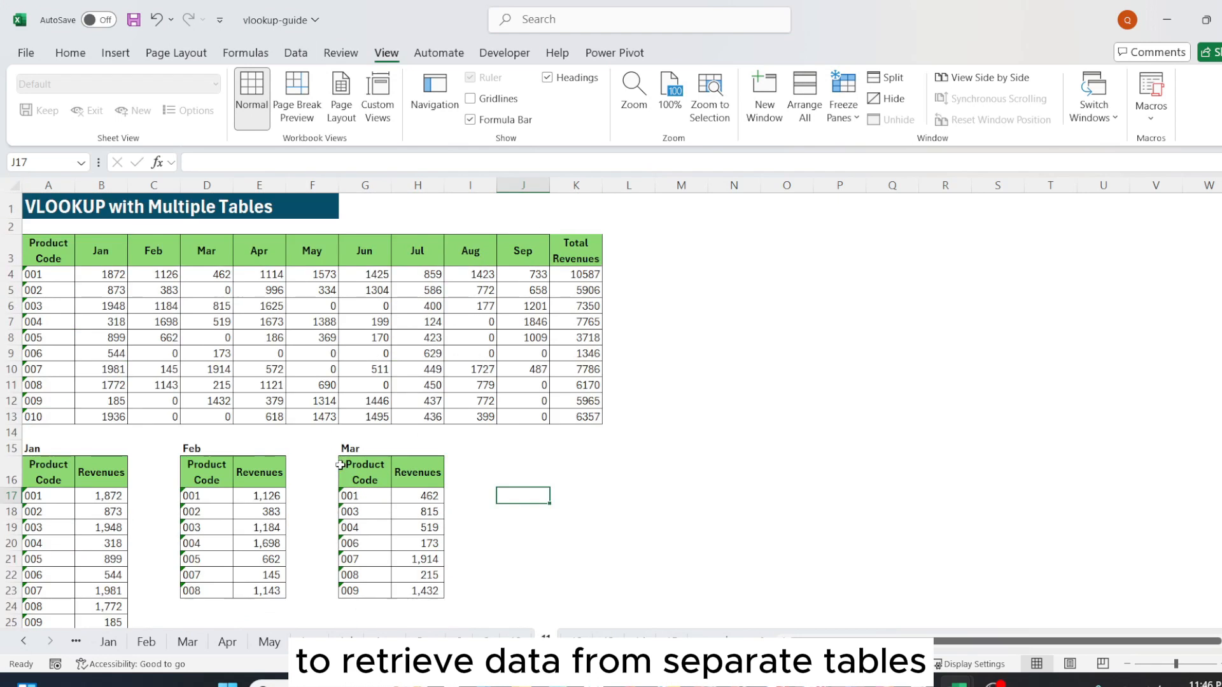
{"action": "left_click", "coordinate": [578, 640]}
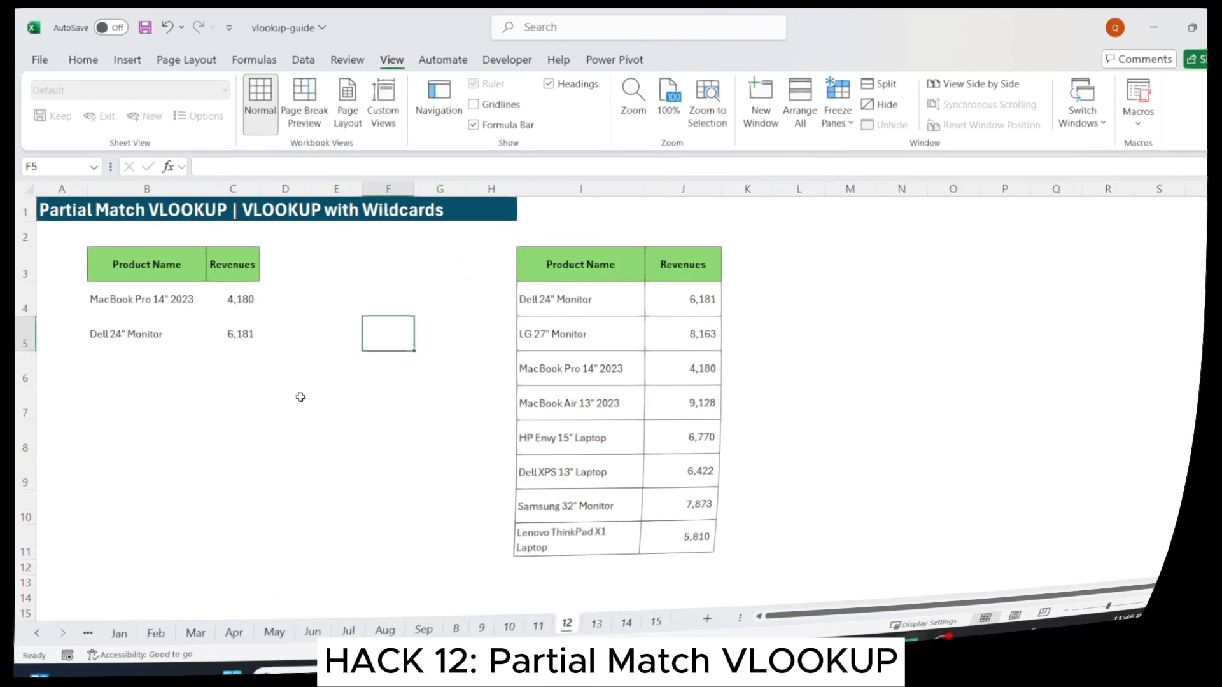
{"action": "left_click", "coordinate": [279, 397]}
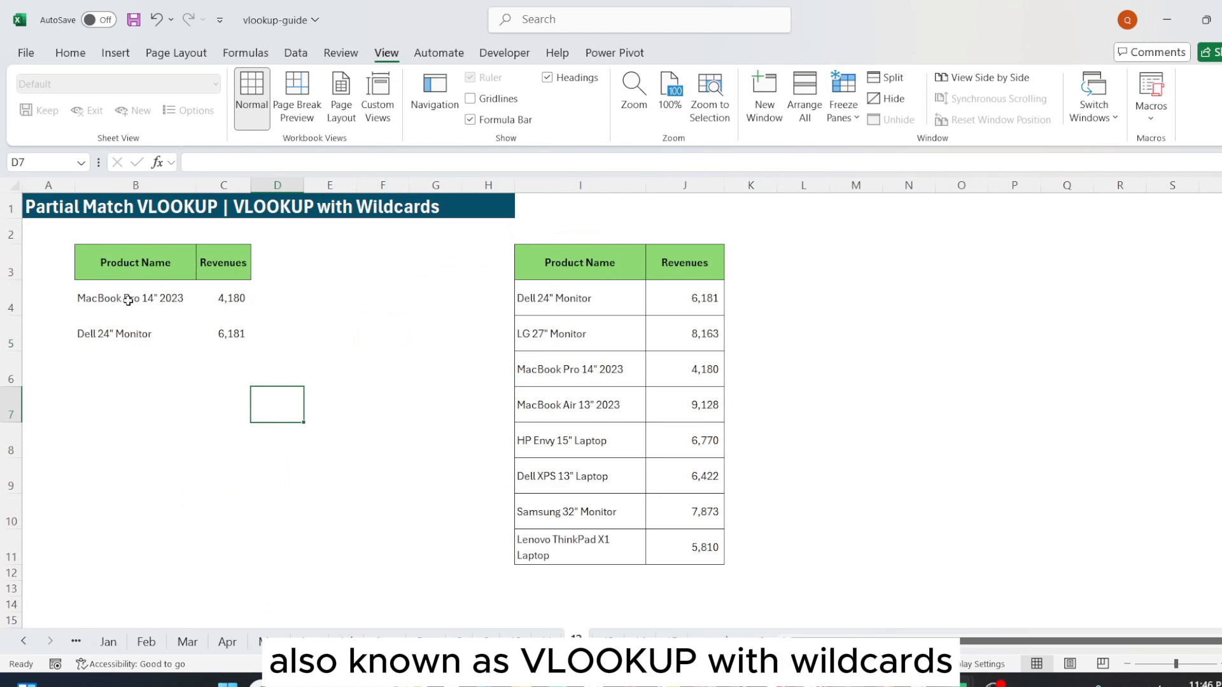
{"action": "left_click", "coordinate": [203, 398]}
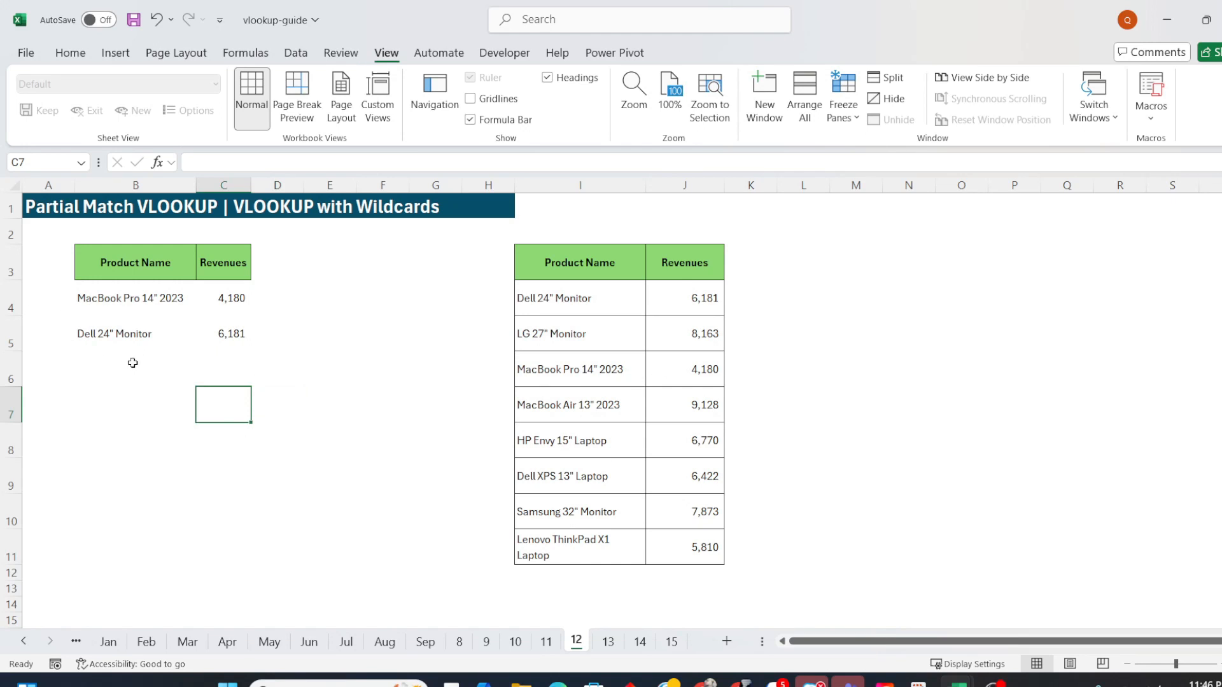
{"action": "left_click", "coordinate": [608, 642]}
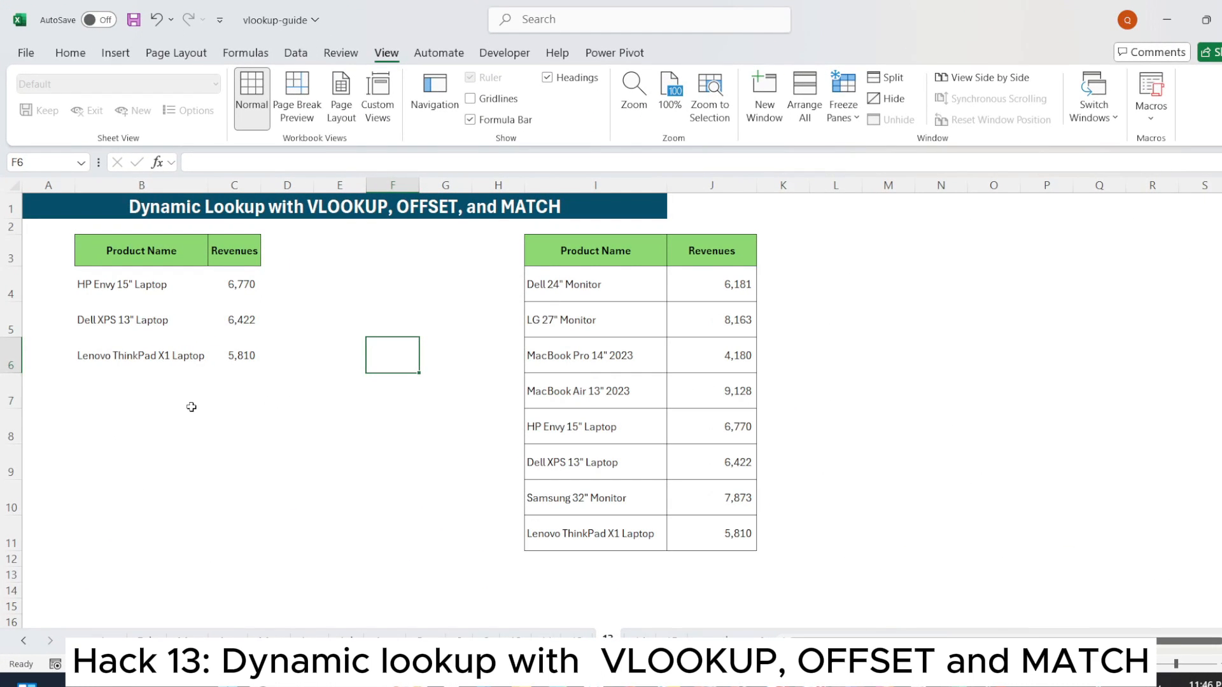
{"action": "left_click", "coordinate": [191, 407]}
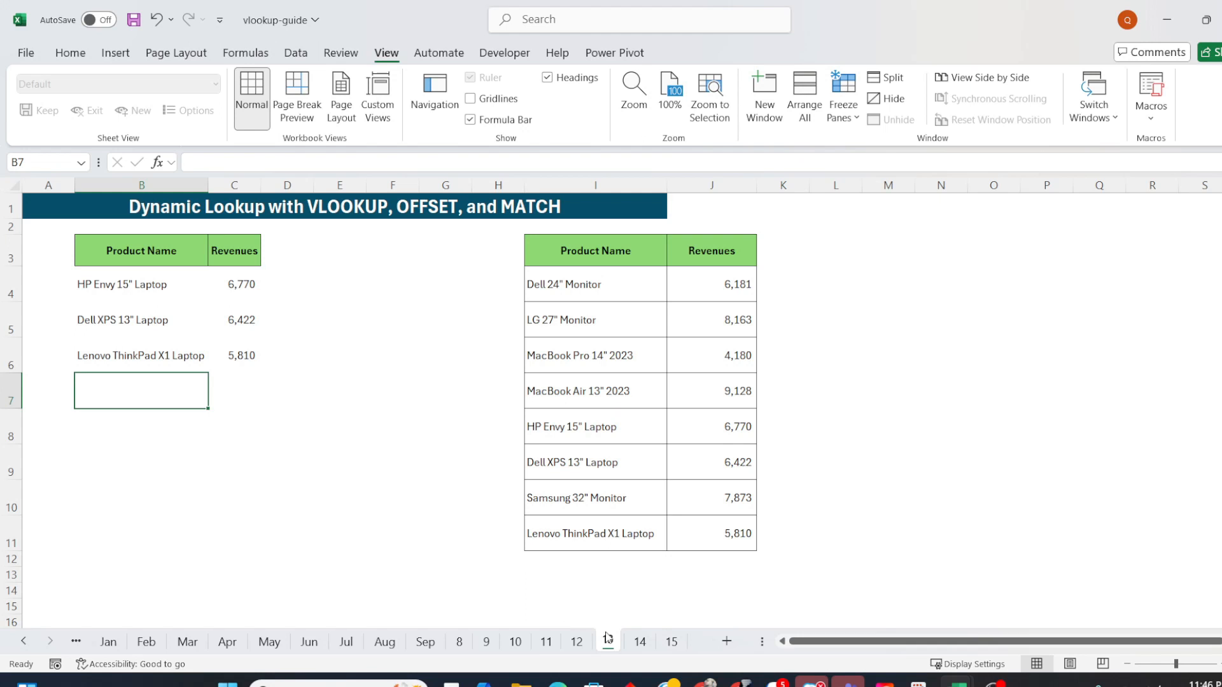
{"action": "left_click", "coordinate": [638, 642]}
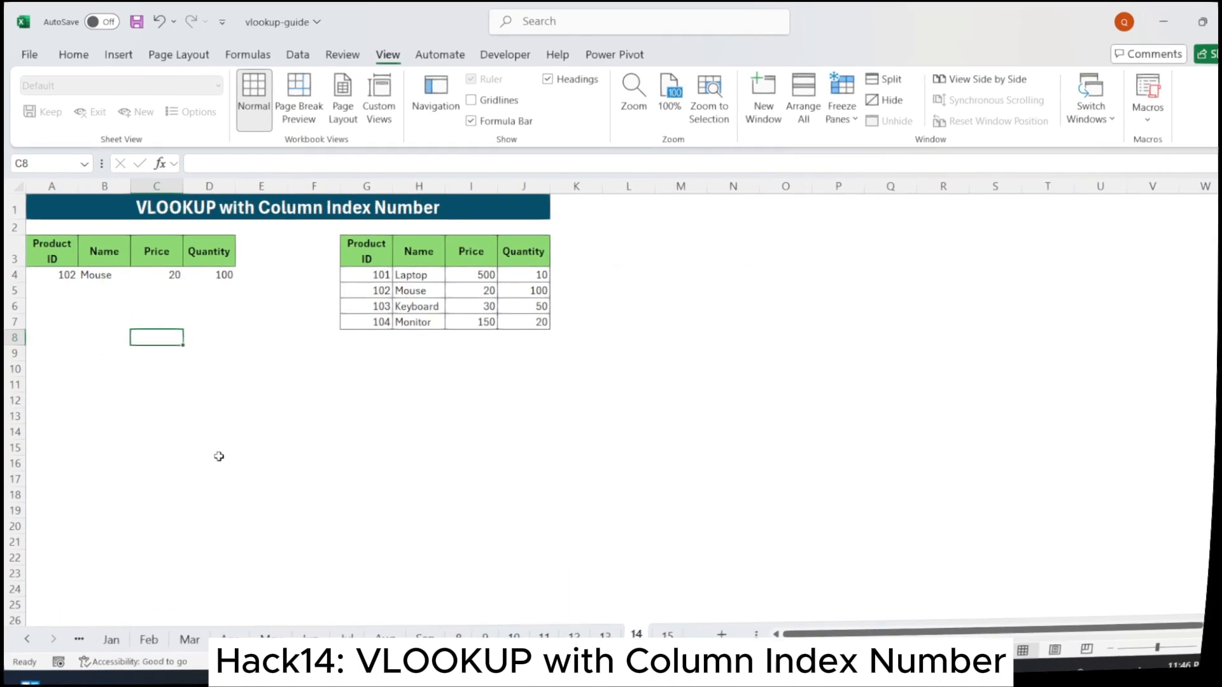
{"action": "left_click", "coordinate": [109, 304]}
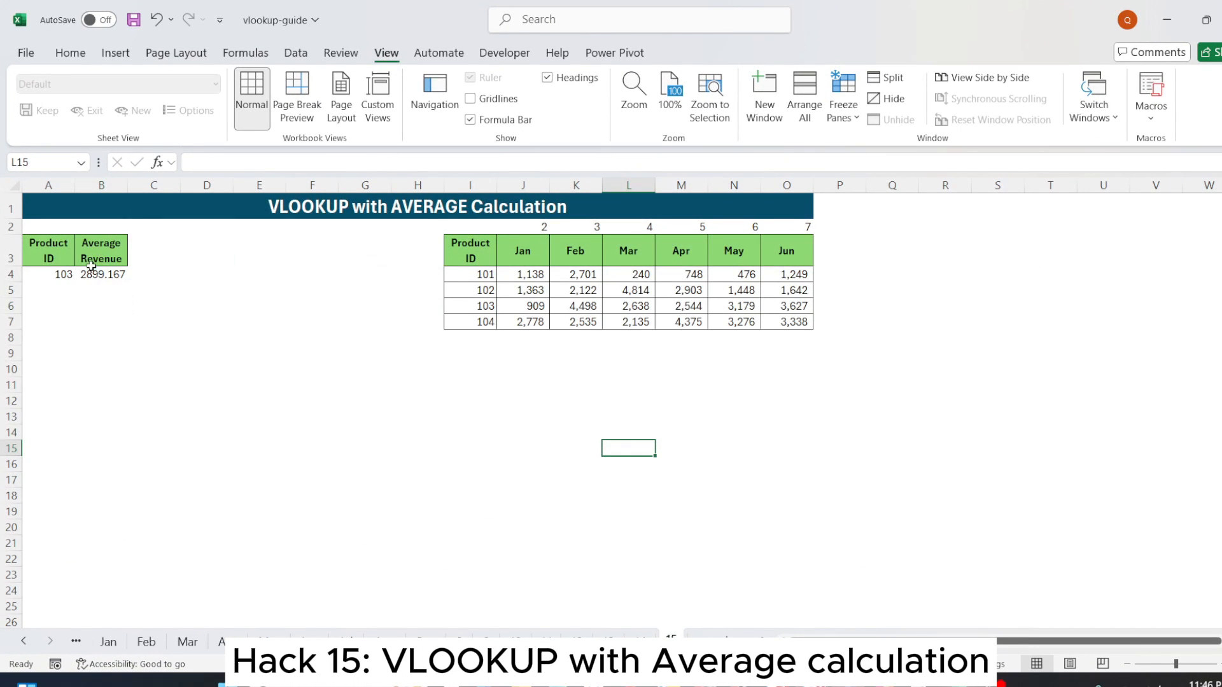
{"action": "left_click", "coordinate": [116, 331]}
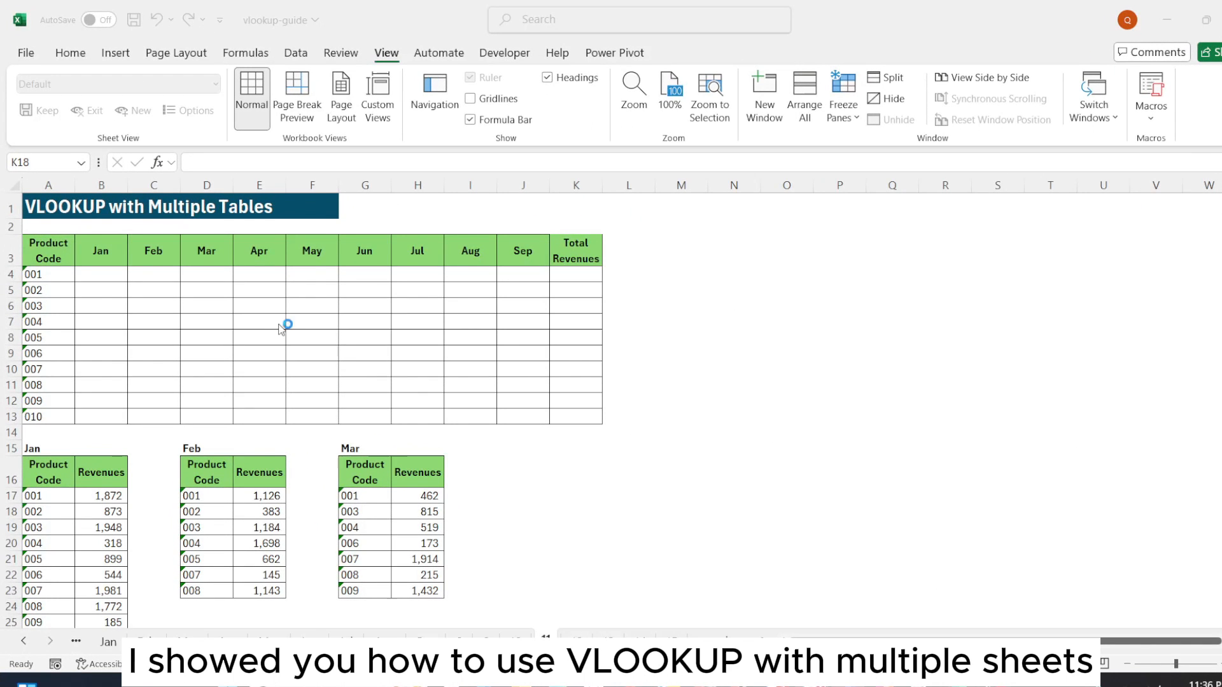
Name the Jan table's data range A17:B26 on sheet 11 as Jan.
{"action": "left_click", "coordinate": [206, 306]}
{"action": "scroll", "coordinate": [242, 382], "scroll_direction": "down", "scroll_amount": 5}
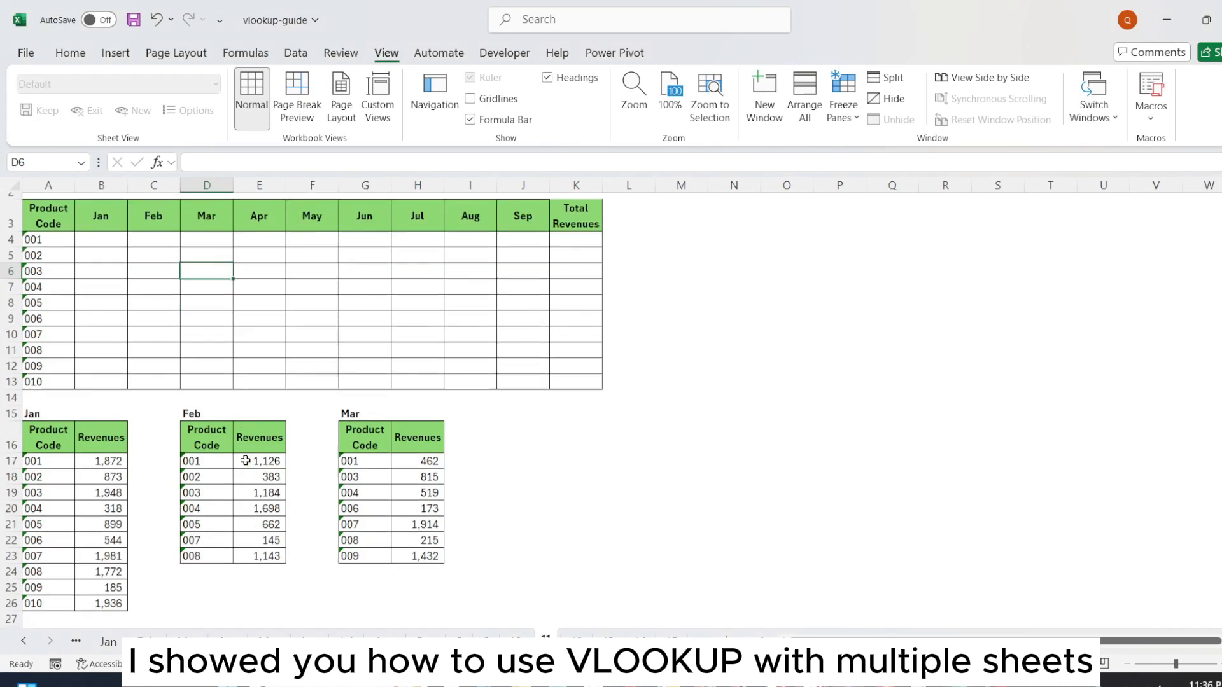
{"action": "scroll", "coordinate": [281, 474], "scroll_direction": "down", "scroll_amount": 3}
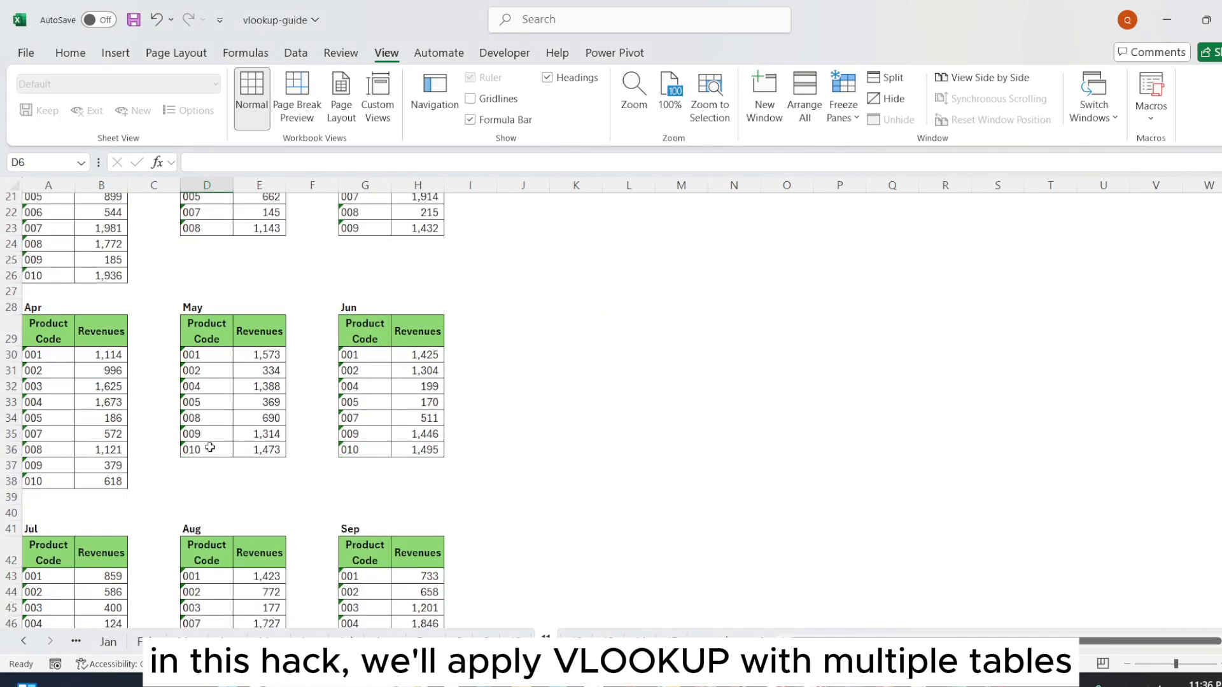
{"action": "scroll", "coordinate": [173, 456], "scroll_direction": "up", "scroll_amount": 8}
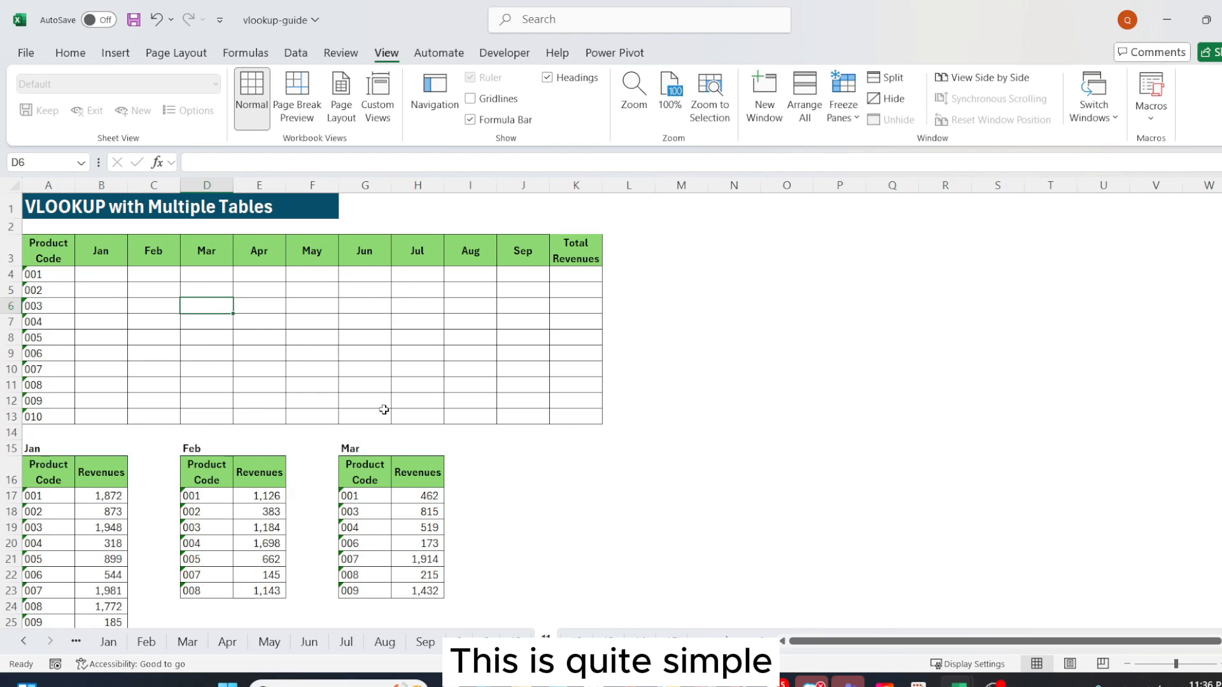
{"action": "left_click", "coordinate": [103, 274]}
{"action": "scroll", "coordinate": [269, 494], "scroll_direction": "down", "scroll_amount": 2}
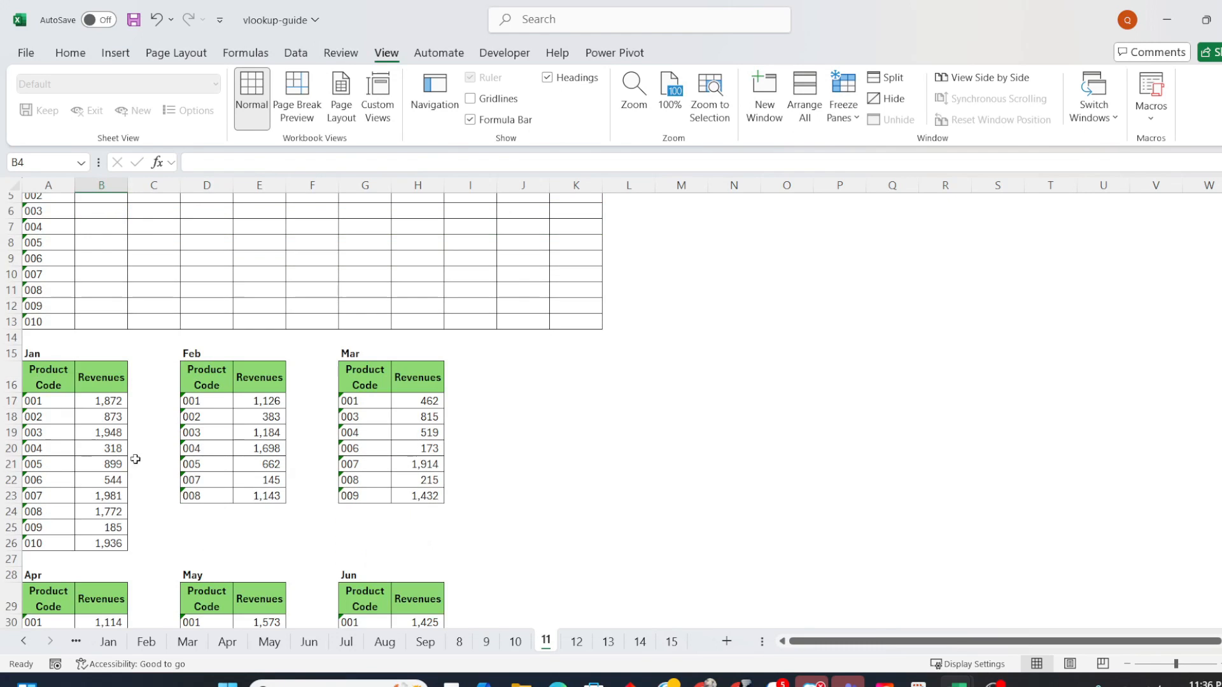
{"action": "left_click", "coordinate": [43, 406]}
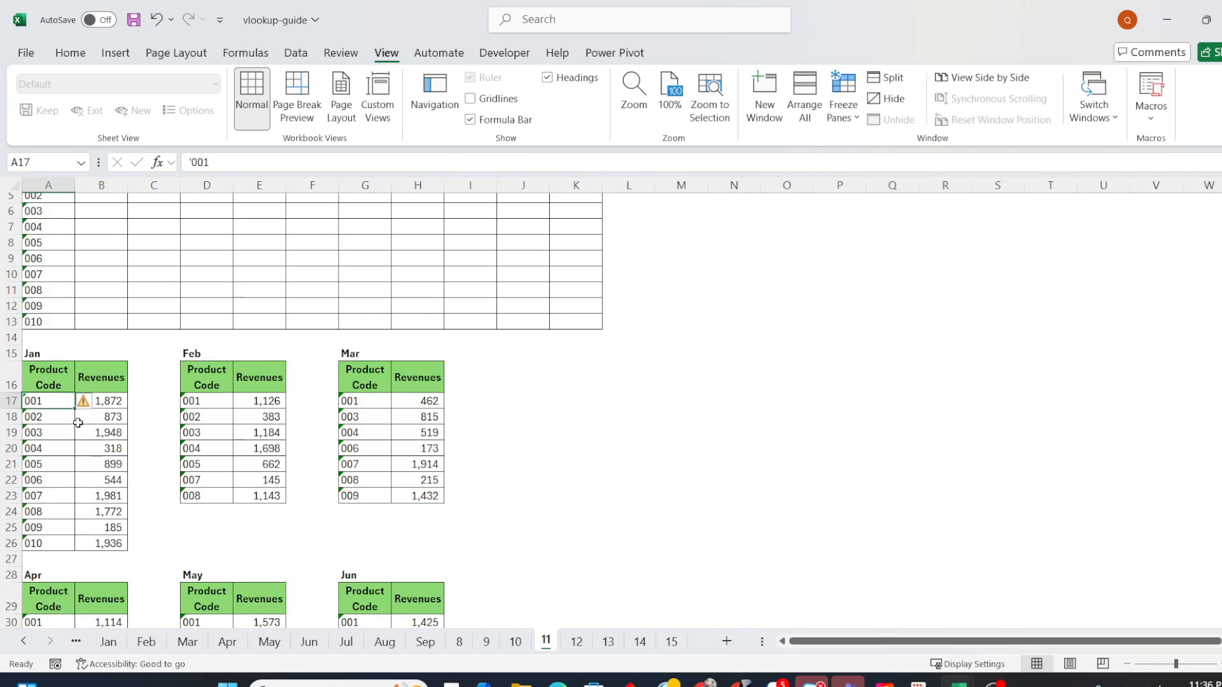
{"action": "left_click", "coordinate": [108, 543], "text": "shift"}
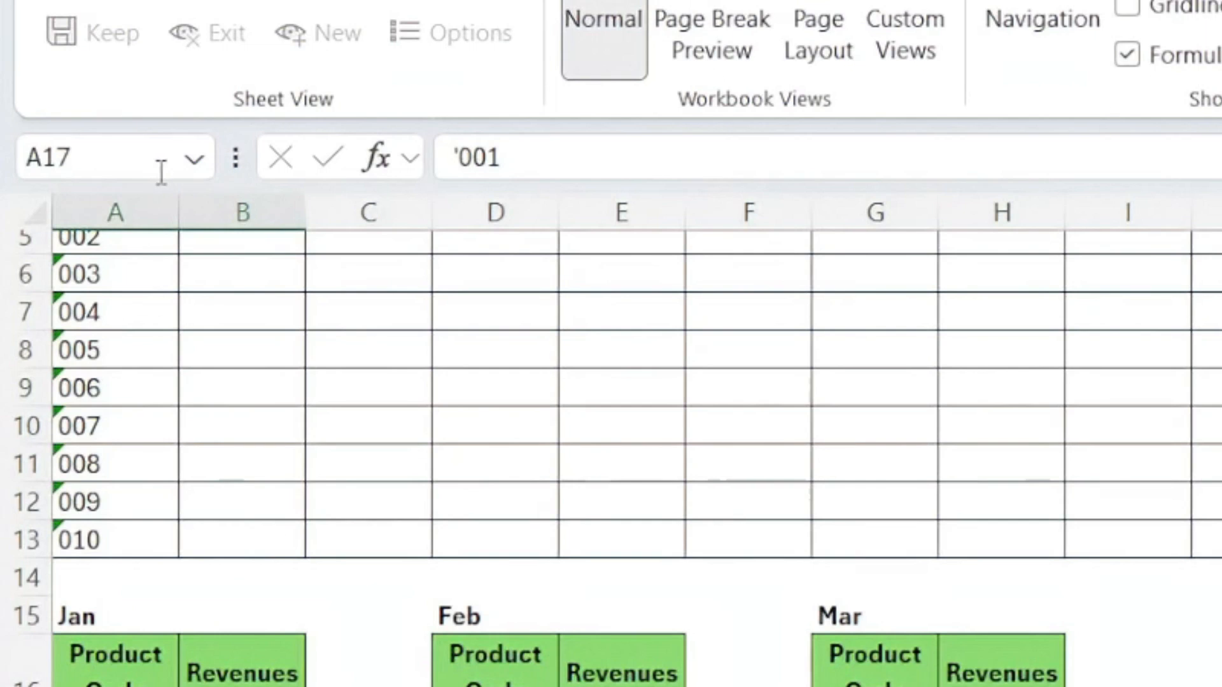
{"action": "left_click", "coordinate": [54, 163]}
{"action": "type", "text": "Jan"}
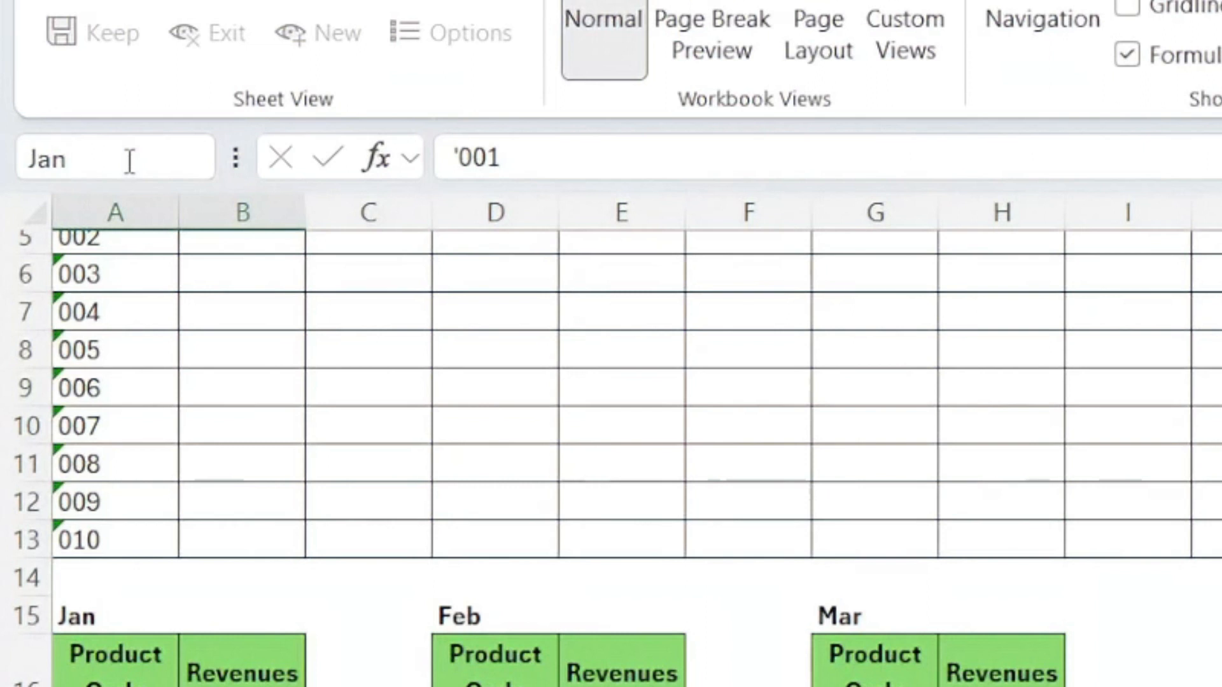
{"action": "key", "text": "Return"}
{"action": "scroll", "coordinate": [170, 303], "scroll_direction": "up", "scroll_amount": 2}
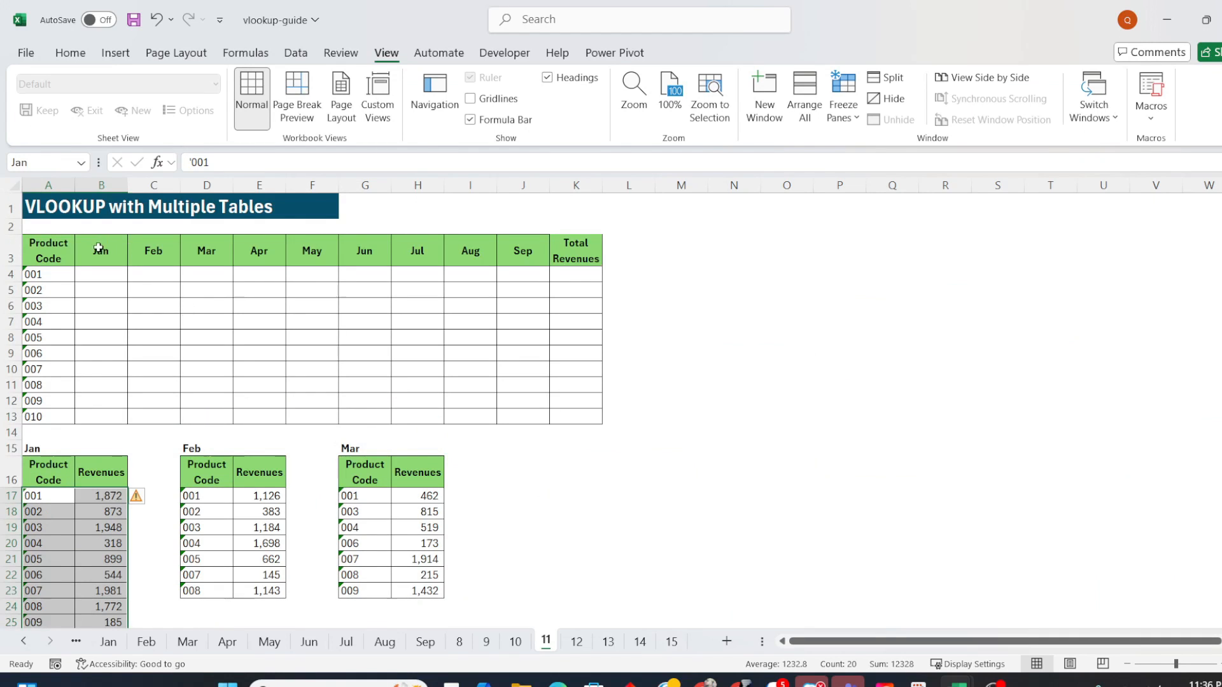
Check the range names of the Feb data in D17:E23 and the Mar data in G17:H23.
{"action": "left_click_drag", "start_coordinate": [217, 498], "coordinate": [280, 591]}
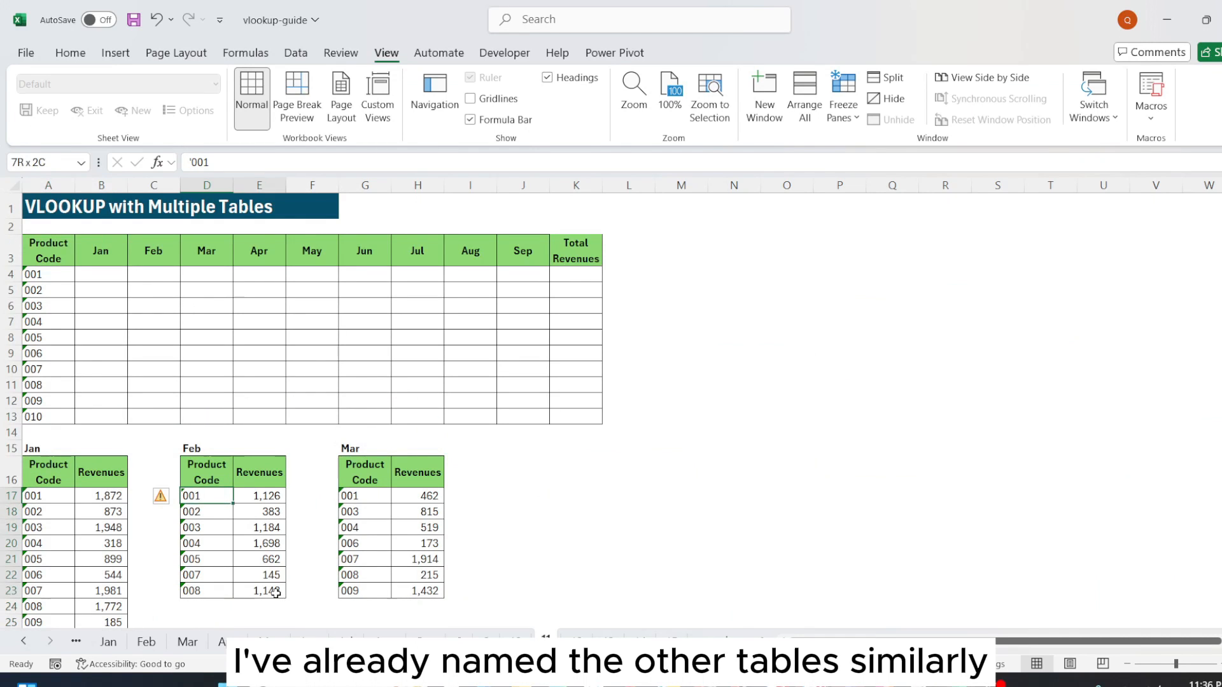
{"action": "left_click", "coordinate": [365, 495]}
{"action": "left_click", "coordinate": [435, 595], "text": "shift"}
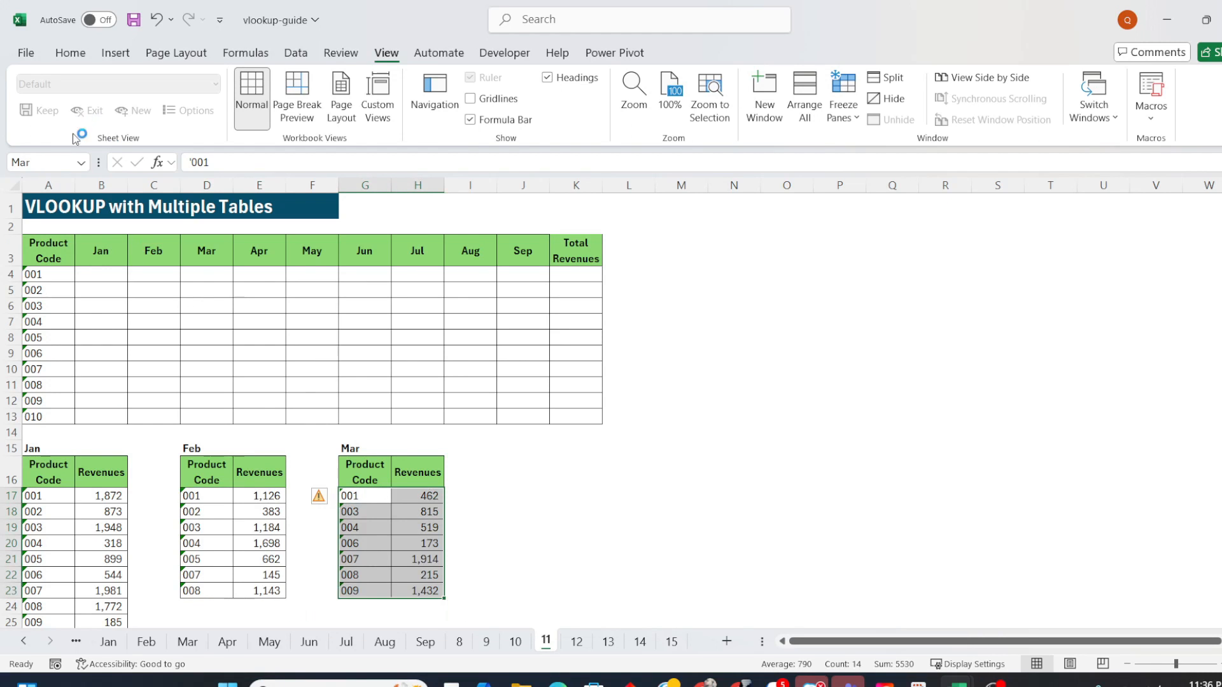
Start a VLOOKUP formula in cell B4 with the column-locked reference $A4 as the lookup value.
{"action": "left_click", "coordinate": [93, 278]}
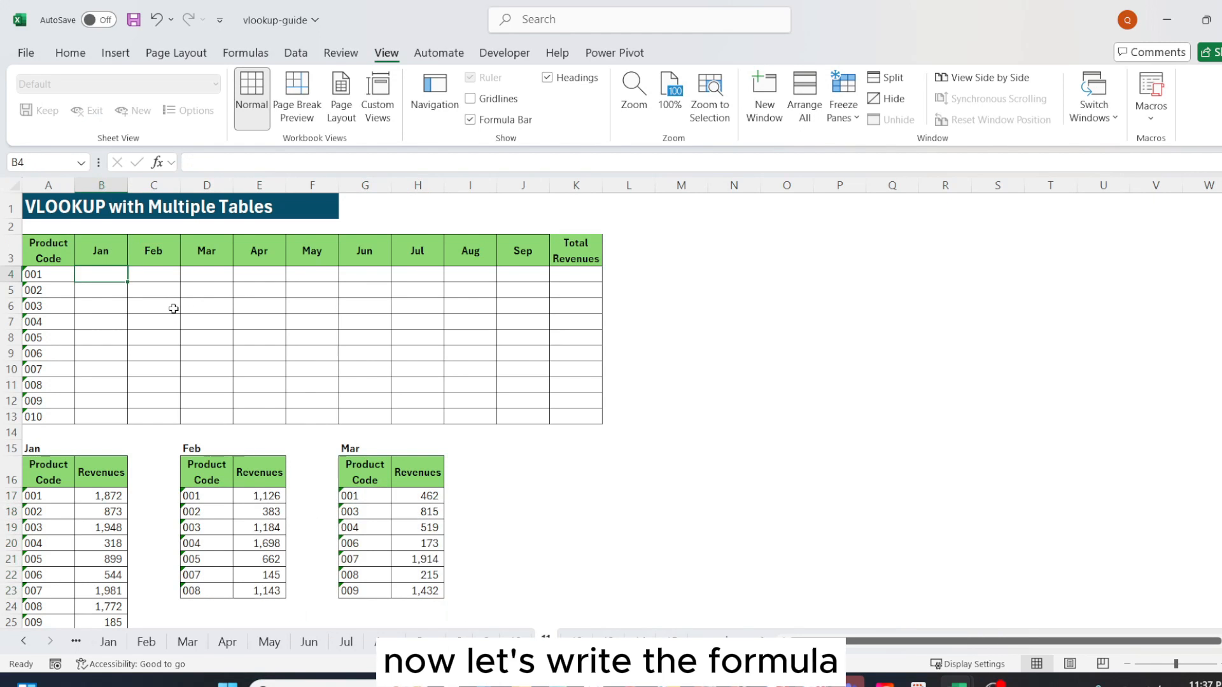
{"action": "type", "text": "=vloo"}
{"action": "key", "text": "Tab"}
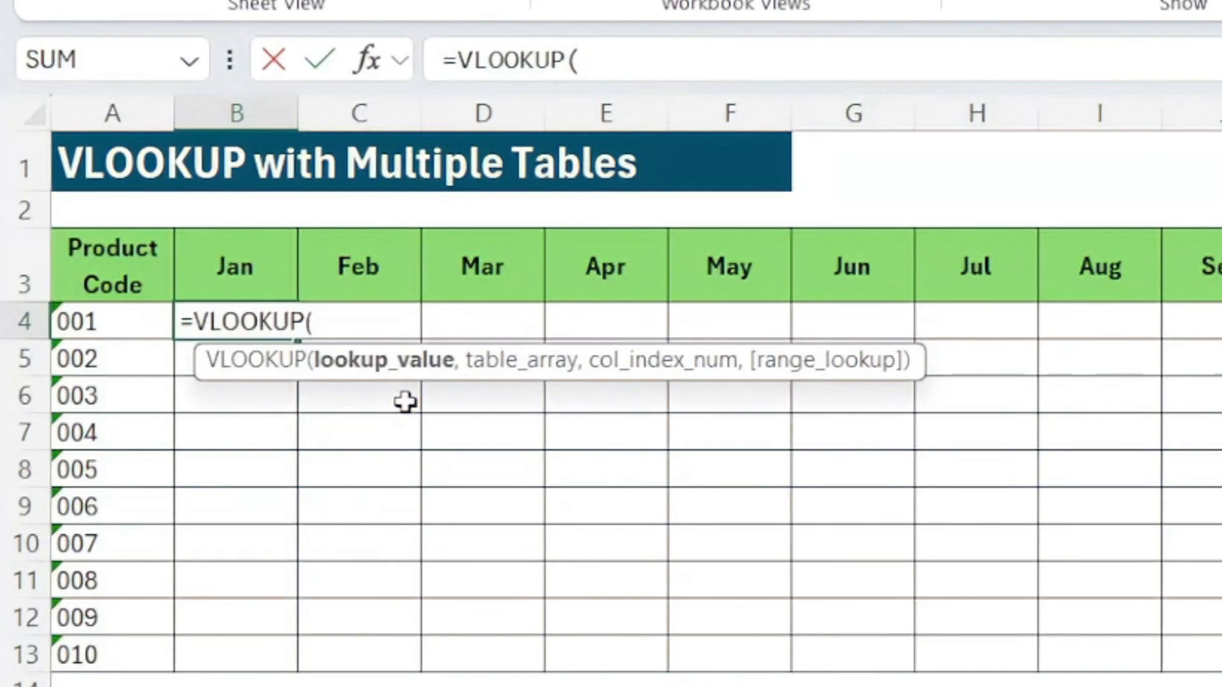
{"action": "left_click", "coordinate": [105, 322]}
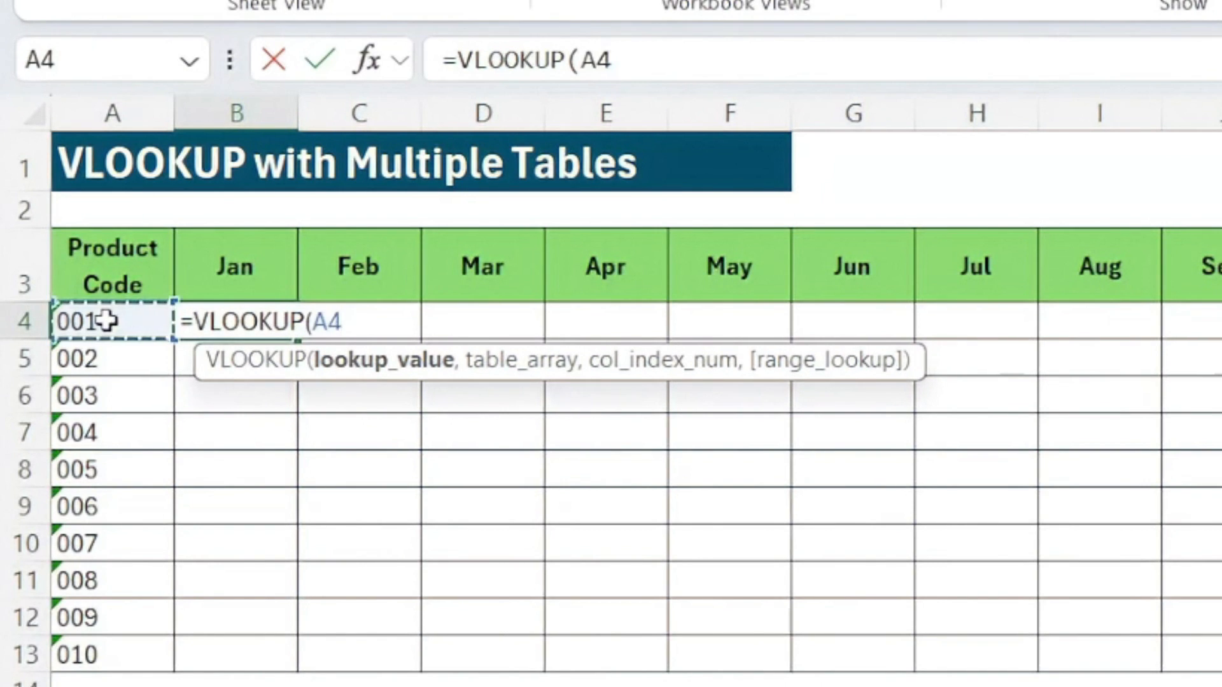
{"action": "left_click", "coordinate": [584, 64]}
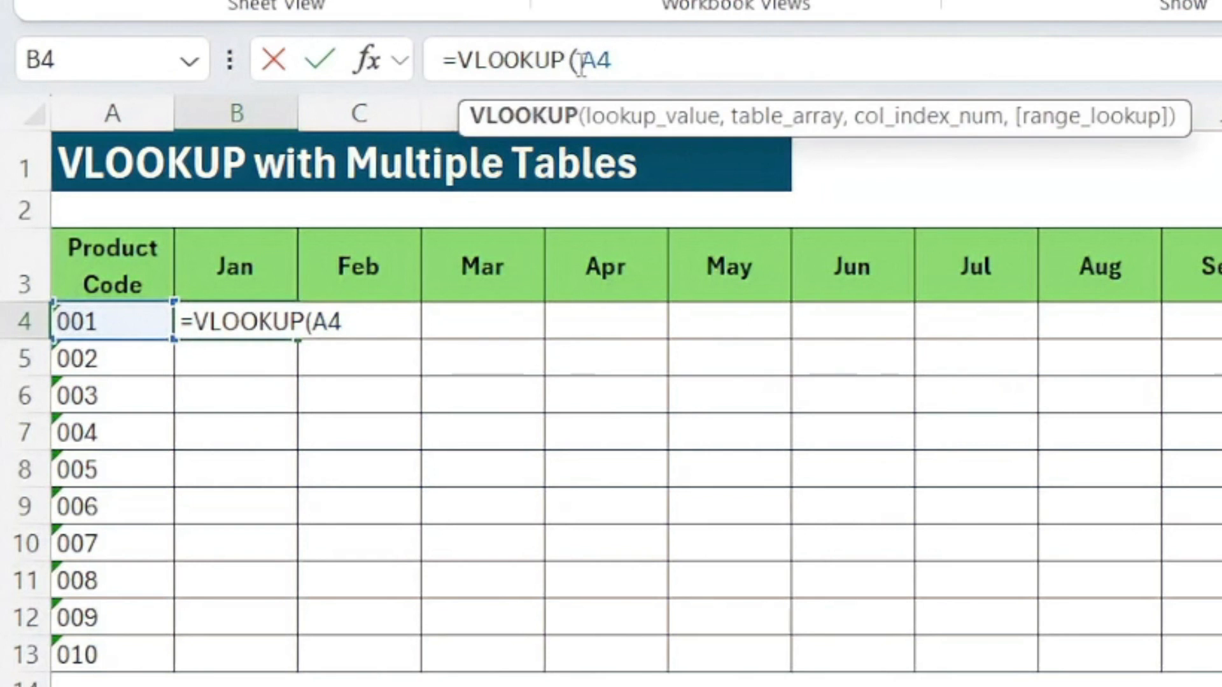
{"action": "type", "text": "$A4"}
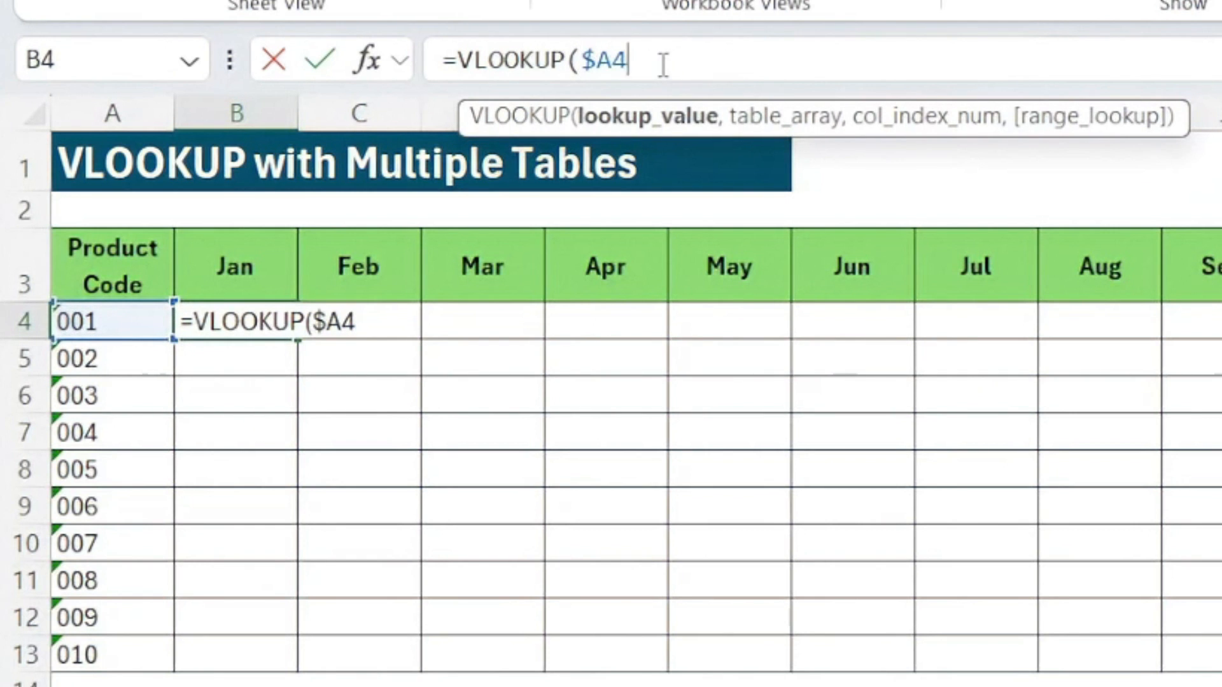
Add INDIRECT(B$3) as the formula's table array, with the row of the month header reference locked.
{"action": "type", "text": ","}
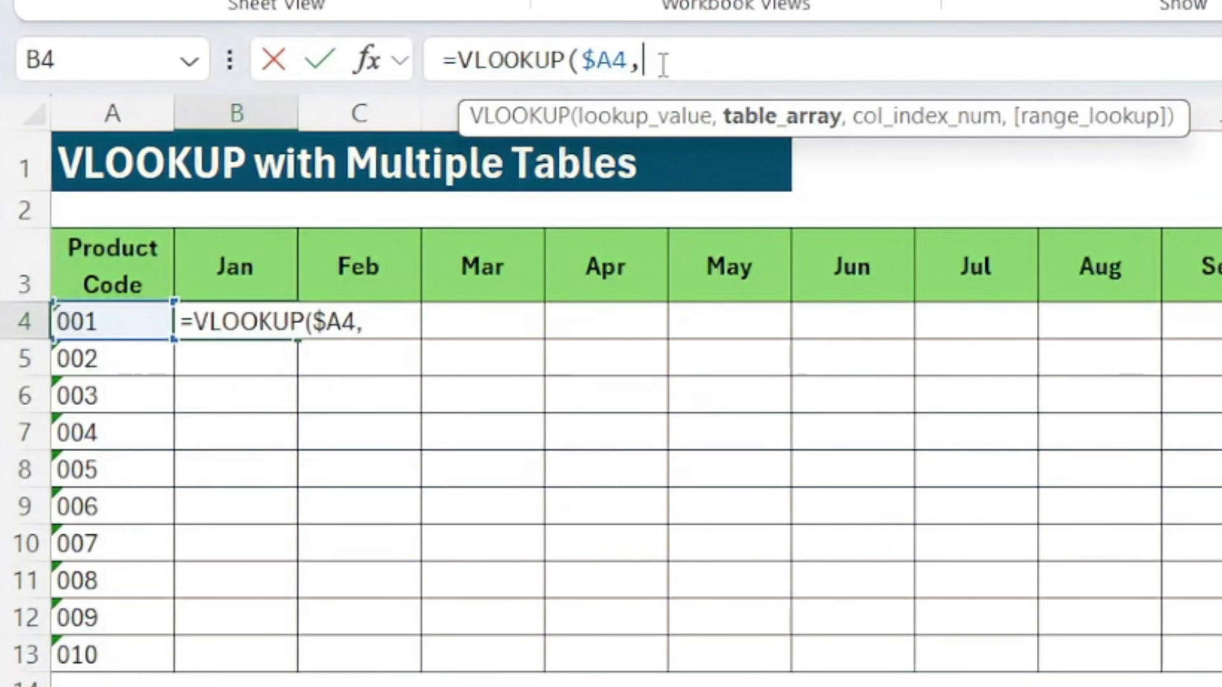
{"action": "type", "text": "ind"}
{"action": "key", "text": "Down"}
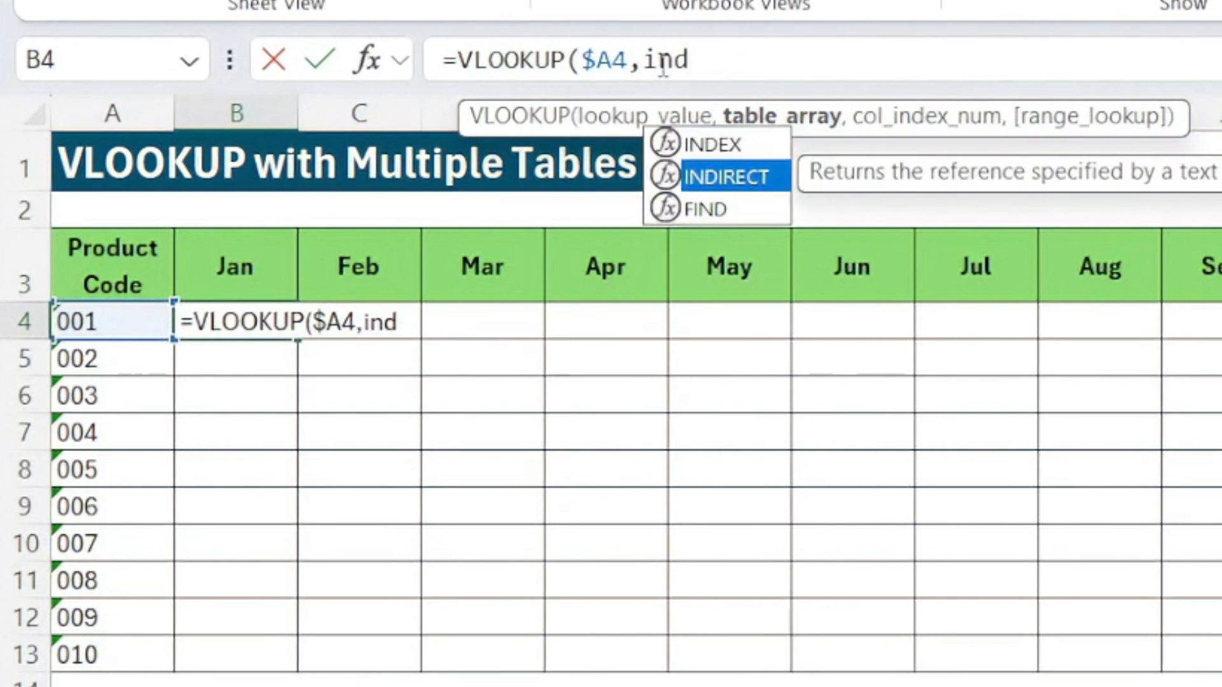
{"action": "key", "text": "Tab"}
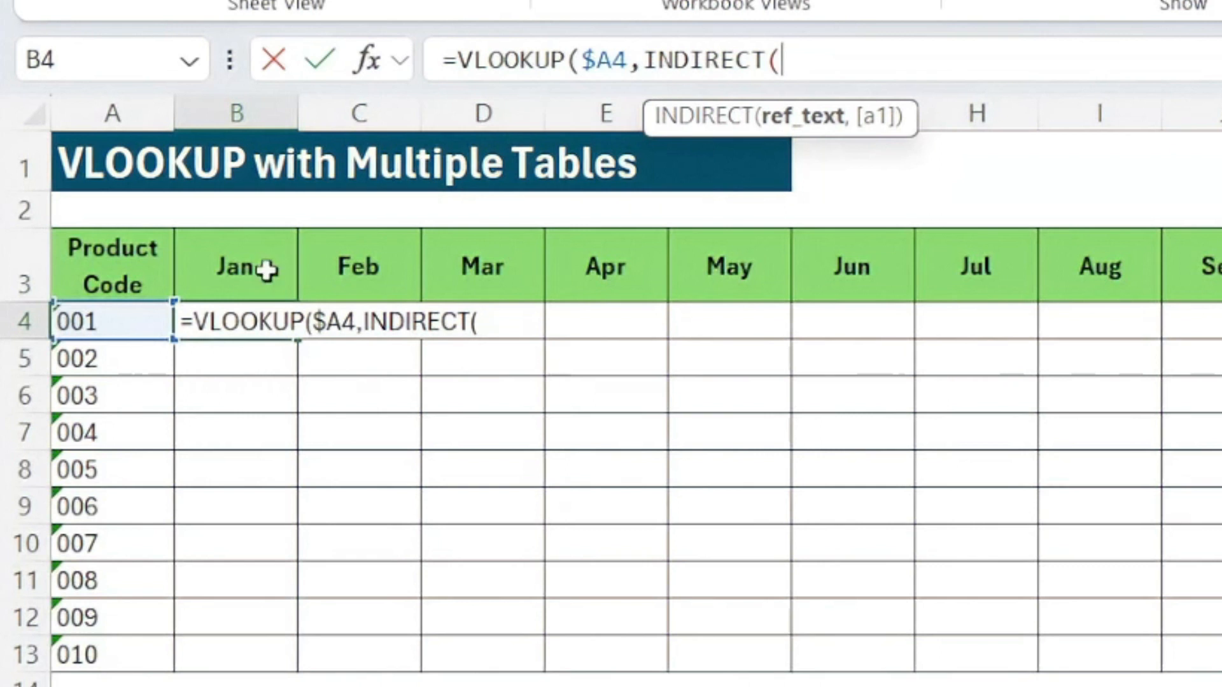
{"action": "left_click", "coordinate": [232, 272]}
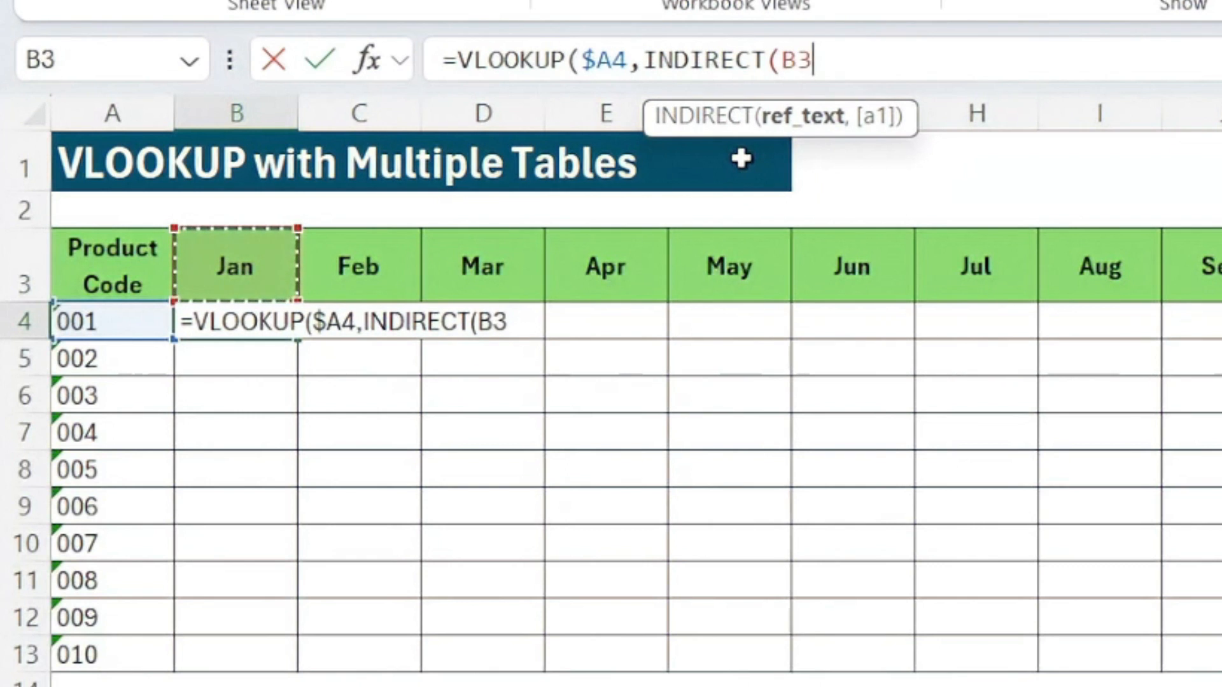
{"action": "type", "text": ")"}
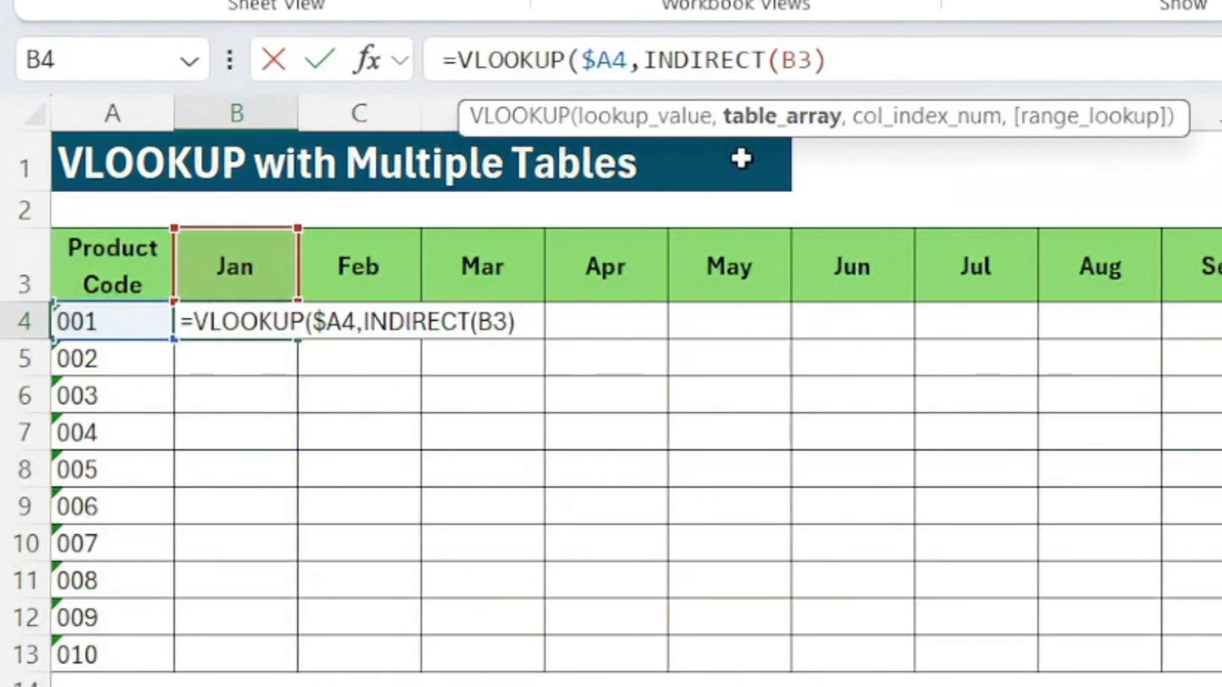
{"action": "type", "text": ","}
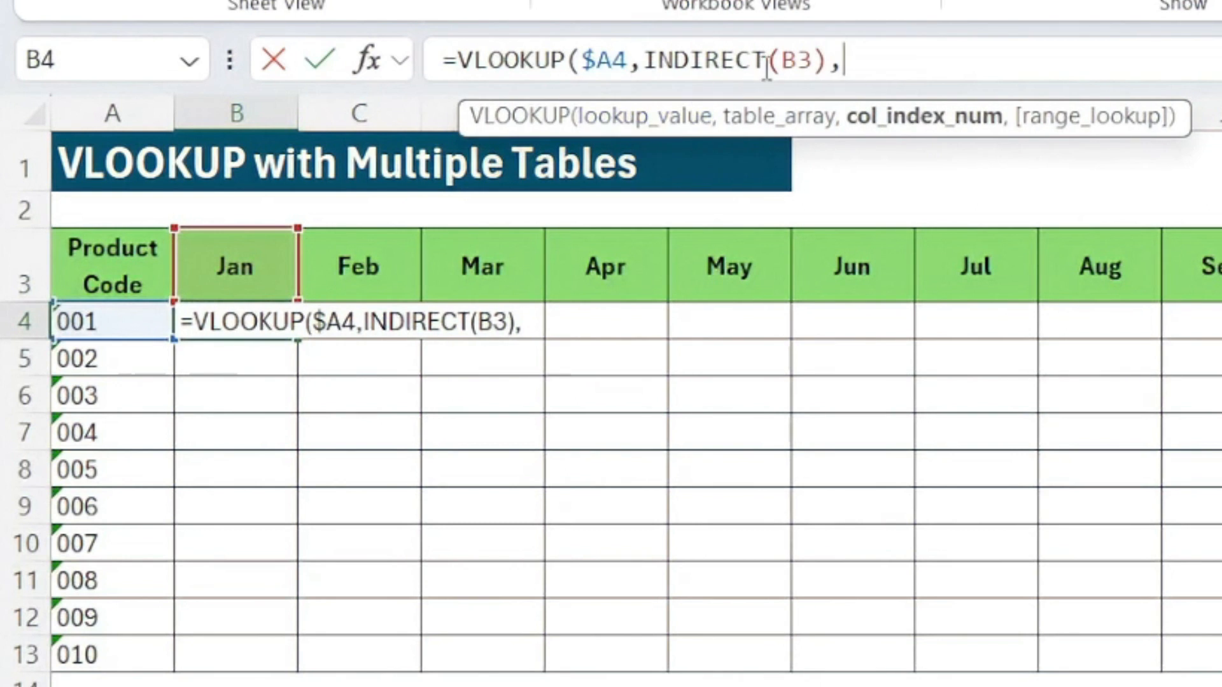
{"action": "left_click", "coordinate": [803, 61]}
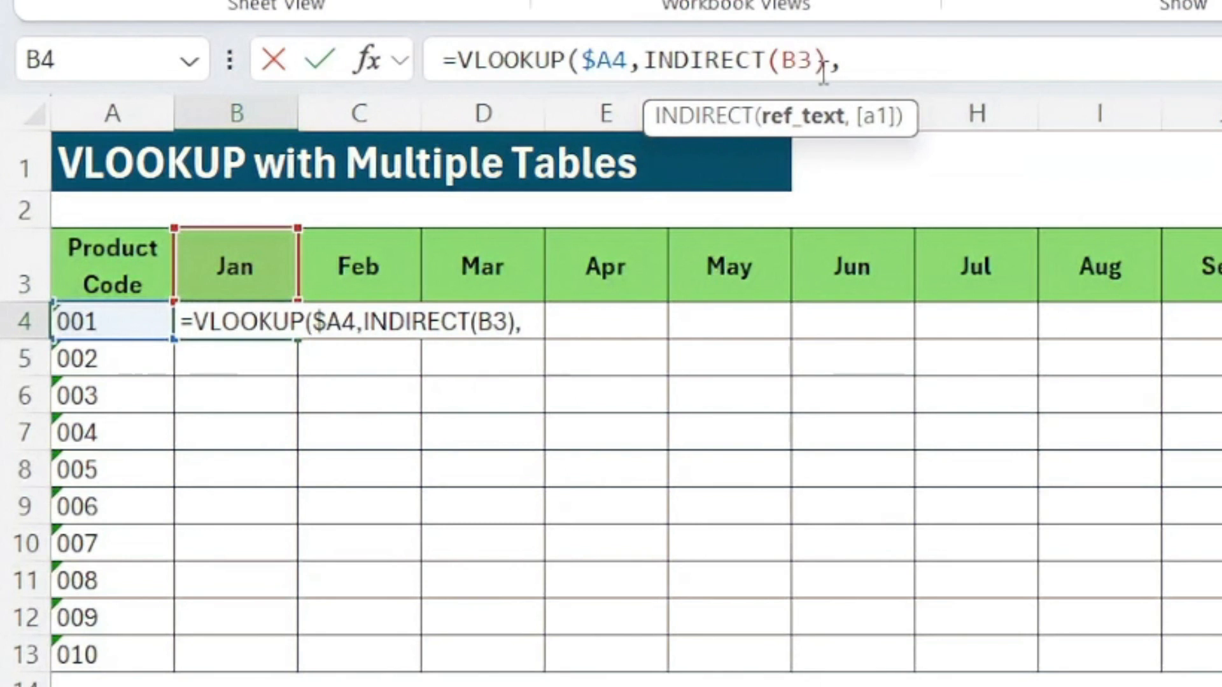
{"action": "type", "text": "$"}
{"action": "left_click", "coordinate": [882, 61]}
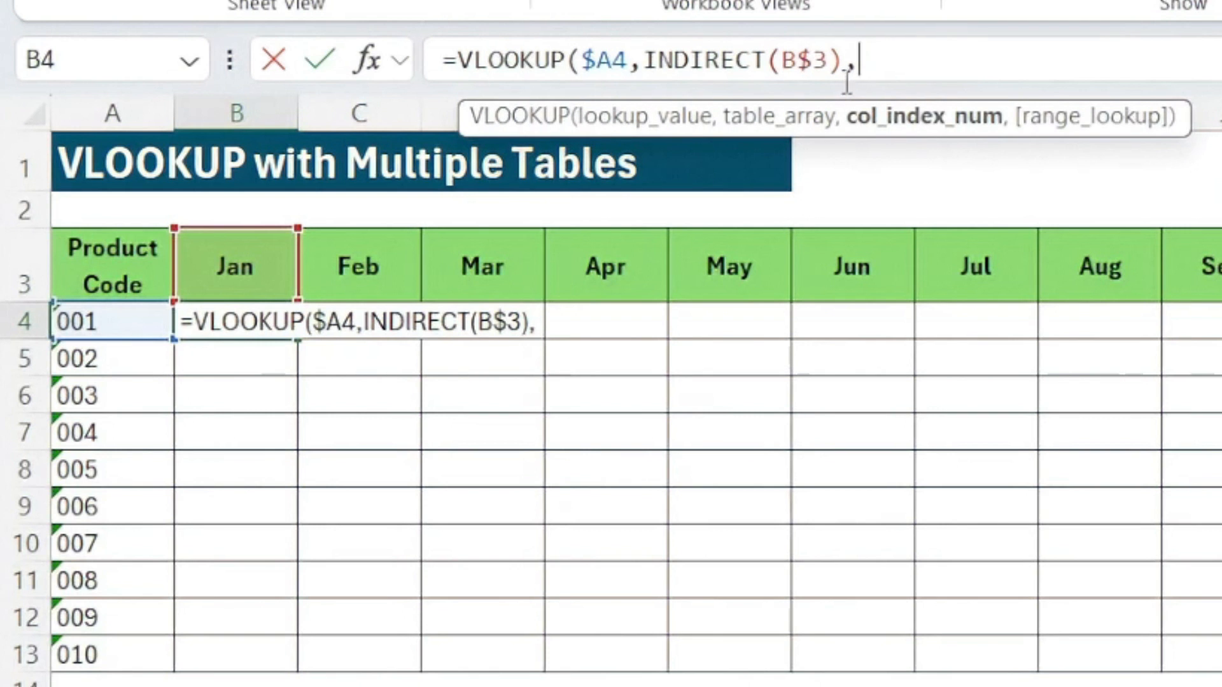
Complete the B4 formula with column index 2 and range lookup 0 for an exact match.
{"action": "type", "text": "2,"}
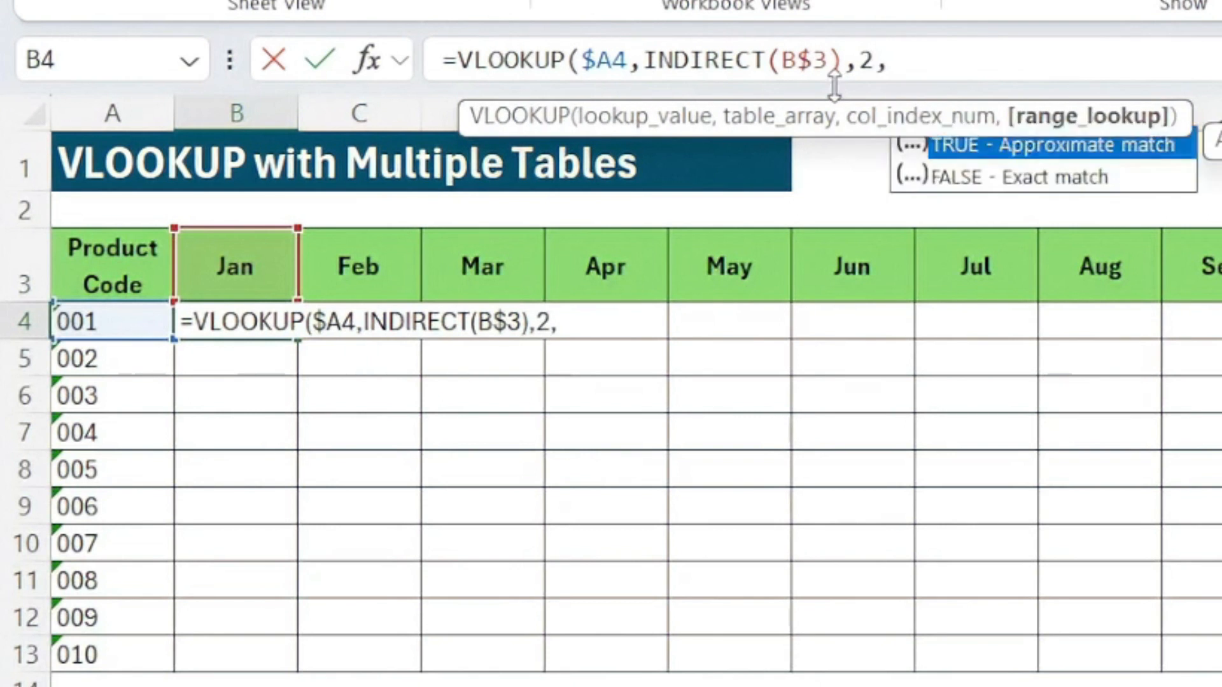
{"action": "type", "text": "0)"}
{"action": "key", "text": "Return"}
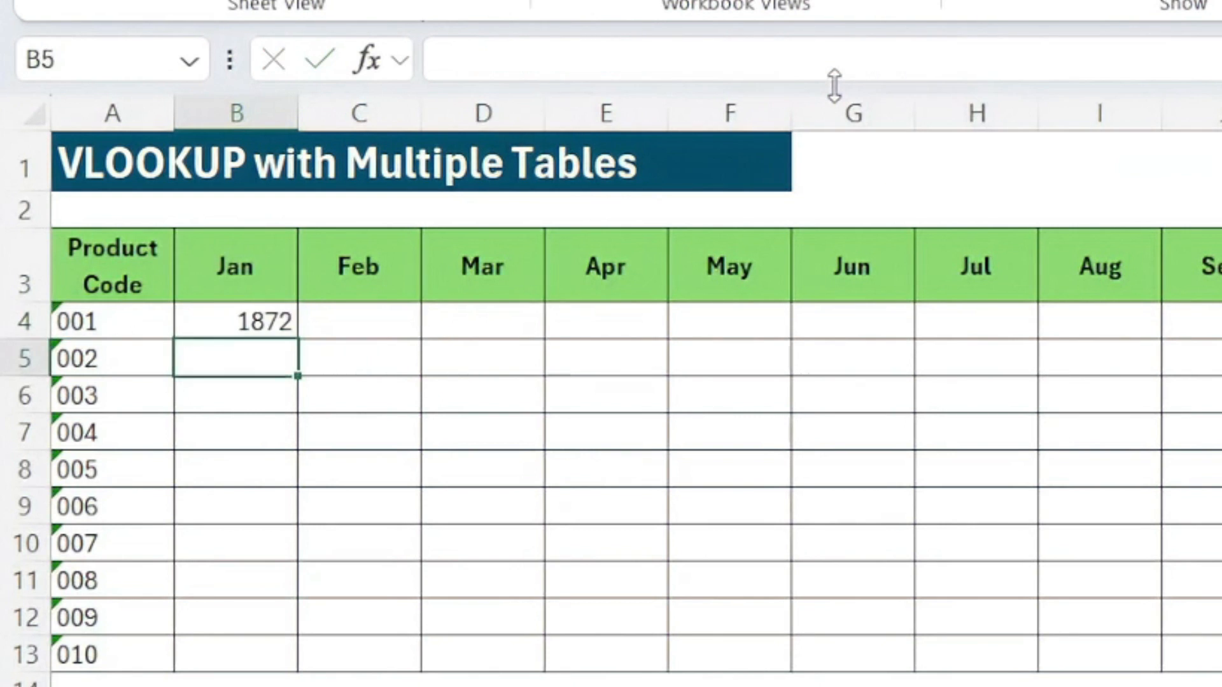
Fill the B4 formula down to row 13 and across through the Sep column, covering B4:J13.
{"action": "key", "text": "Up"}
{"action": "key", "text": "shift+Down"}
{"action": "key", "text": "shift+Down"}
{"action": "key", "text": "shift+Down"}
{"action": "key", "text": "shift+Down"}
{"action": "key", "text": "shift+Down"}
{"action": "key", "text": "shift+Down"}
{"action": "key", "text": "shift+Down"}
{"action": "key", "text": "shift+Down"}
{"action": "key", "text": "shift+Down"}
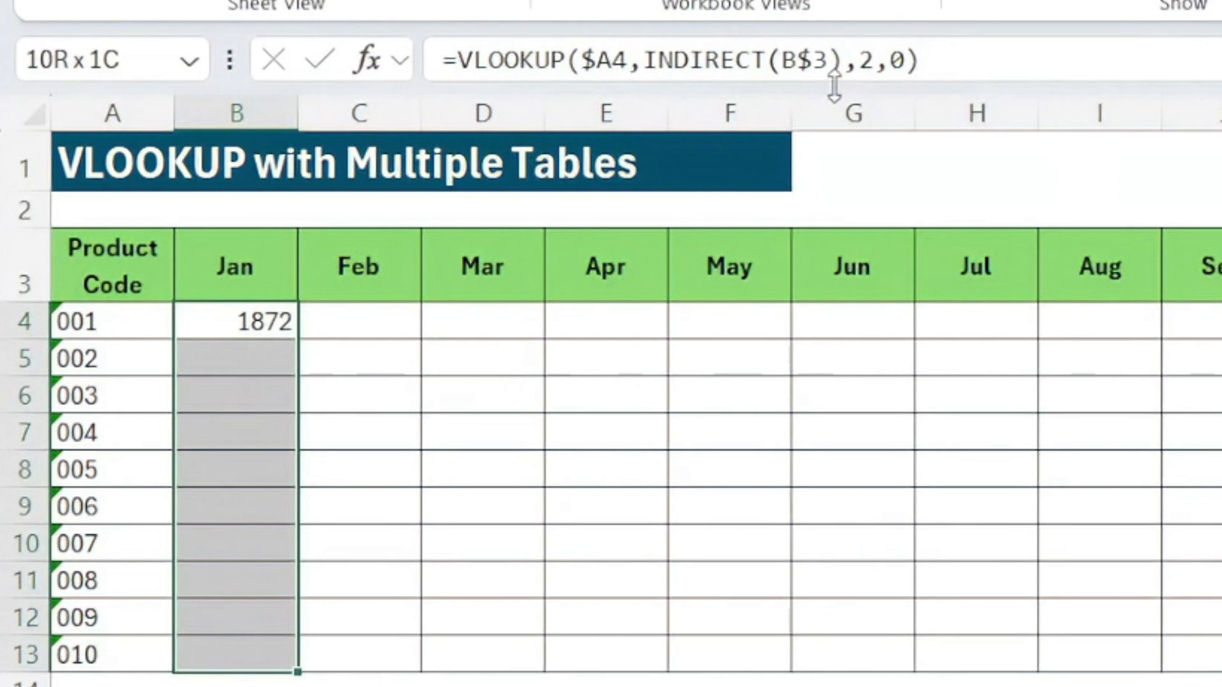
{"action": "key", "text": "ctrl+d"}
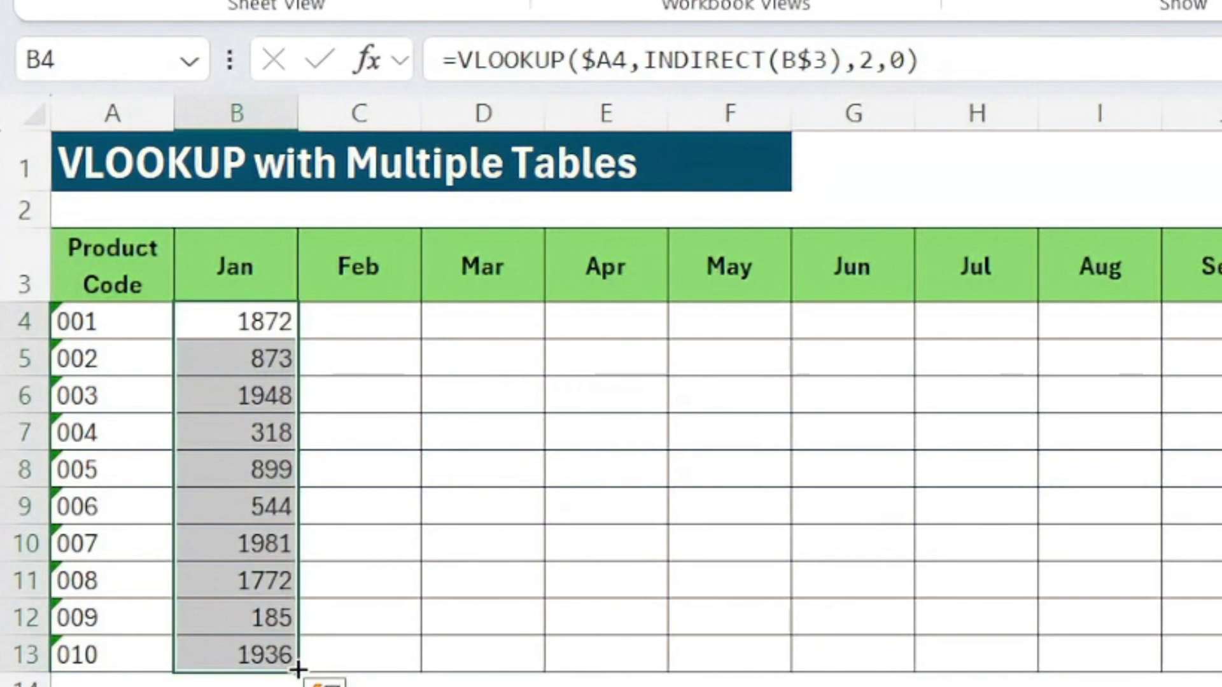
{"action": "mouse_move", "coordinate": [298, 669]}
{"action": "left_mouse_down"}
{"action": "mouse_move", "coordinate": [428, 657]}
{"action": "mouse_move", "coordinate": [1203, 662]}
{"action": "left_mouse_up"}
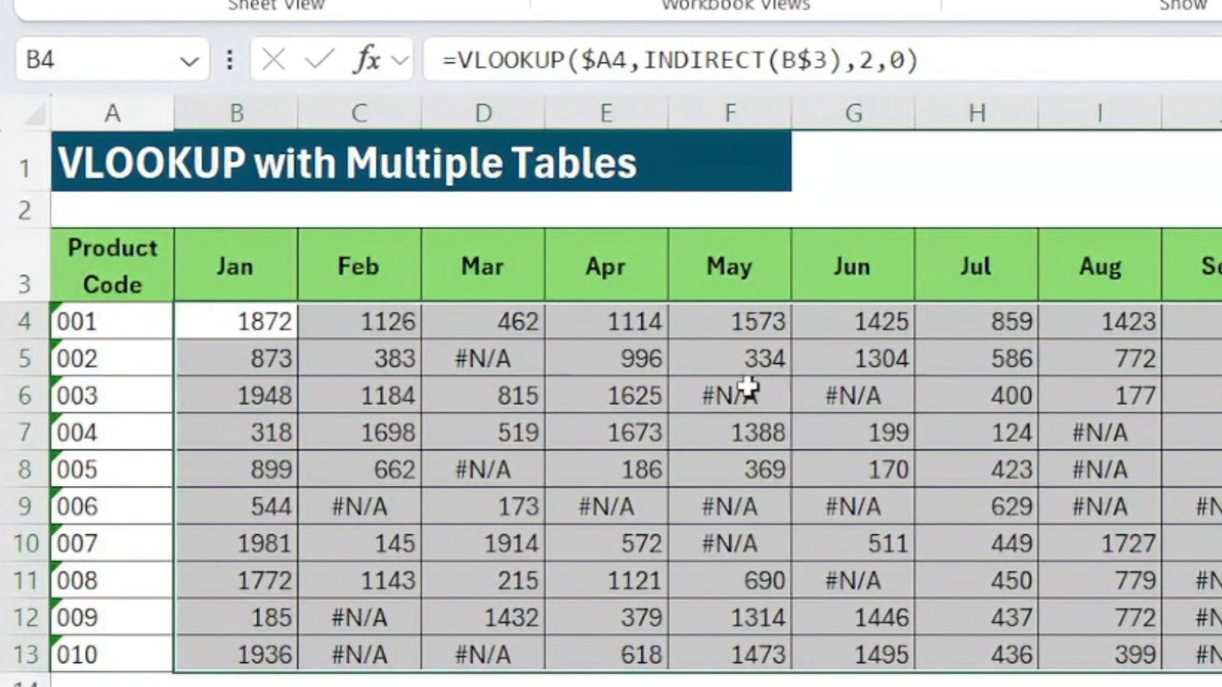
{"action": "scroll", "coordinate": [611, 407], "scroll_direction": "down", "scroll_amount": 3}
{"action": "scroll", "coordinate": [554, 411], "scroll_direction": "up", "scroll_amount": 3}
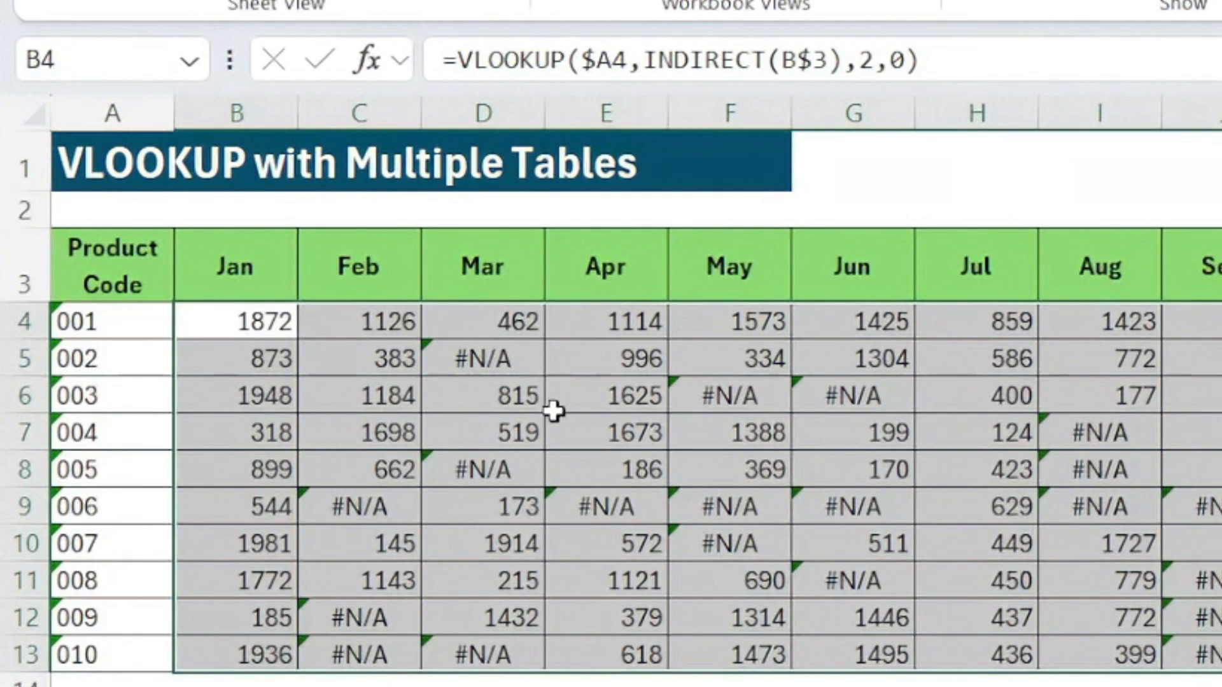
Wrap the VLOOKUP formula in B4 in IFNA, with 0 as the value_if_na argument.
{"action": "left_click", "coordinate": [224, 311]}
{"action": "left_click", "coordinate": [457, 64]}
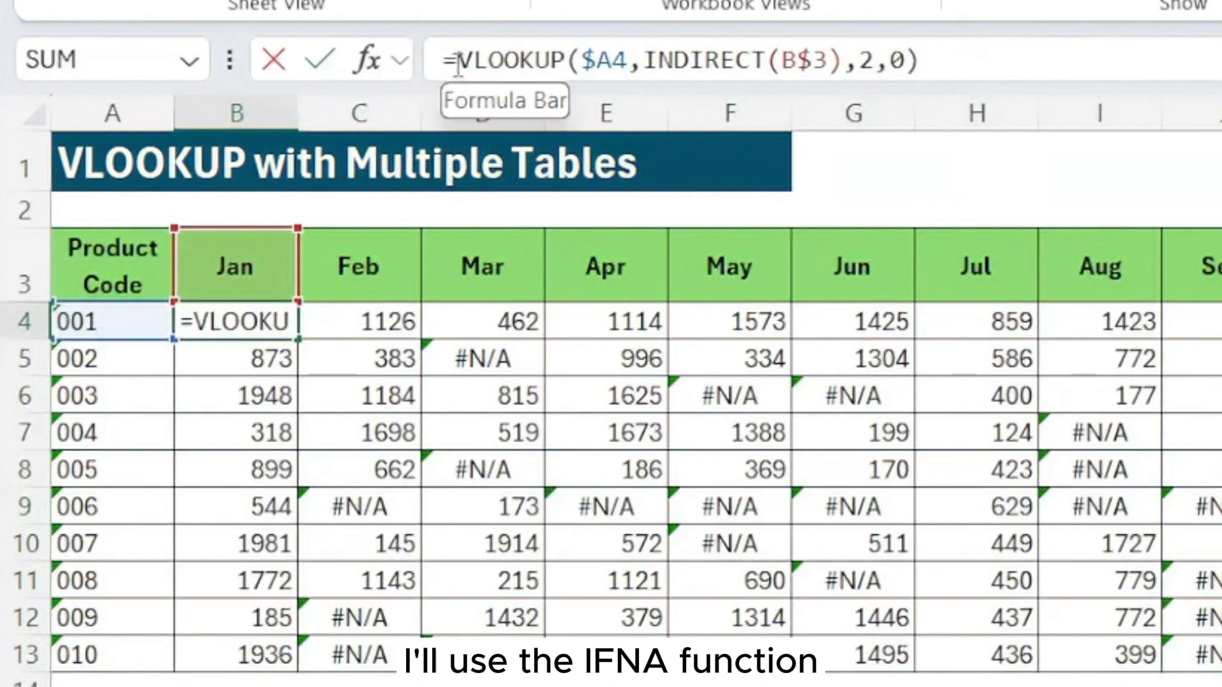
{"action": "type", "text": "if"}
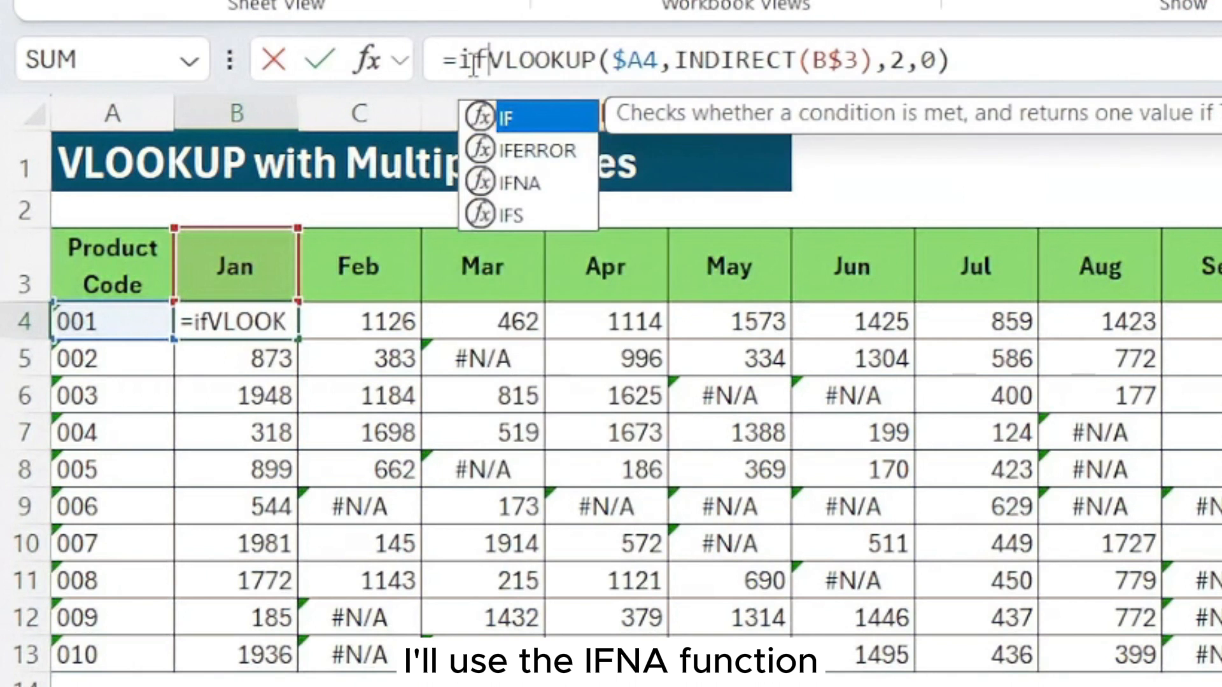
{"action": "key", "text": "Down"}
{"action": "key", "text": "Down"}
{"action": "key", "text": "Tab"}
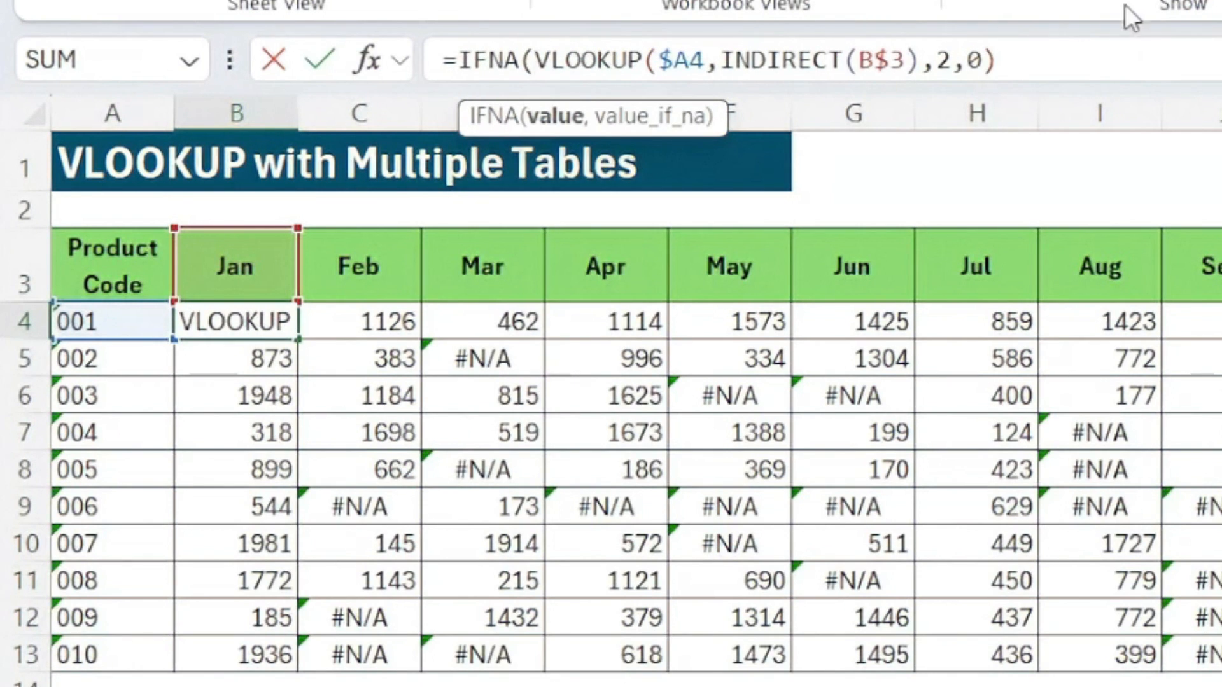
{"action": "left_click", "coordinate": [1046, 69]}
{"action": "type", "text": ",0"}
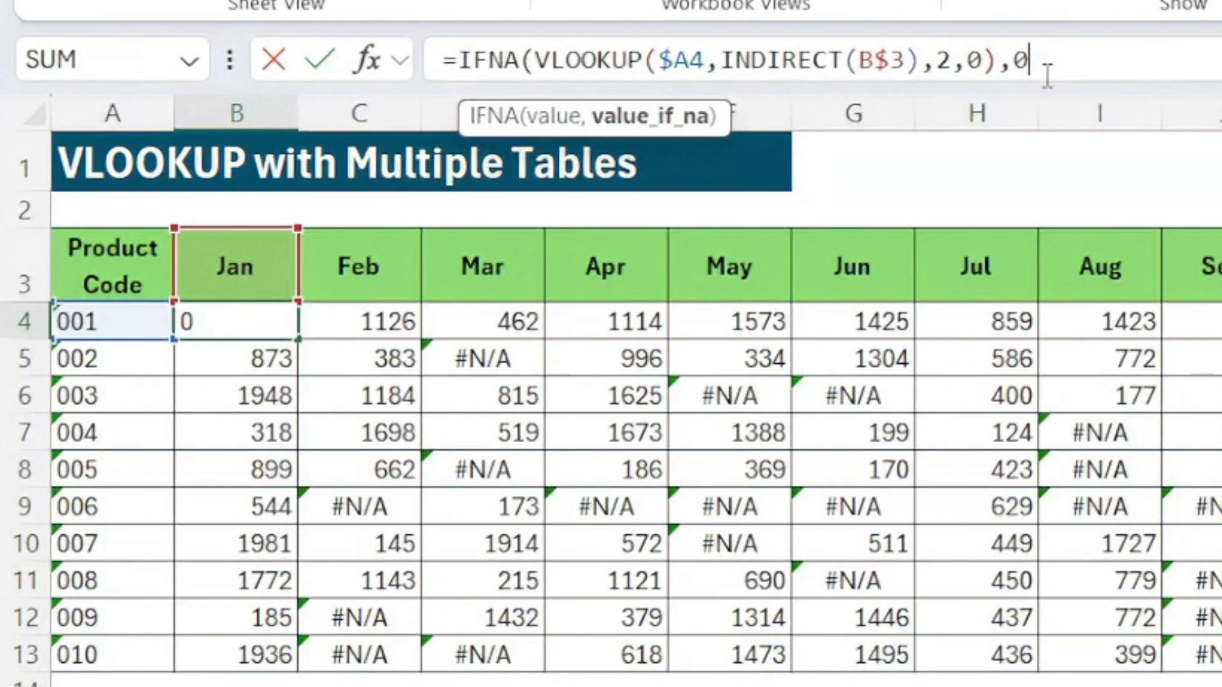
{"action": "type", "text": ")"}
{"action": "key", "text": "ctrl+Return"}
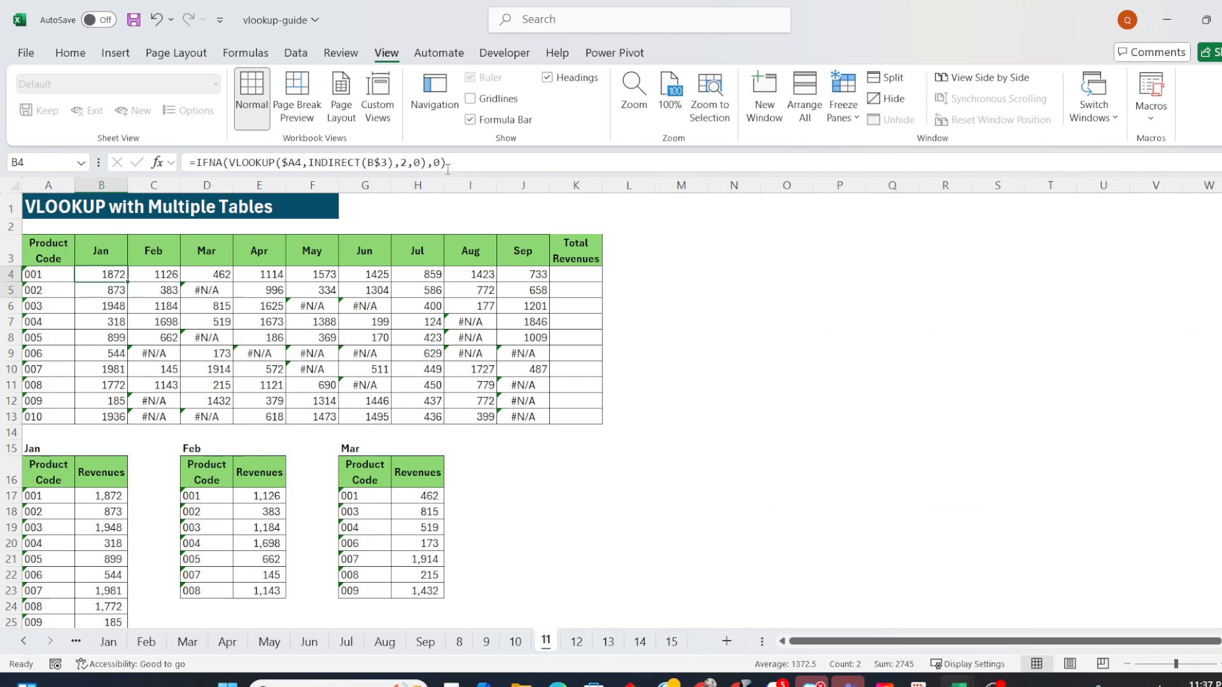
Fill the IFNA formula from B4 down to row 13 and across through the Sep column.
{"action": "key", "text": "shift+Down"}
{"action": "key", "text": "shift+Down"}
{"action": "key", "text": "shift+Down"}
{"action": "key", "text": "shift+Down"}
{"action": "key", "text": "shift+Down"}
{"action": "key", "text": "shift+Down"}
{"action": "key", "text": "shift+Down"}
{"action": "key", "text": "shift+Down"}
{"action": "key", "text": "shift+Down"}
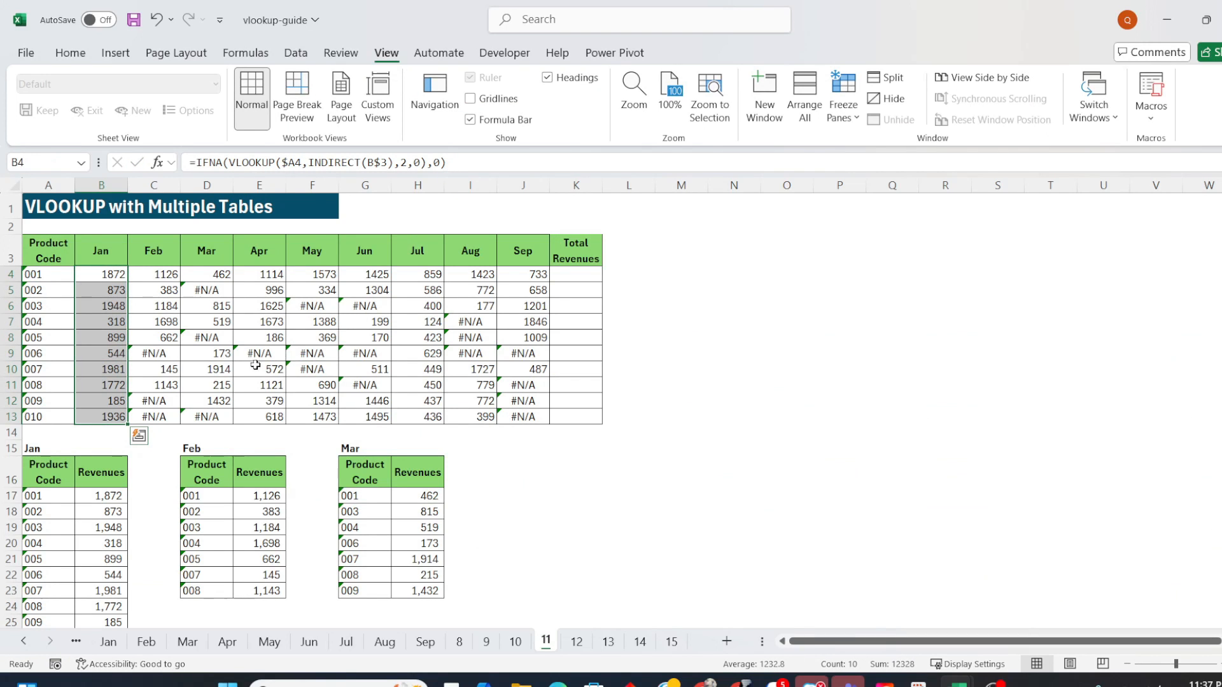
{"action": "left_click_drag", "start_coordinate": [130, 424], "coordinate": [549, 421]}
{"action": "left_click", "coordinate": [630, 289]}
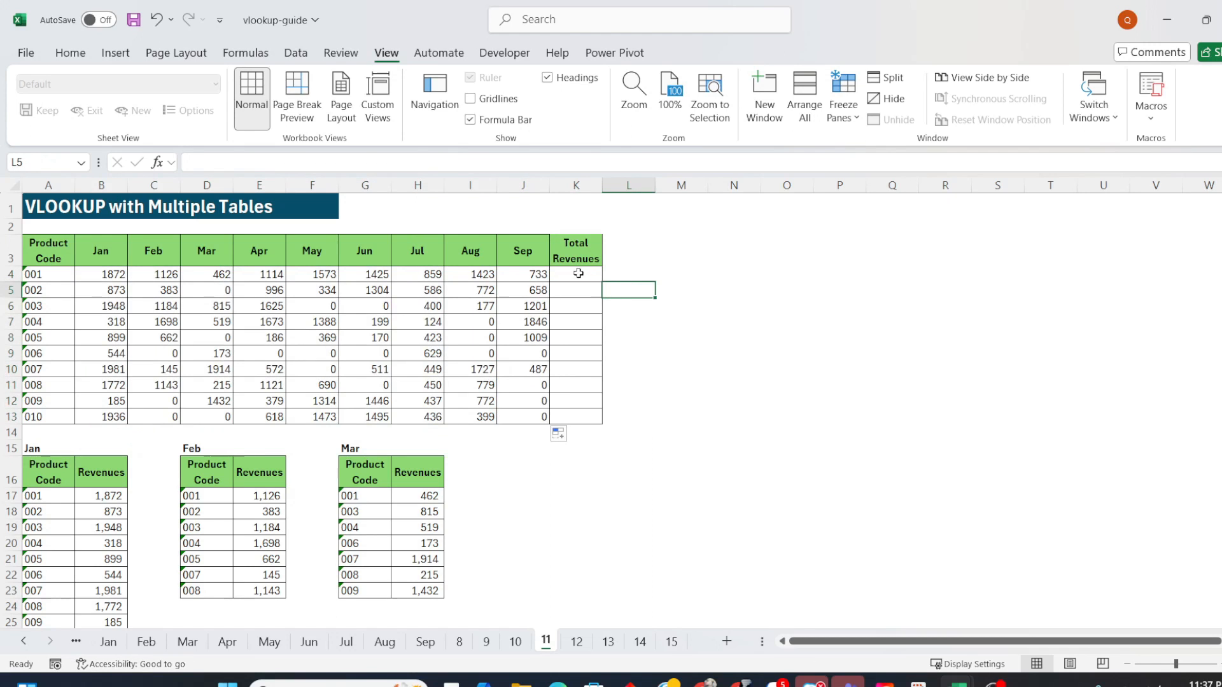
Fill the Total Revenues cells K4:K13 with AutoSum totals of each product's monthly revenues in columns B to J.
{"action": "left_click_drag", "start_coordinate": [577, 272], "coordinate": [565, 412]}
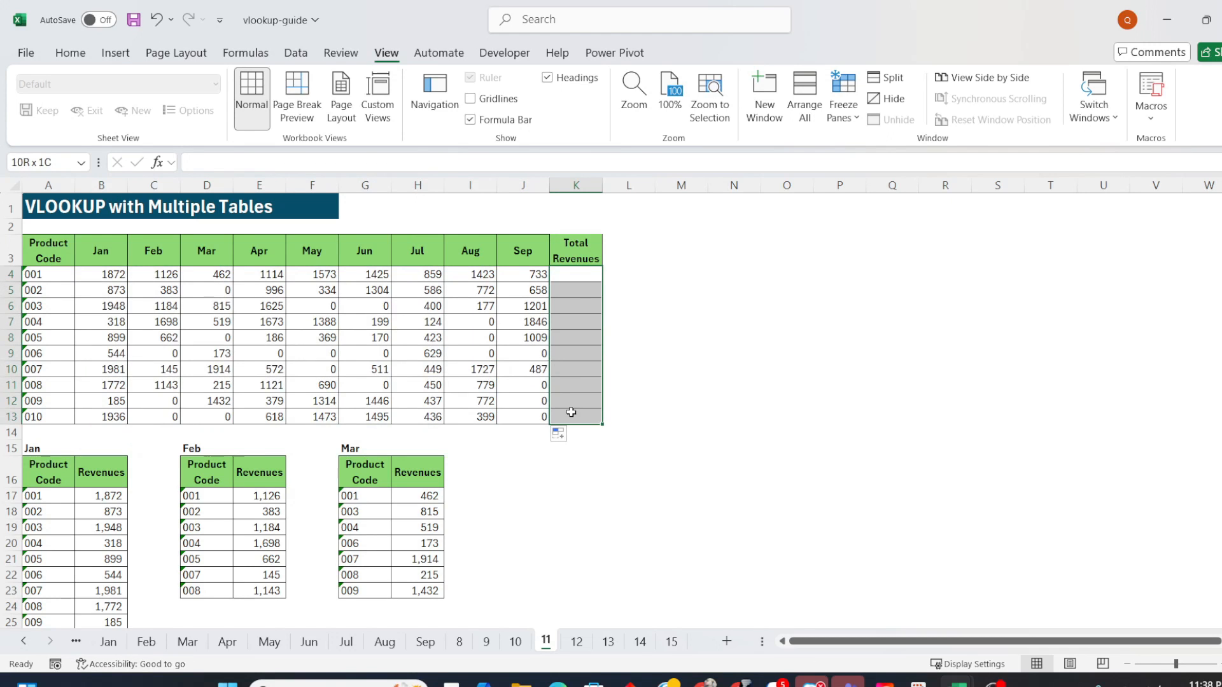
{"action": "key", "text": "alt+equal"}
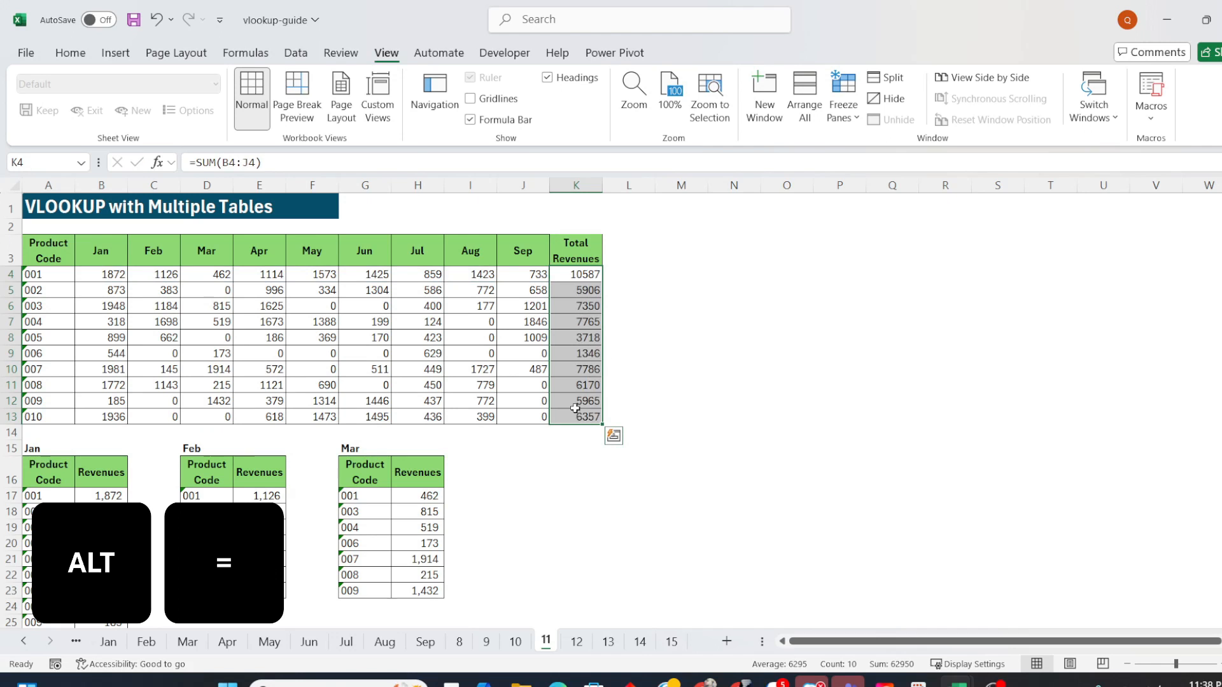
{"action": "left_click", "coordinate": [639, 339]}
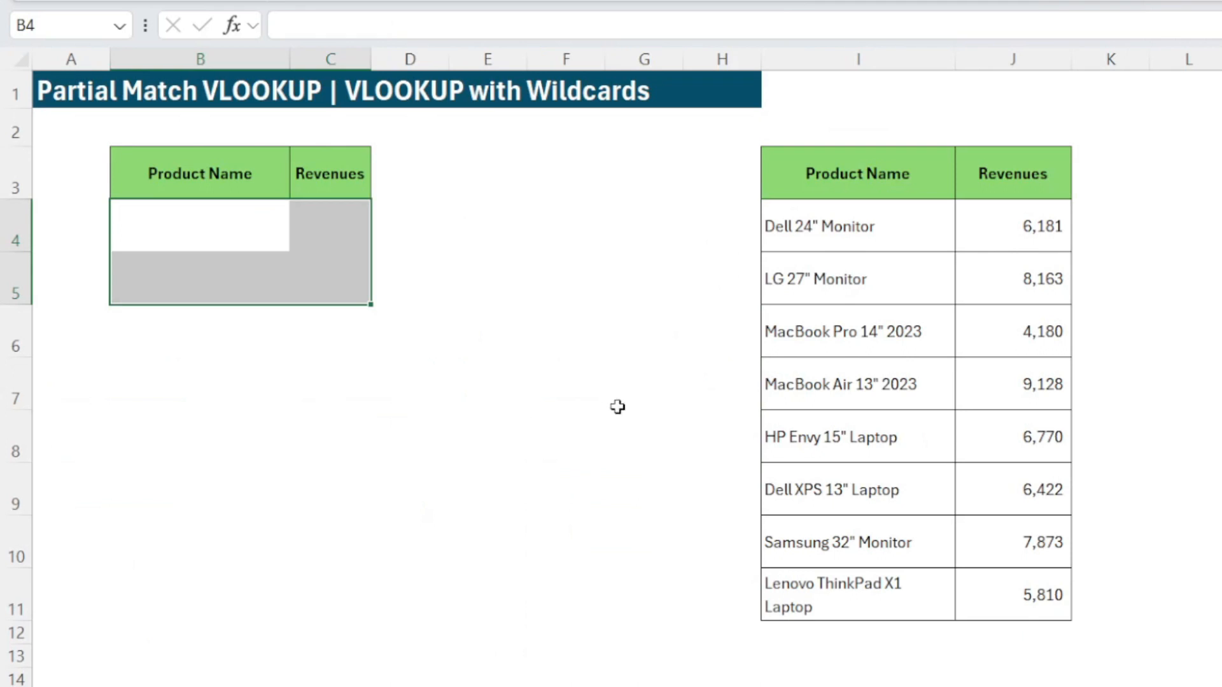
Start a VLOOKUP formula in B4 of the partial match sheet with the wildcard text "MacBook*" as the lookup value.
{"action": "left_click", "coordinate": [548, 354]}
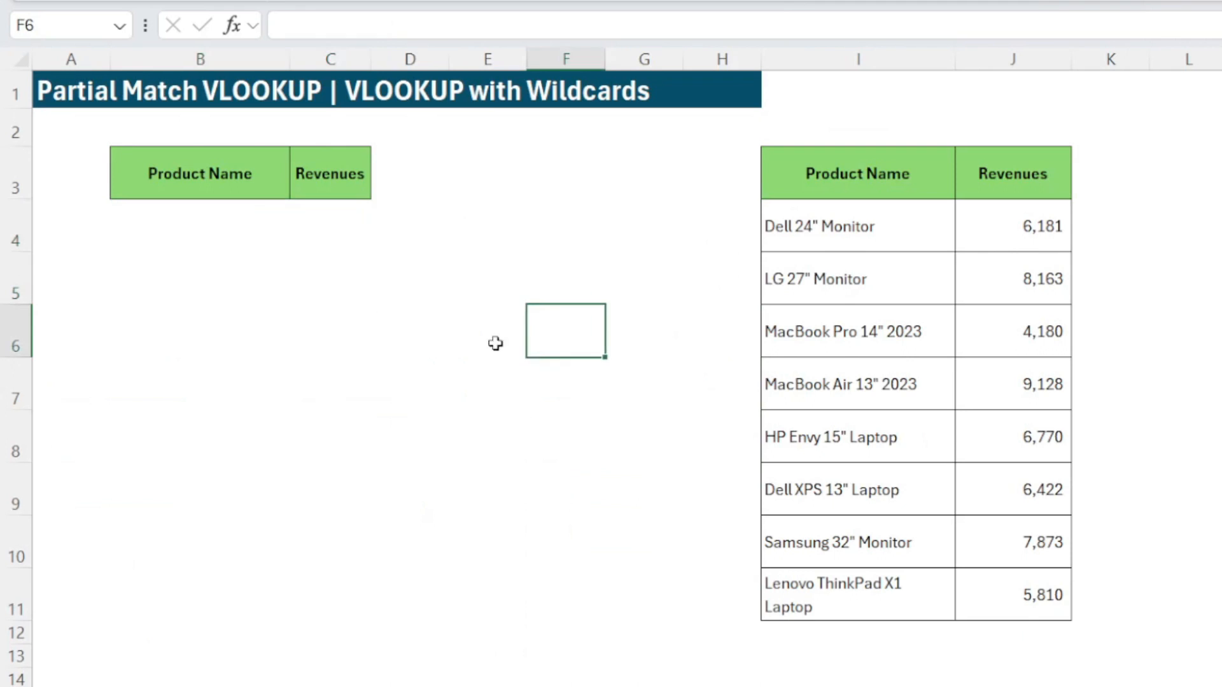
{"action": "left_click", "coordinate": [214, 244]}
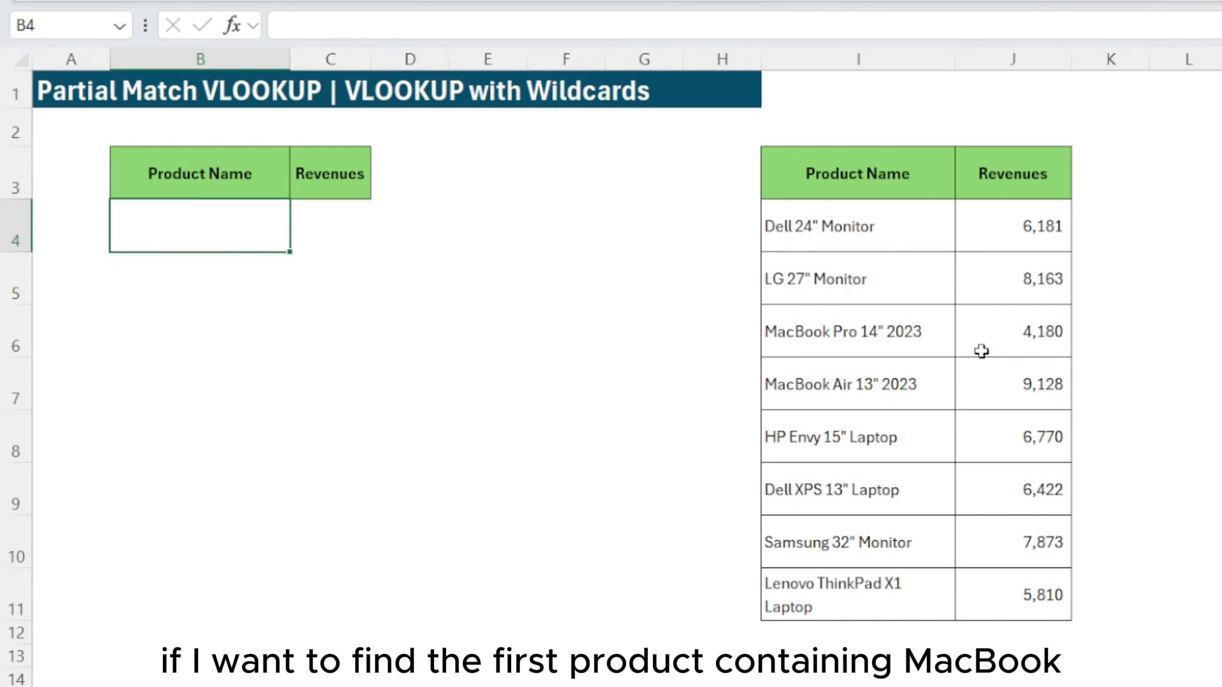
{"action": "double_click", "coordinate": [199, 226]}
{"action": "type", "text": "=vloo"}
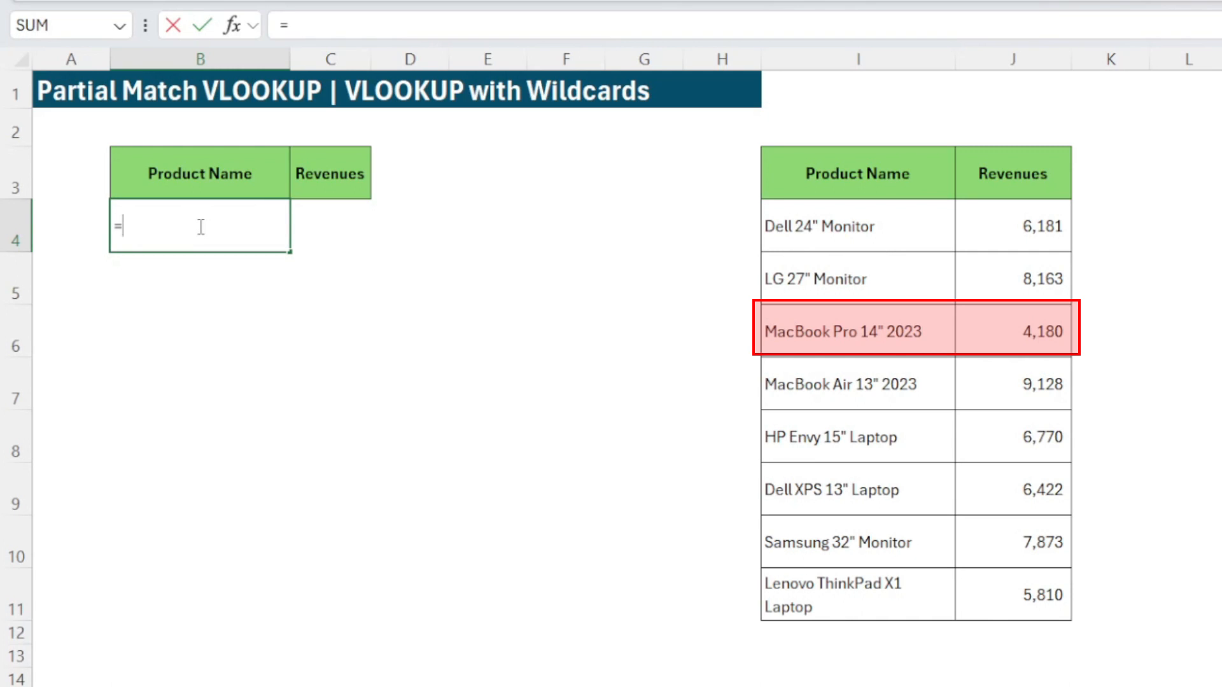
{"action": "key", "text": "Tab"}
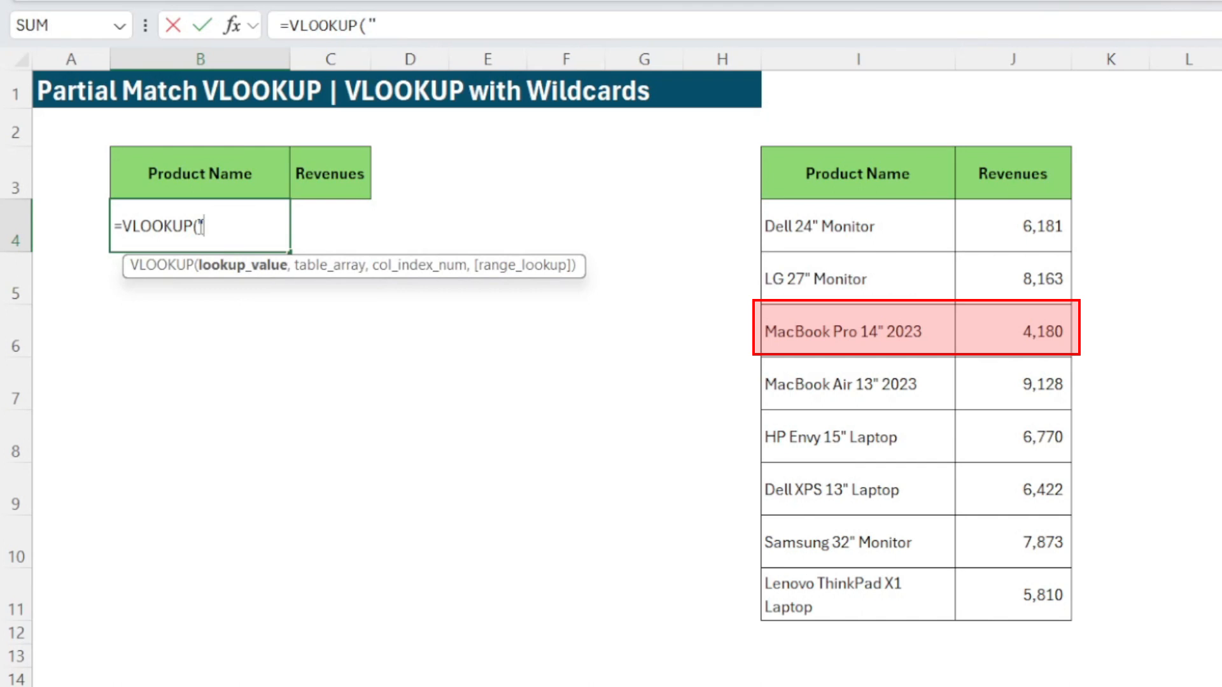
{"action": "type", "text": "\"Macb"}
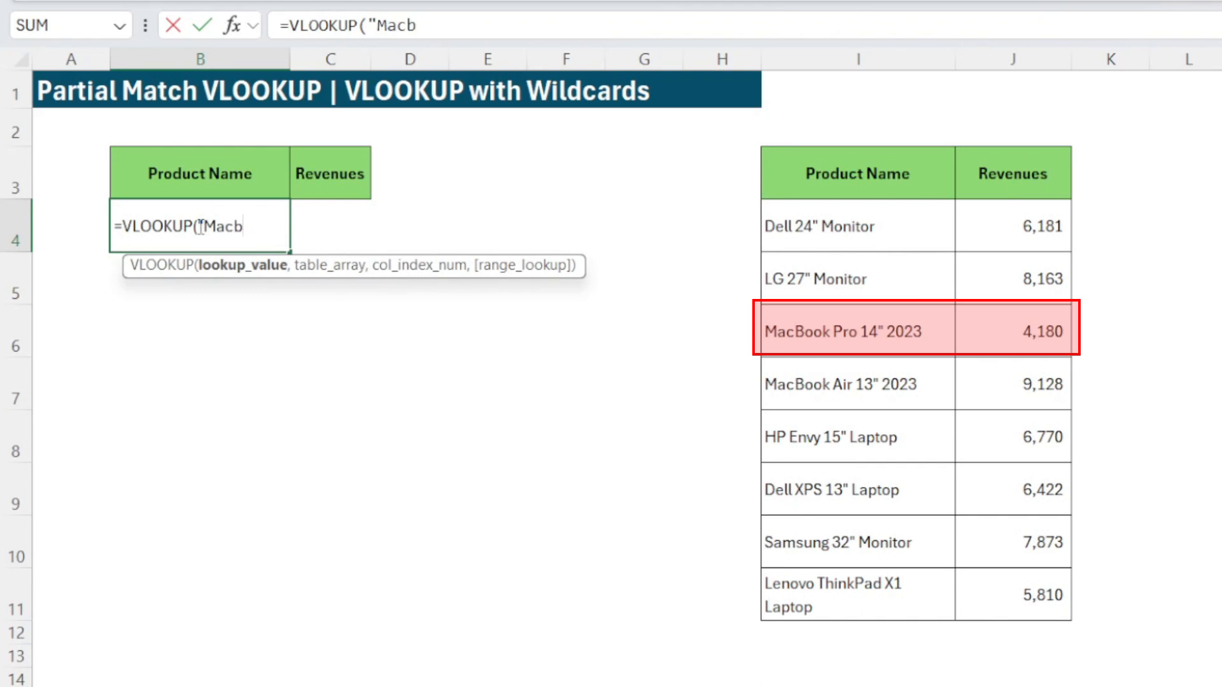
{"action": "type", "text": "oo"}
{"action": "key", "text": "BackSpace"}
{"action": "key", "text": "BackSpace"}
{"action": "key", "text": "BackSpace"}
{"action": "type", "text": "Book"}
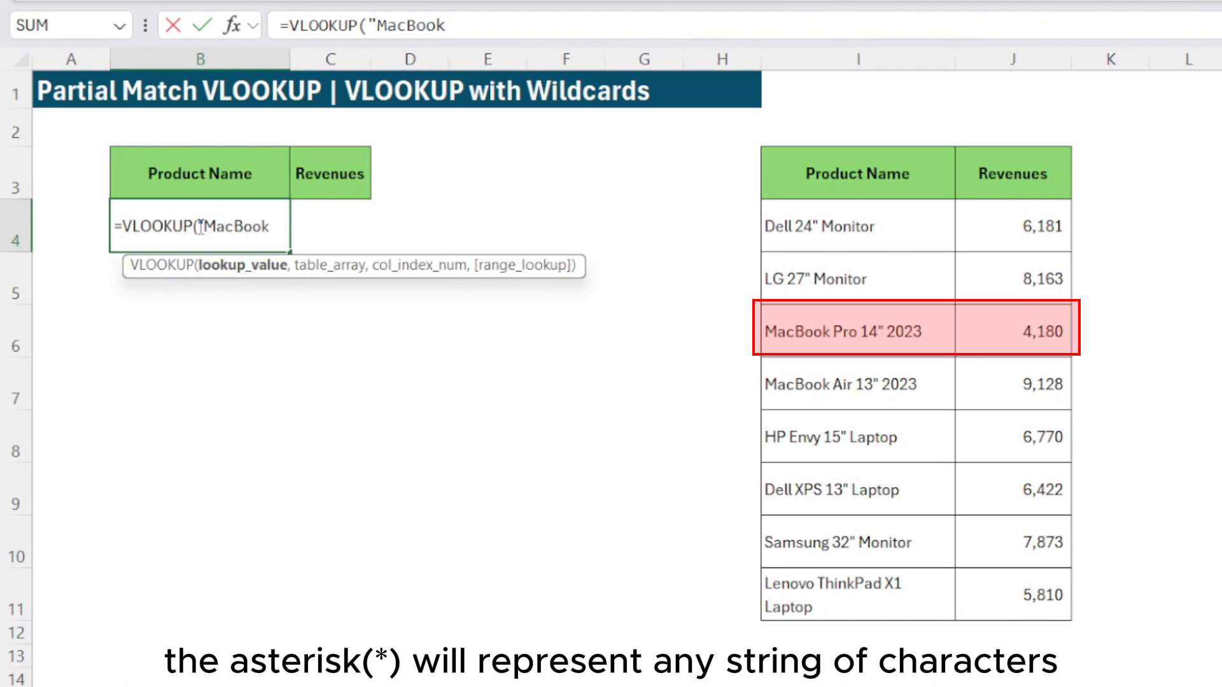
{"action": "type", "text": "*\","}
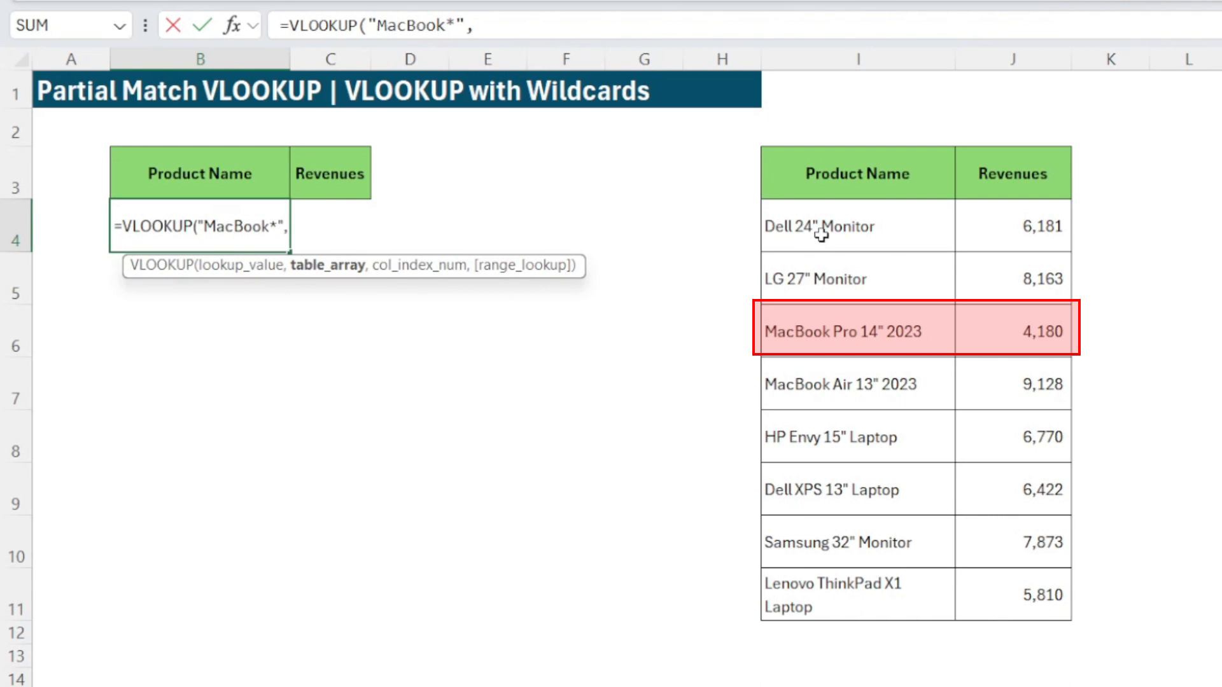
Complete the B4 formula with the absolute table array $I$4:$J$11, column index 2 and range lookup 0.
{"action": "left_click_drag", "start_coordinate": [819, 230], "coordinate": [986, 580]}
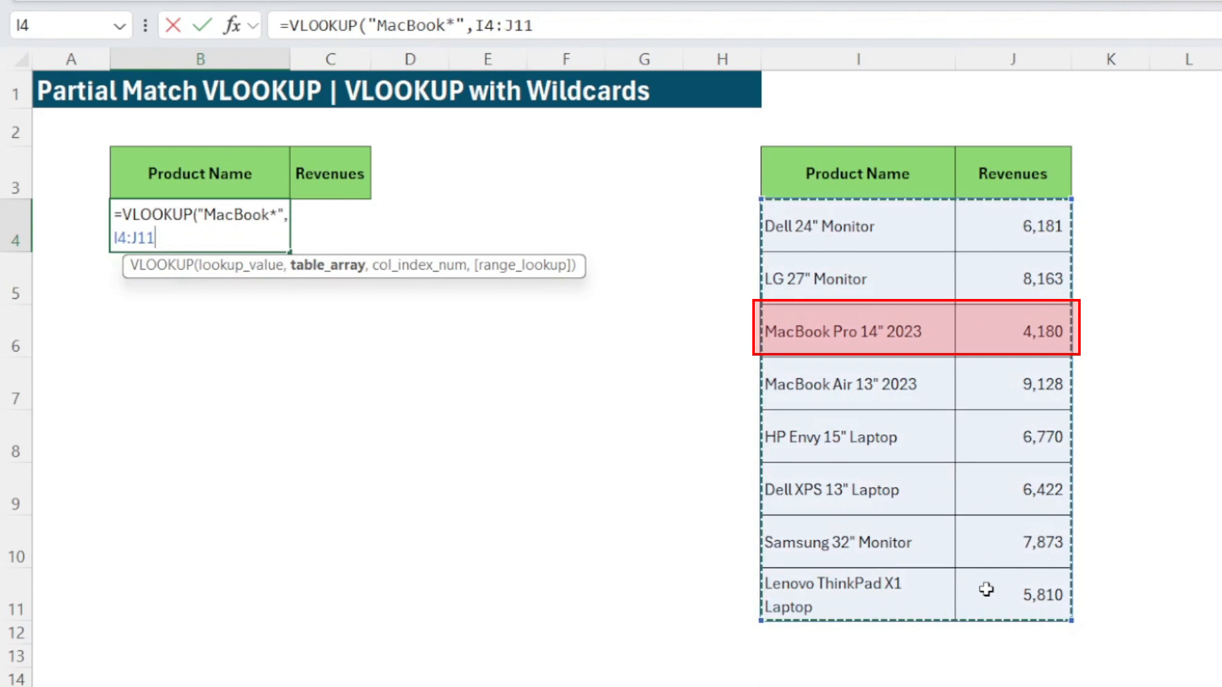
{"action": "key", "text": "F4"}
{"action": "type", "text": ",2,0"}
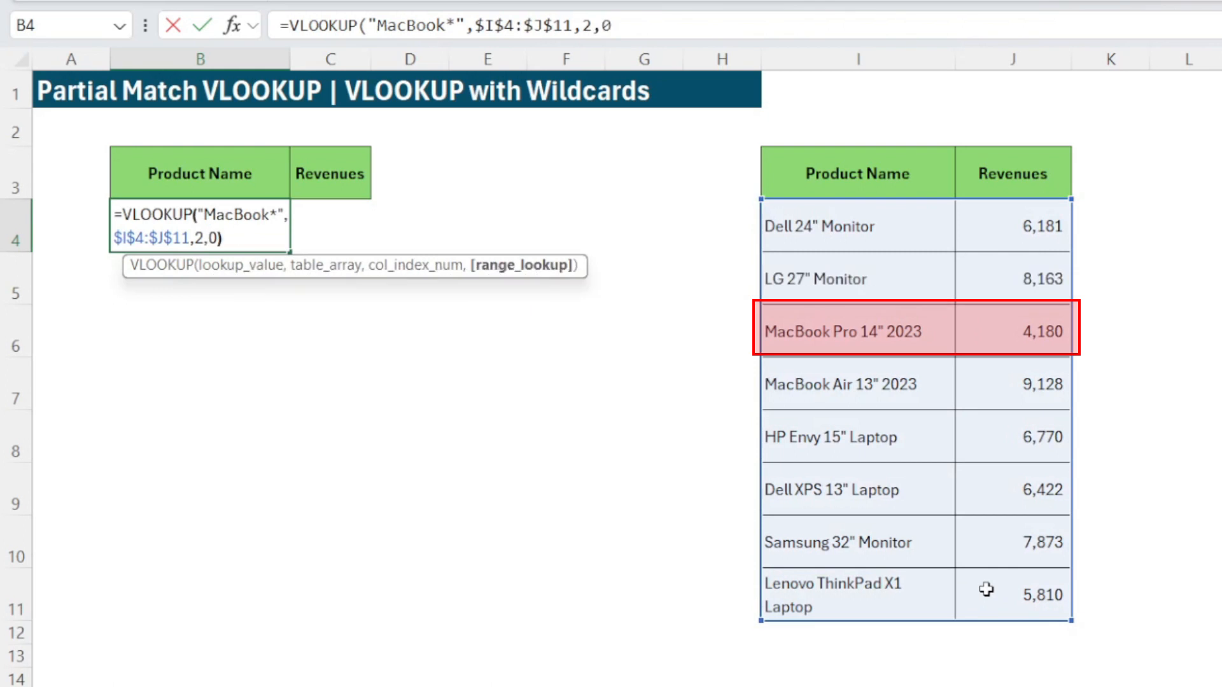
{"action": "type", "text": ")"}
{"action": "key", "text": "Return"}
{"action": "key", "text": "Up"}
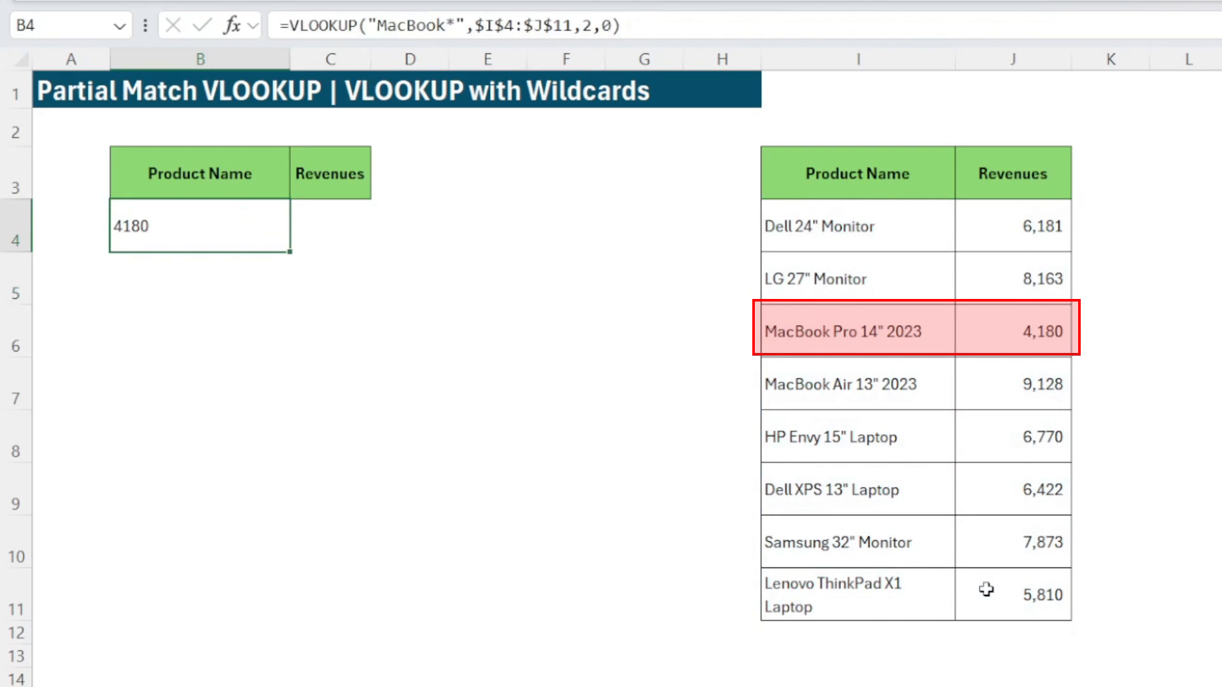
Change the column index in the B4 formula to 1 so it returns the product name.
{"action": "left_click", "coordinate": [592, 25]}
{"action": "key", "text": "BackSpace"}
{"action": "type", "text": "1"}
{"action": "key", "text": "Return"}
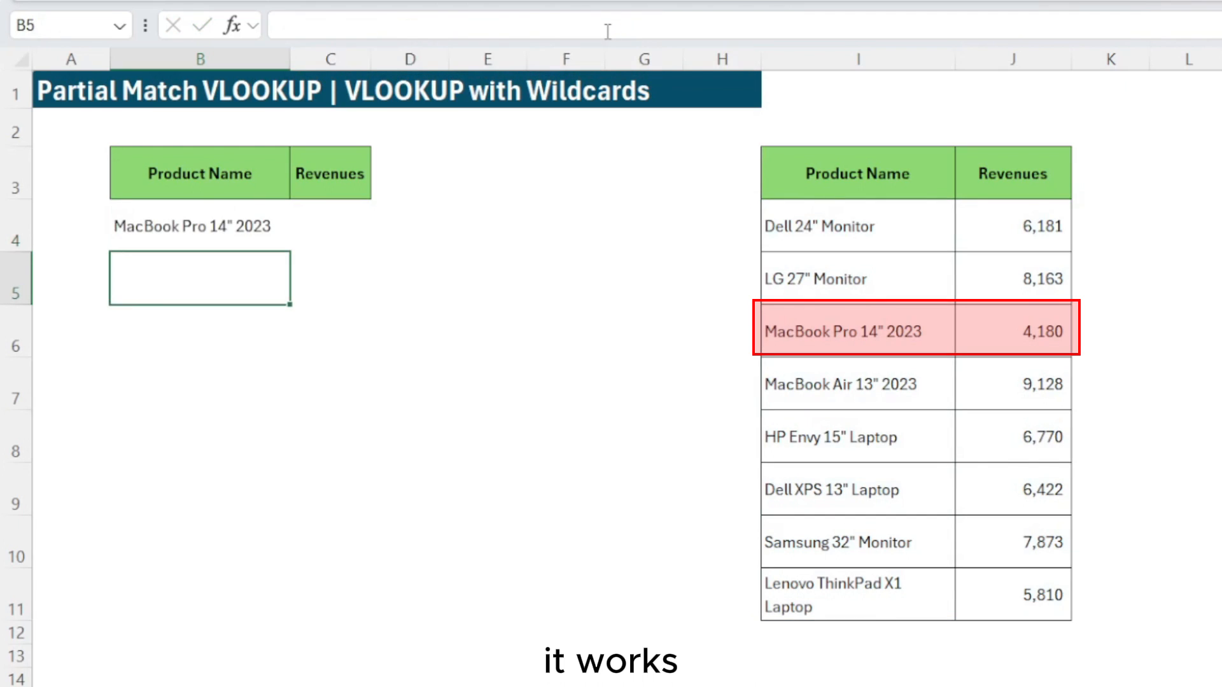
{"action": "key", "text": "Up"}
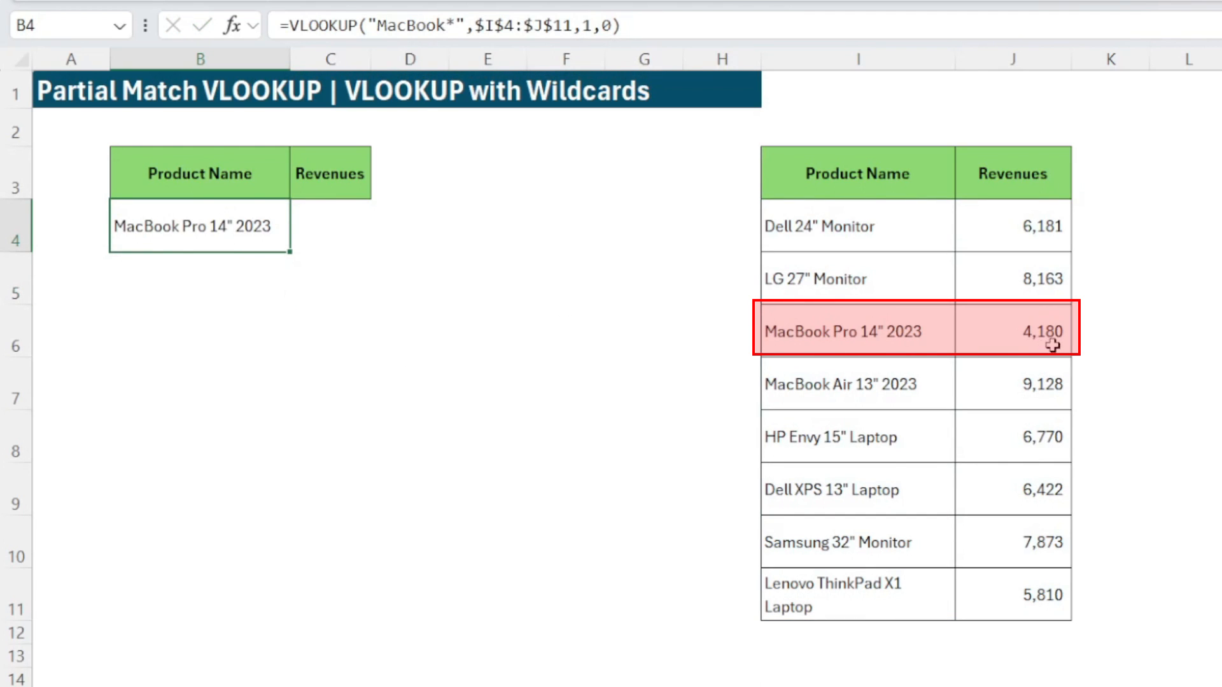
Enter a VLOOKUP in C4 with lookup value B4, table array $I$4:$J$11, column index 2 and range lookup 0.
{"action": "left_click", "coordinate": [339, 228]}
{"action": "type", "text": "=vlookup("}
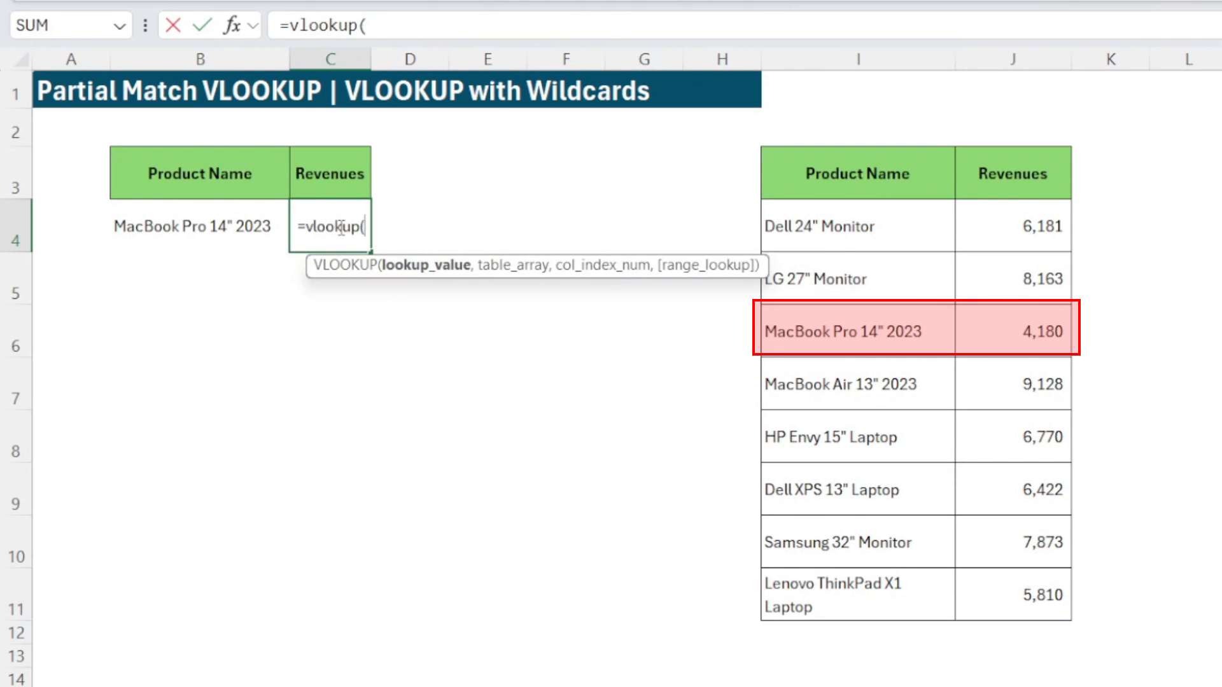
{"action": "key", "text": "Left"}
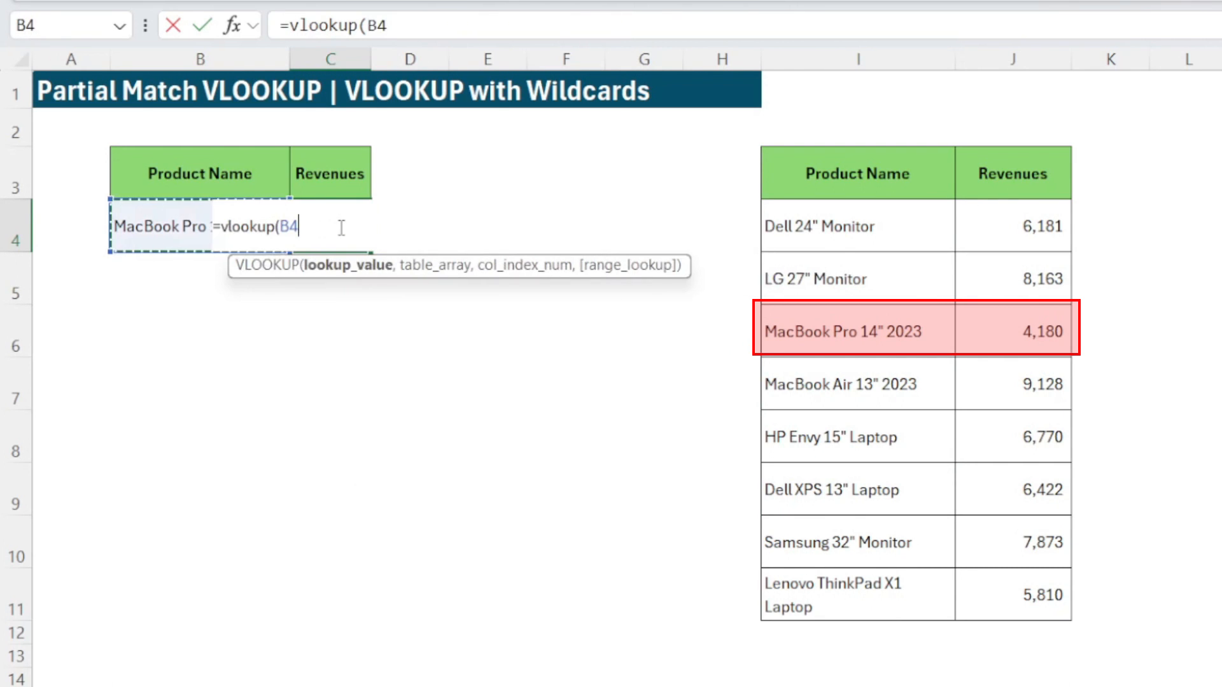
{"action": "type", "text": ","}
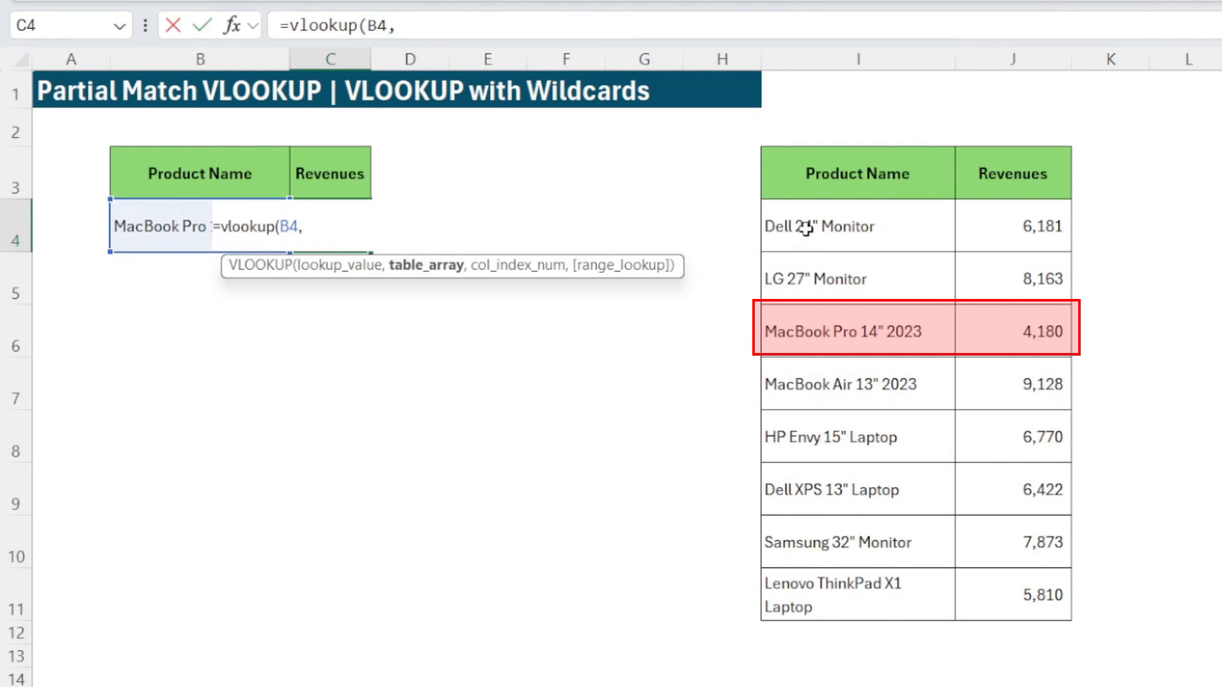
{"action": "left_click_drag", "start_coordinate": [806, 228], "coordinate": [989, 582]}
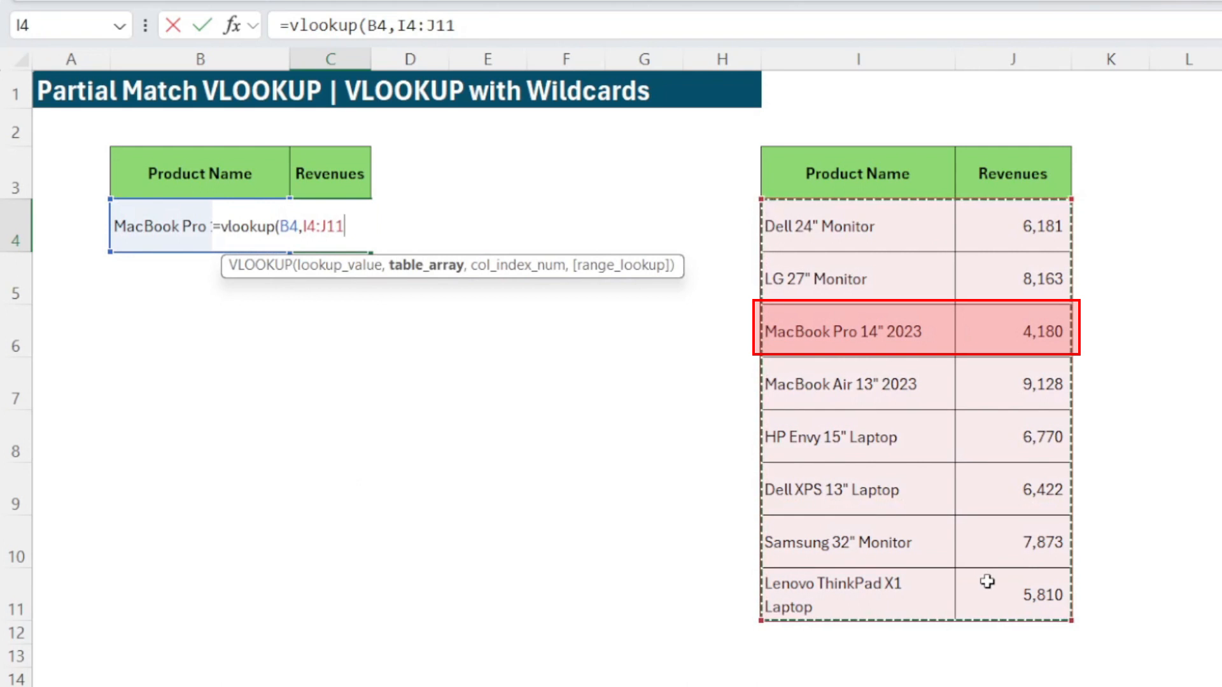
{"action": "key", "text": "F4"}
{"action": "type", "text": ",2,0)"}
{"action": "key", "text": "Return"}
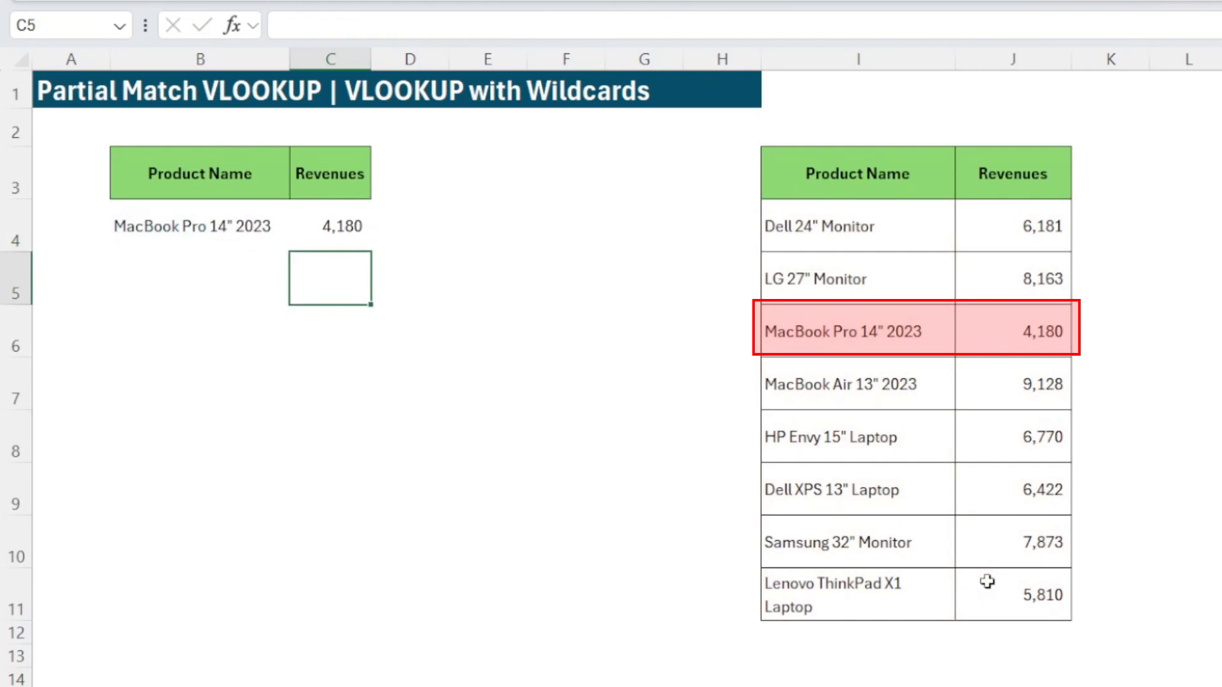
{"action": "key", "text": "Left"}
{"action": "key", "text": "Left"}
{"action": "key", "text": "Right"}
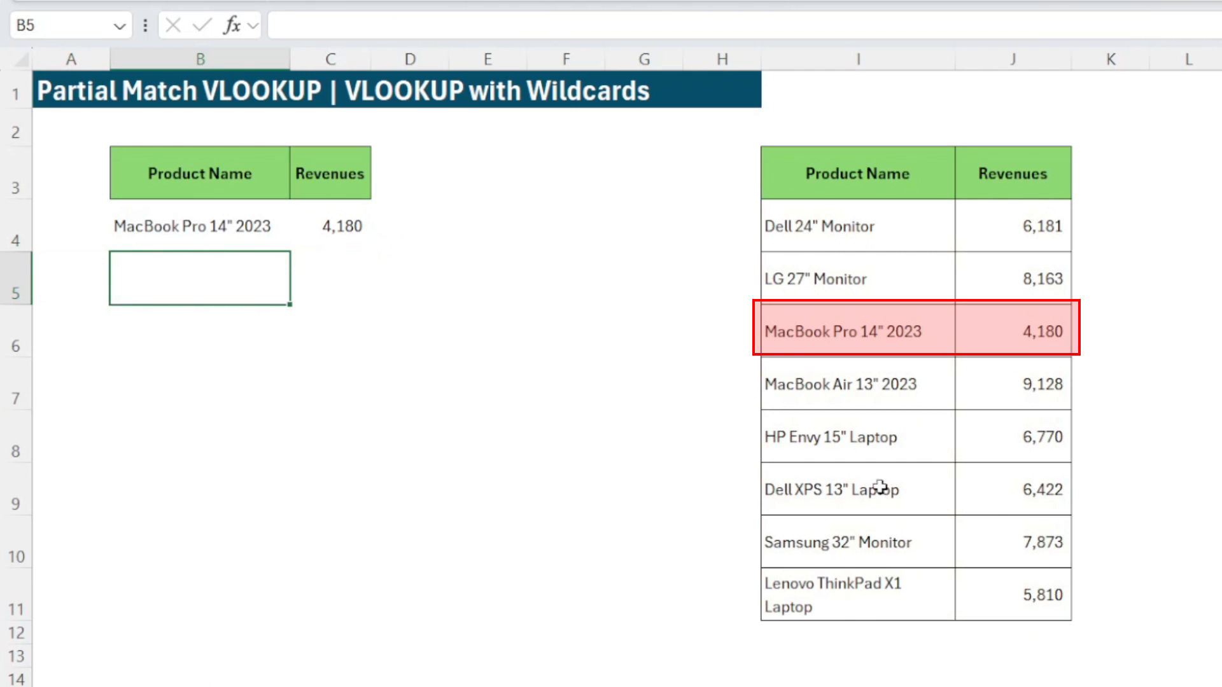
{"action": "key", "text": "Up"}
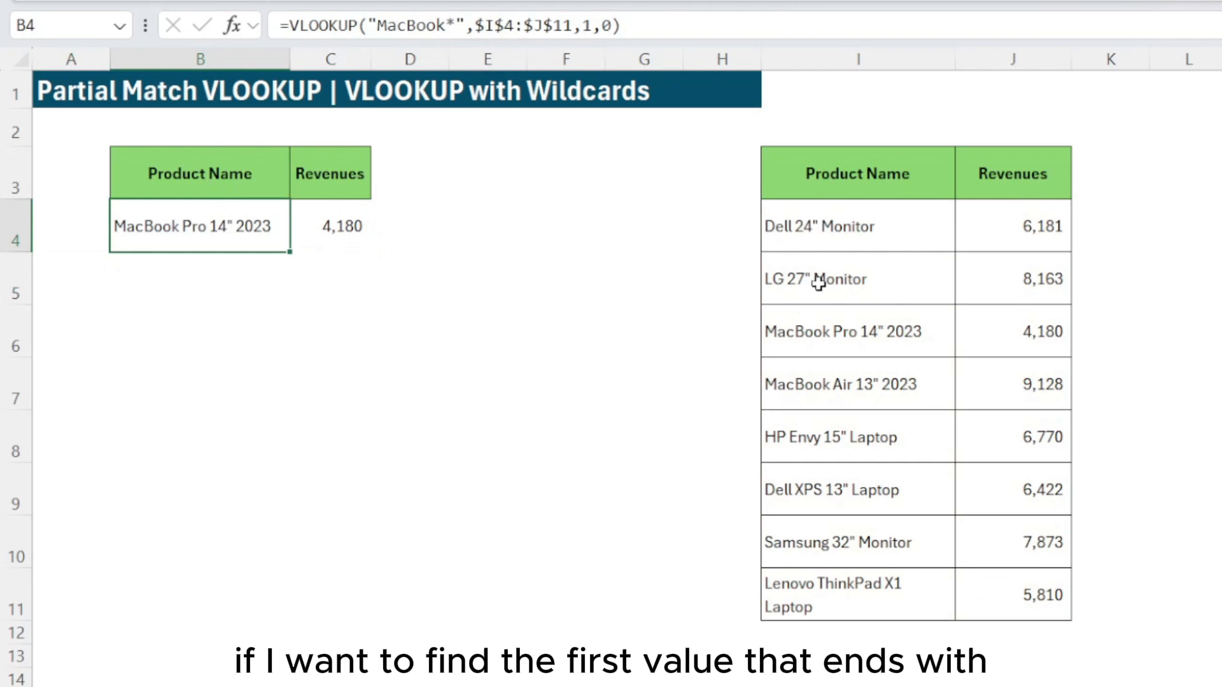
Start a VLOOKUP formula in B5 with the wildcard text "*Monitor" as the lookup value.
{"action": "left_click", "coordinate": [180, 265]}
{"action": "type", "text": "=vloo"}
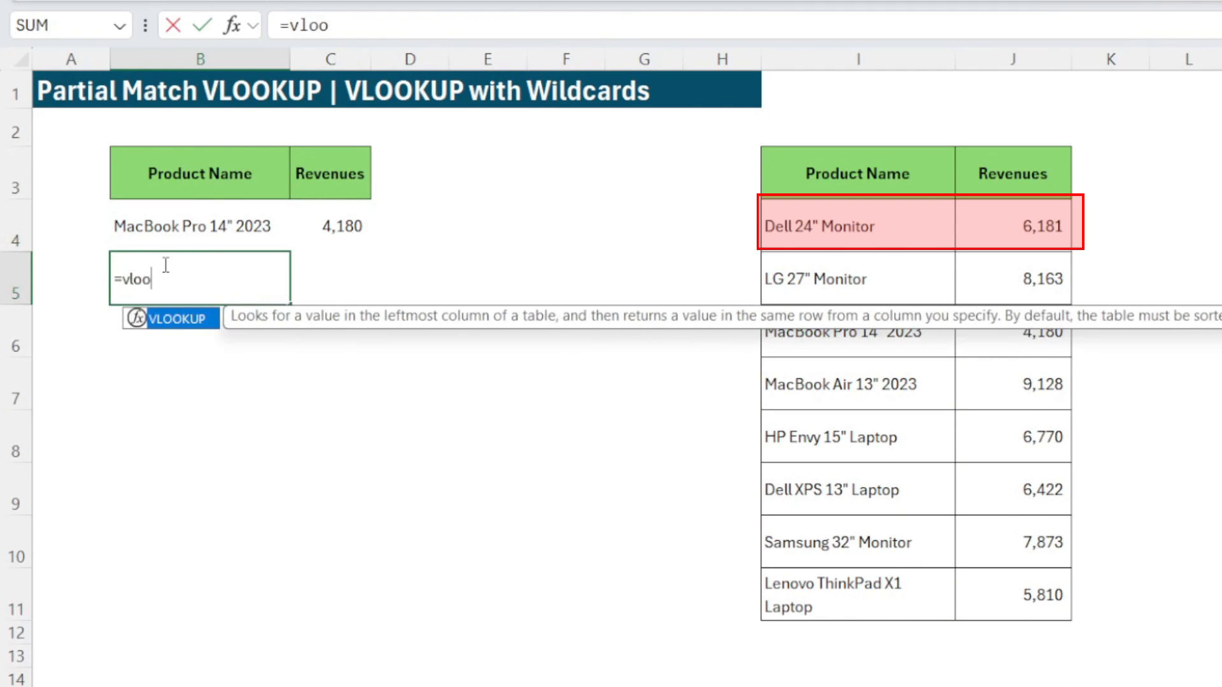
{"action": "key", "text": "Tab"}
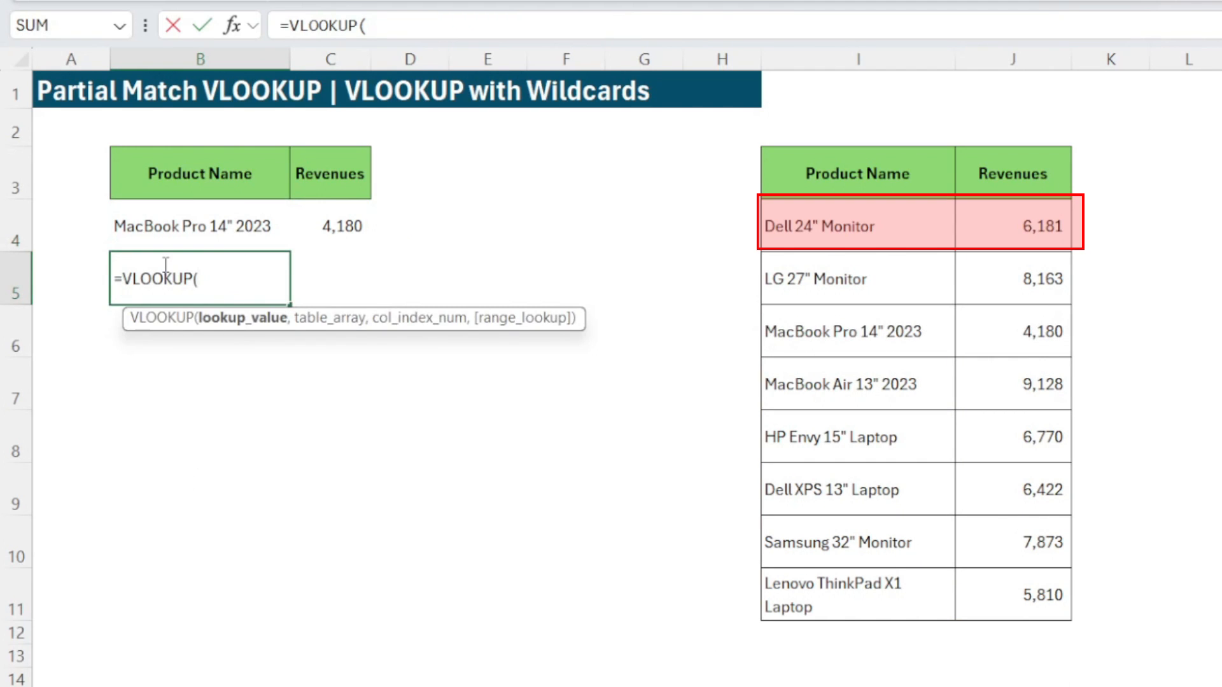
{"action": "type", "text": "\""}
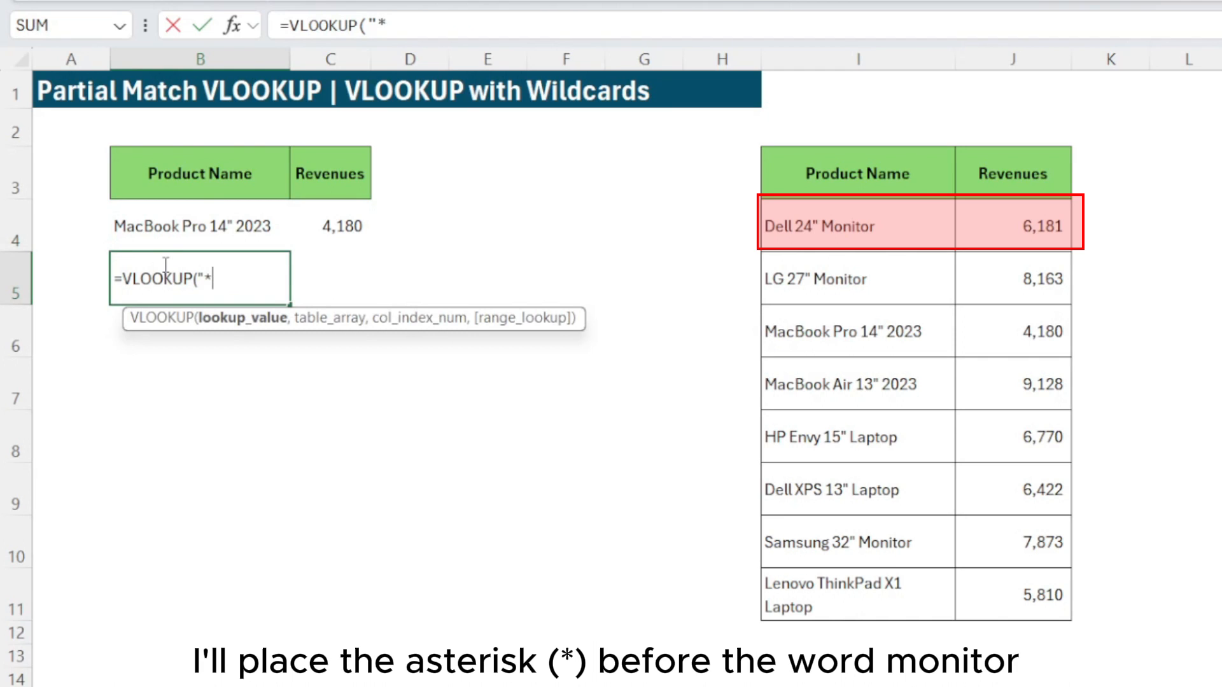
{"action": "type", "text": "*Monitor\","}
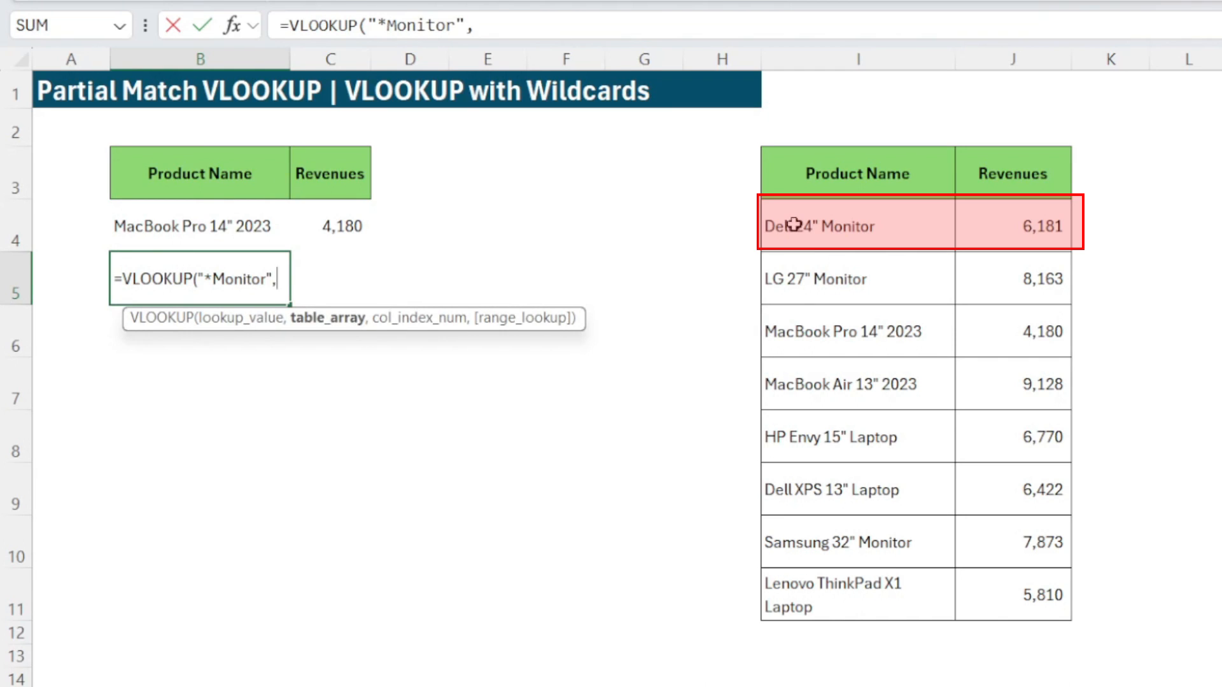
Complete the B5 formula with the absolute table array $I$4:$J$11, column index 1 and range lookup 0.
{"action": "left_click_drag", "start_coordinate": [788, 224], "coordinate": [1005, 584]}
{"action": "key", "text": "F4"}
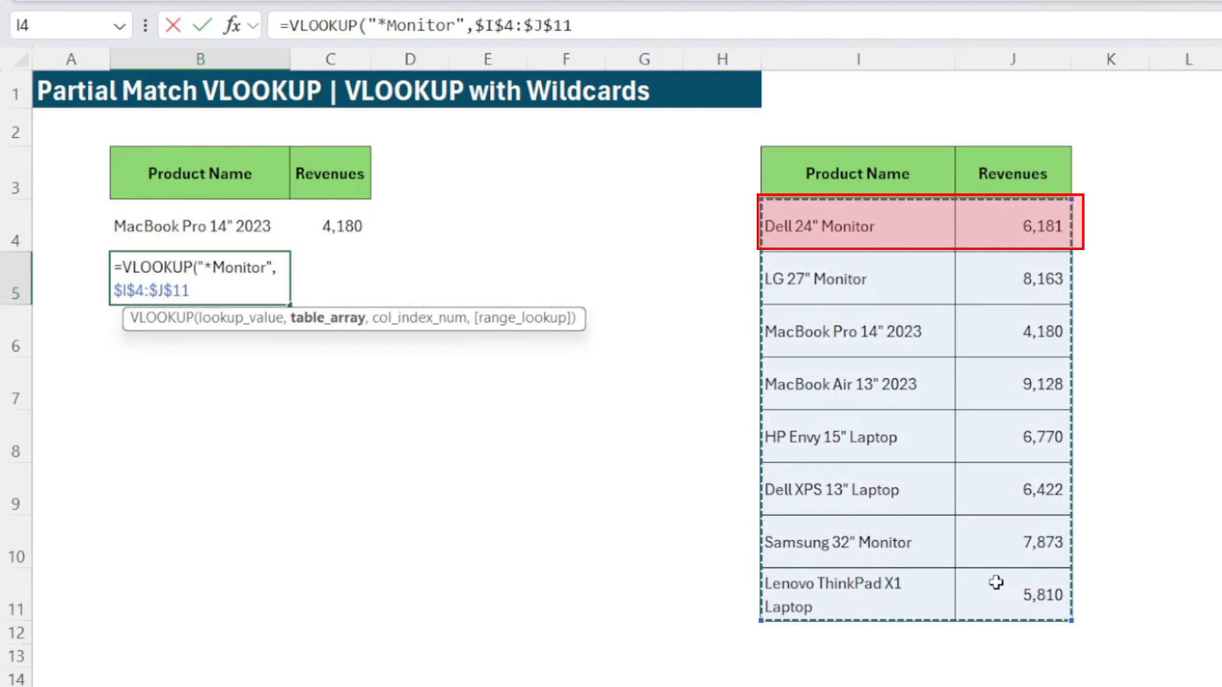
{"action": "type", "text": ",2,0)"}
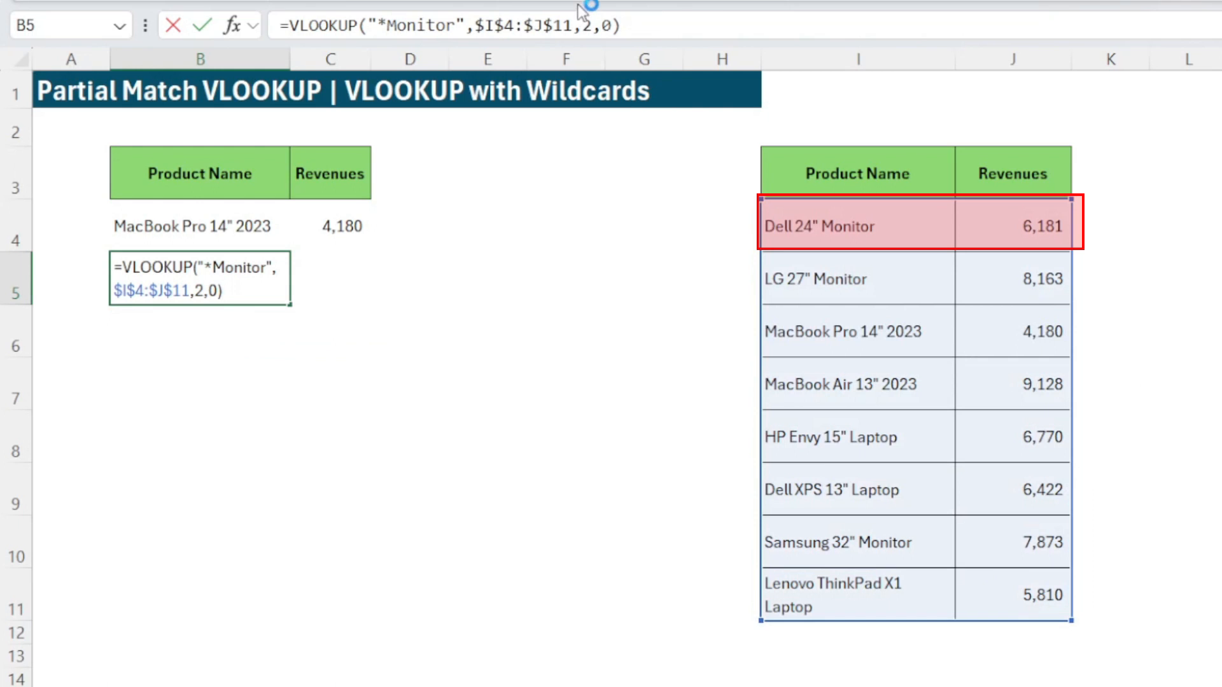
{"action": "left_click", "coordinate": [598, 31]}
{"action": "key", "text": "BackSpace"}
{"action": "type", "text": "1"}
{"action": "key", "text": "Return"}
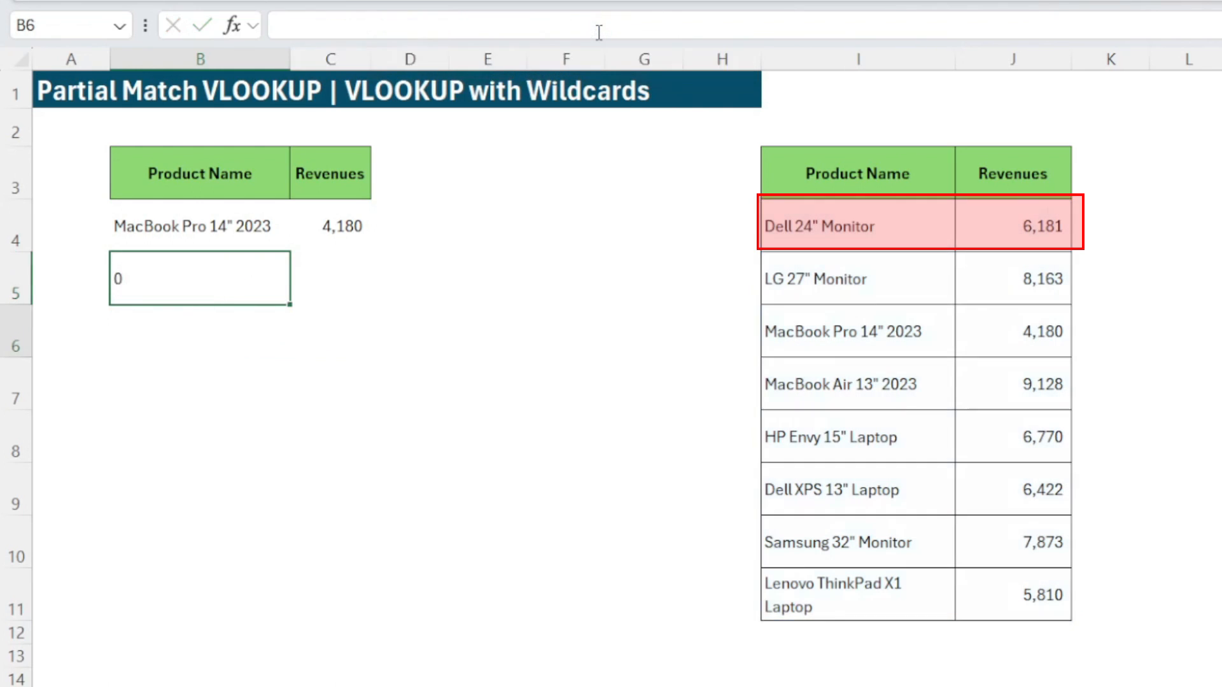
{"action": "key", "text": "Up"}
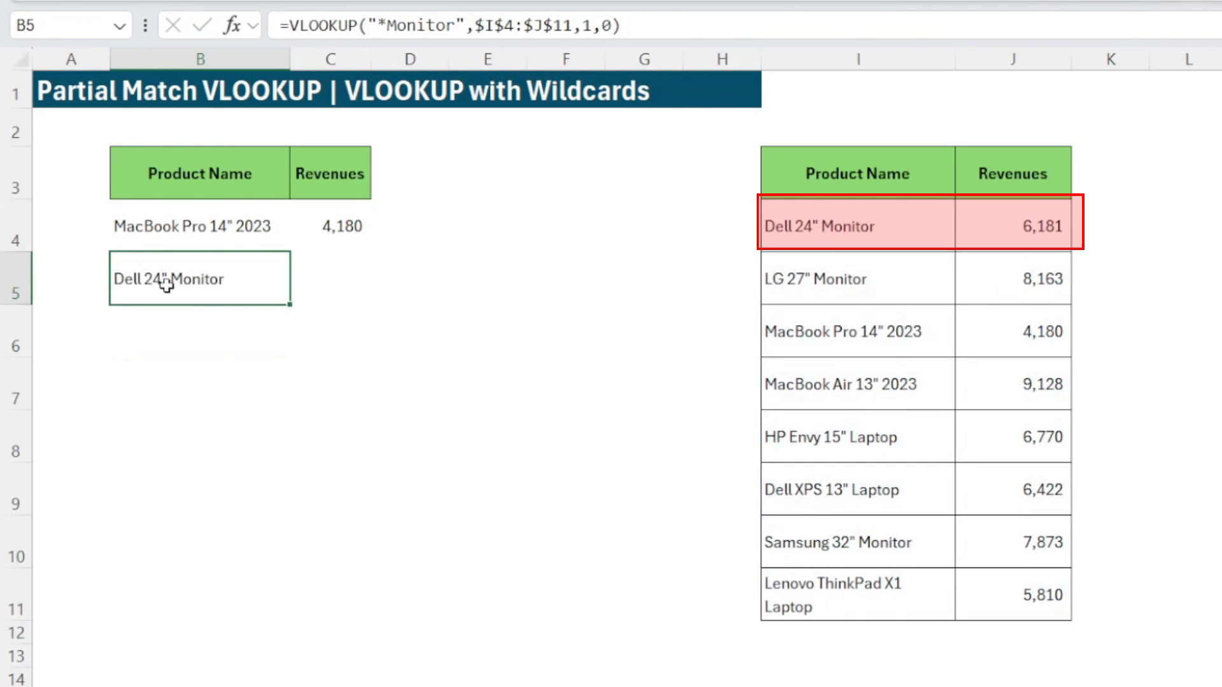
Fill the revenue formula from C4 down to C5.
{"action": "left_click_drag", "start_coordinate": [339, 228], "coordinate": [330, 280]}
{"action": "key", "text": "ctrl+d"}
{"action": "left_click", "coordinate": [330, 338]}
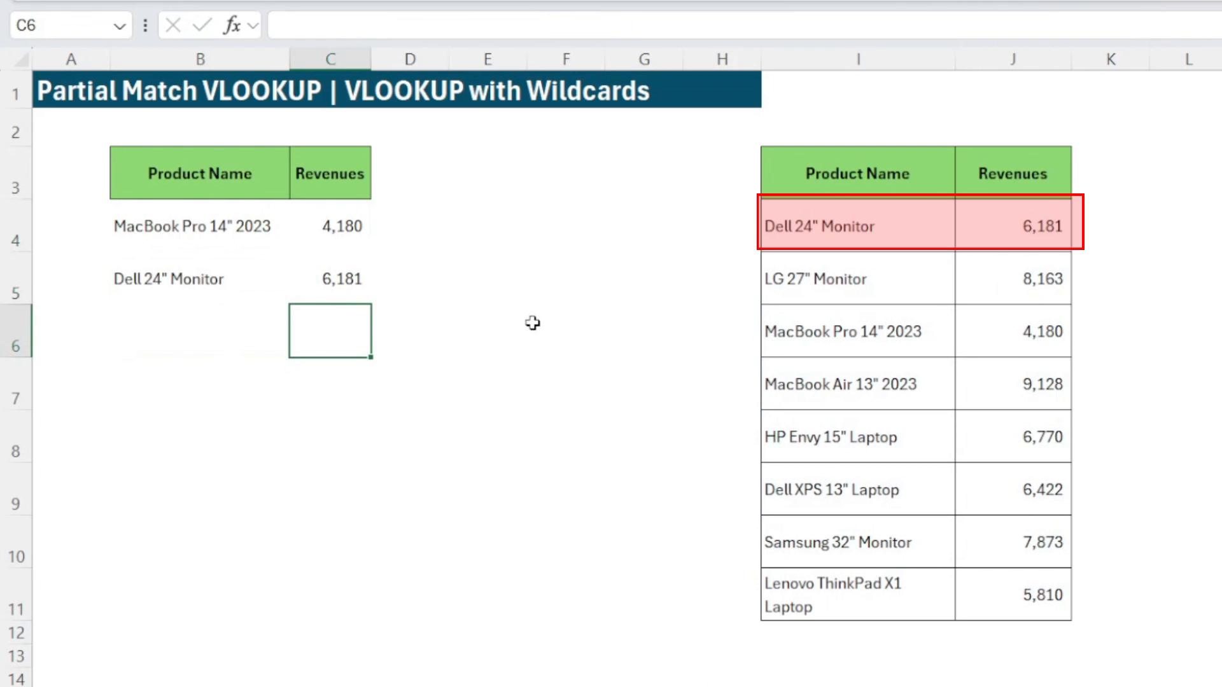
{"action": "left_click", "coordinate": [553, 261]}
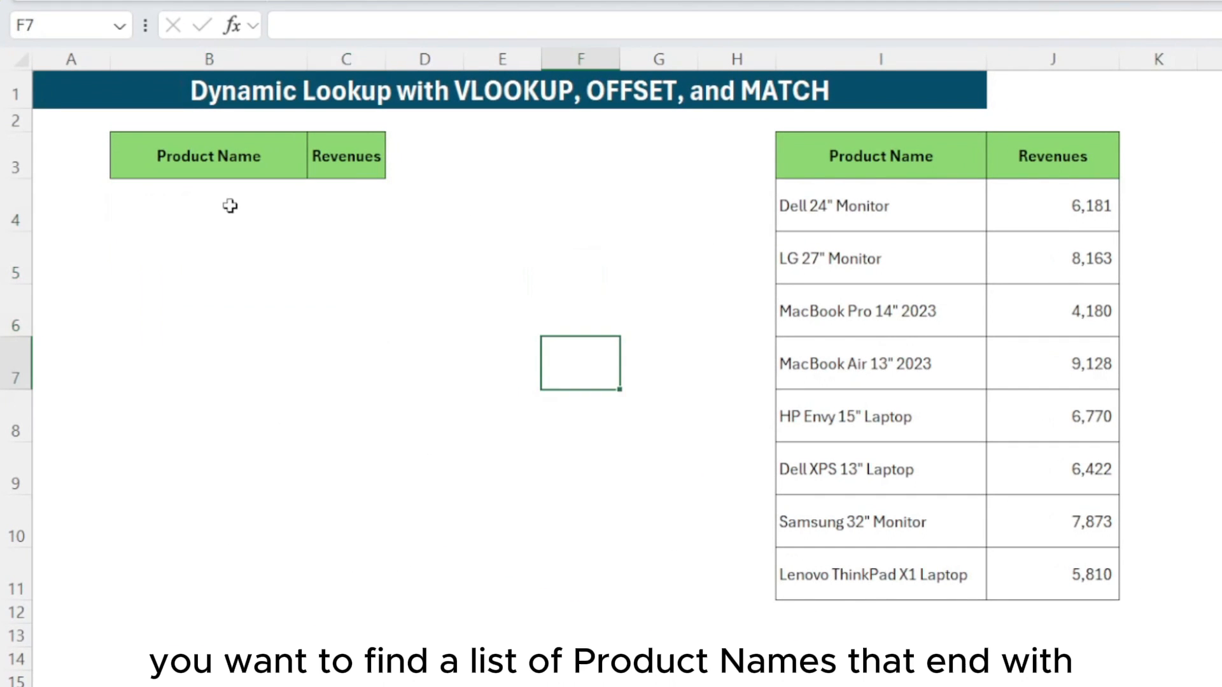
{"action": "left_click", "coordinate": [225, 212]}
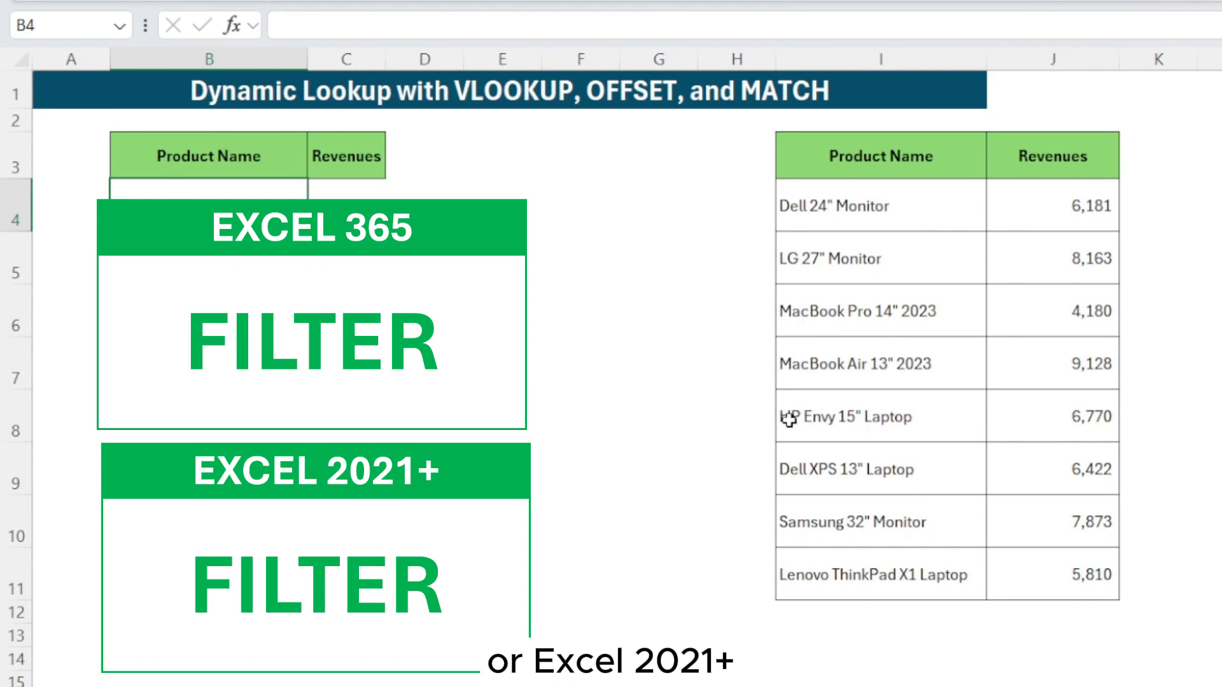
{"action": "left_click", "coordinate": [916, 417]}
{"action": "left_click", "coordinate": [872, 468]}
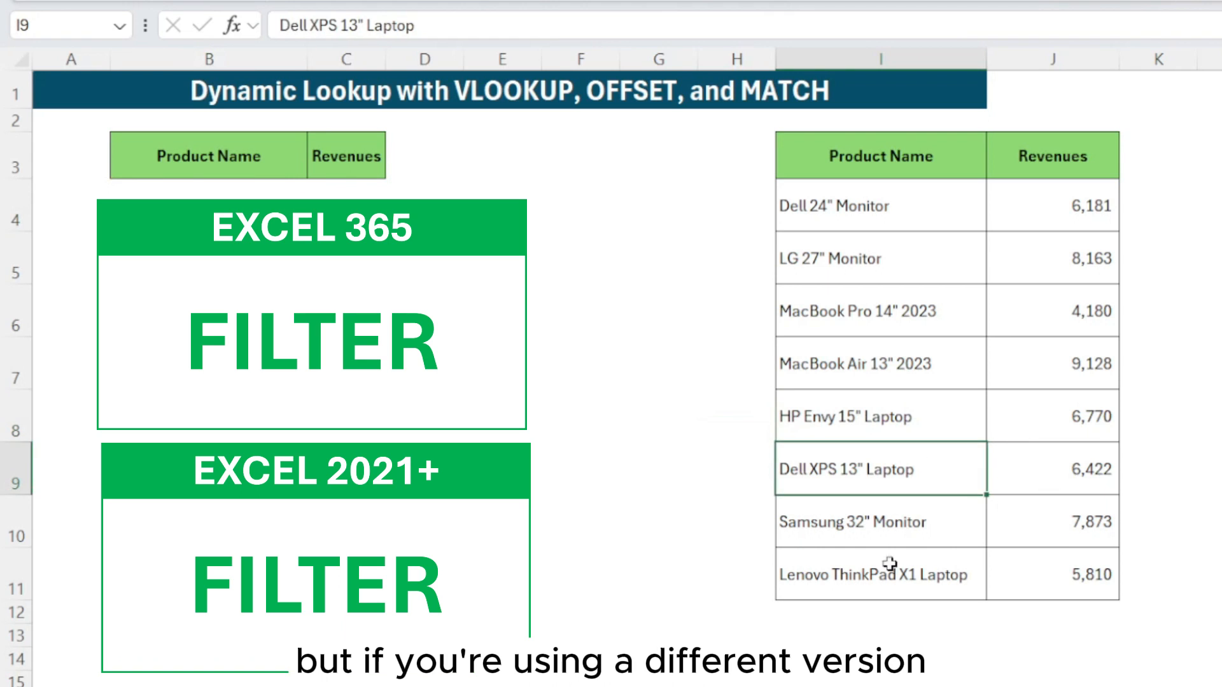
{"action": "left_click", "coordinate": [861, 589]}
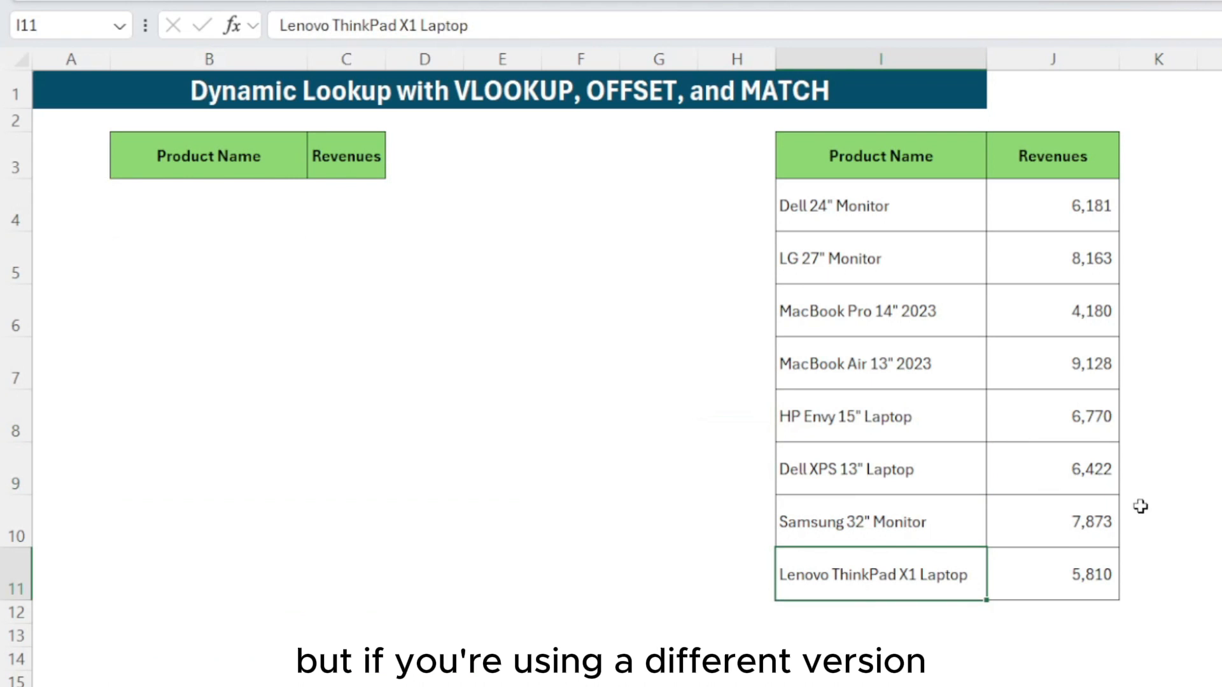
Start a VLOOKUP formula in B4 of the dynamic lookup sheet with the wildcard text "*Laptop" as the lookup value.
{"action": "left_click", "coordinate": [227, 201]}
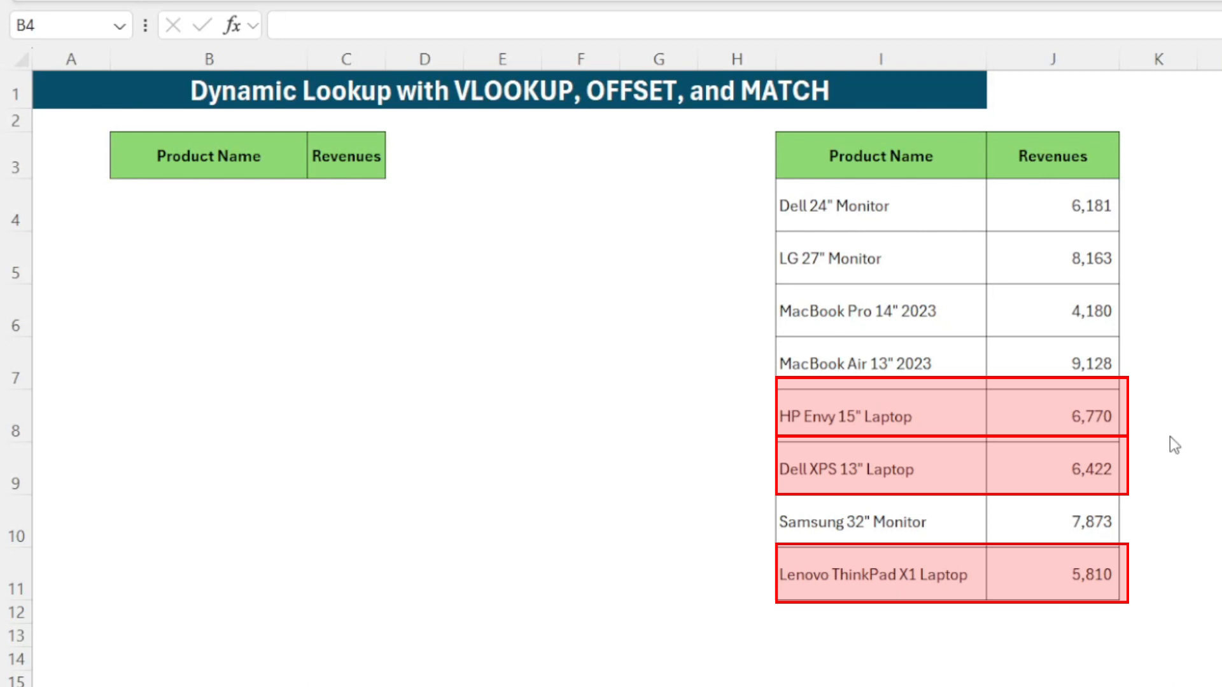
{"action": "left_click", "coordinate": [178, 194]}
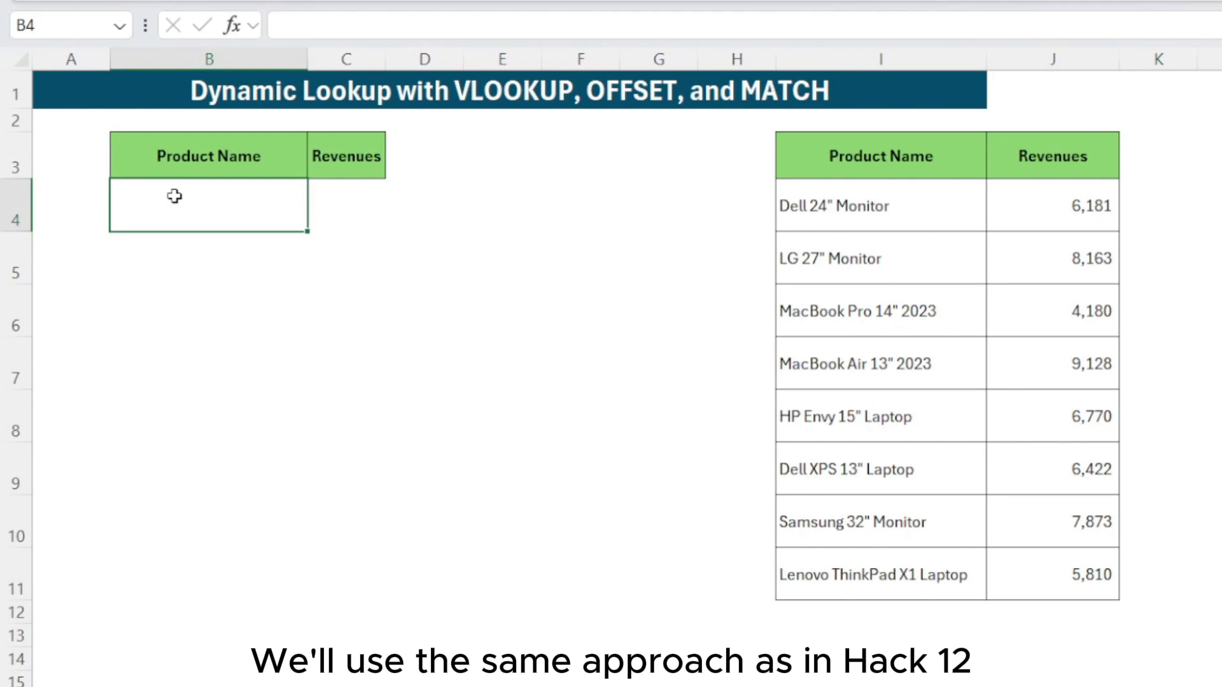
{"action": "type", "text": "=vlookup"}
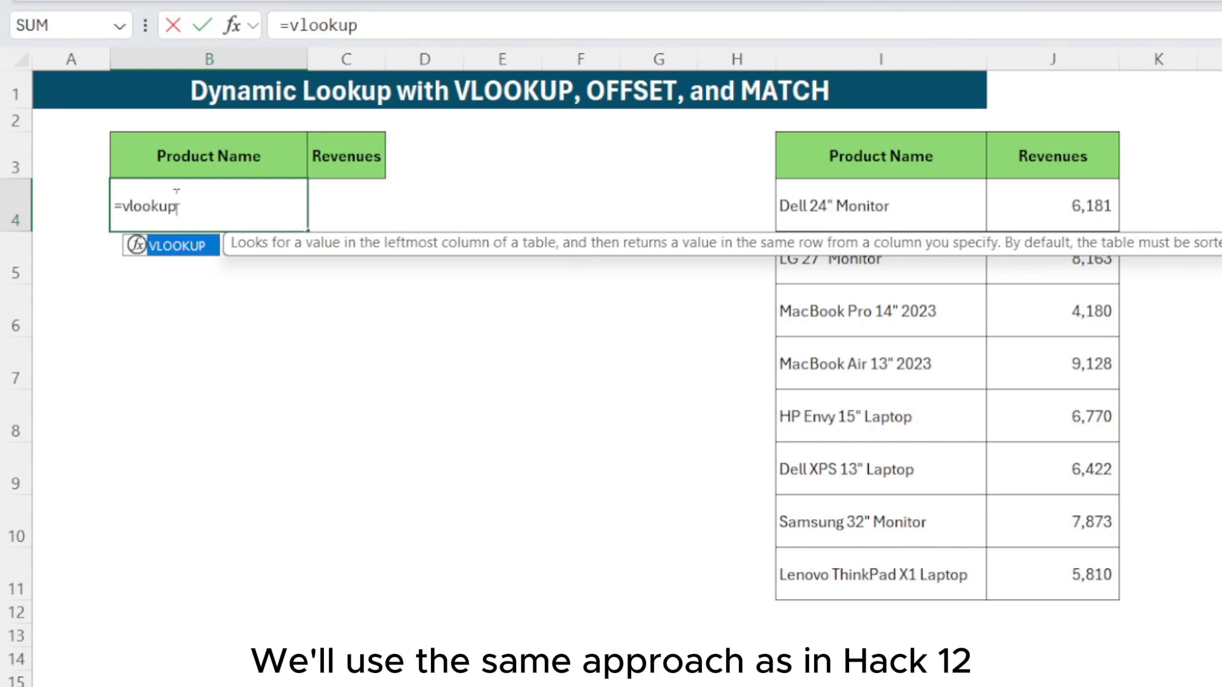
{"action": "type", "text": "("}
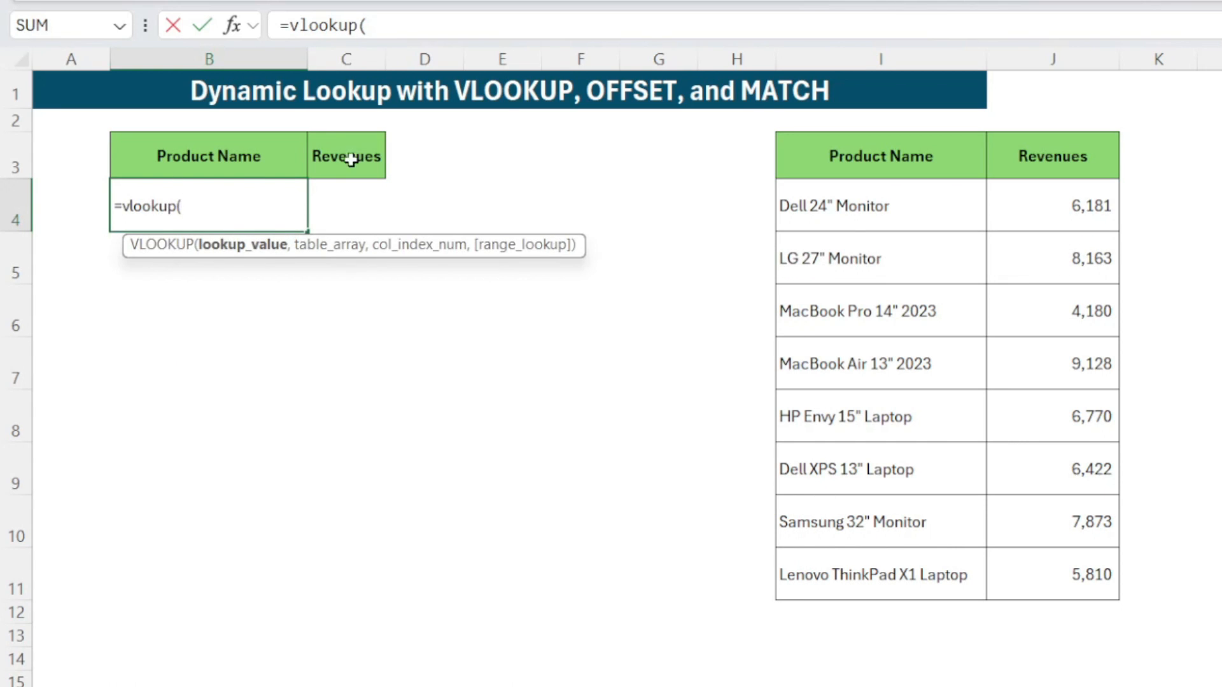
{"action": "left_click", "coordinate": [402, 23]}
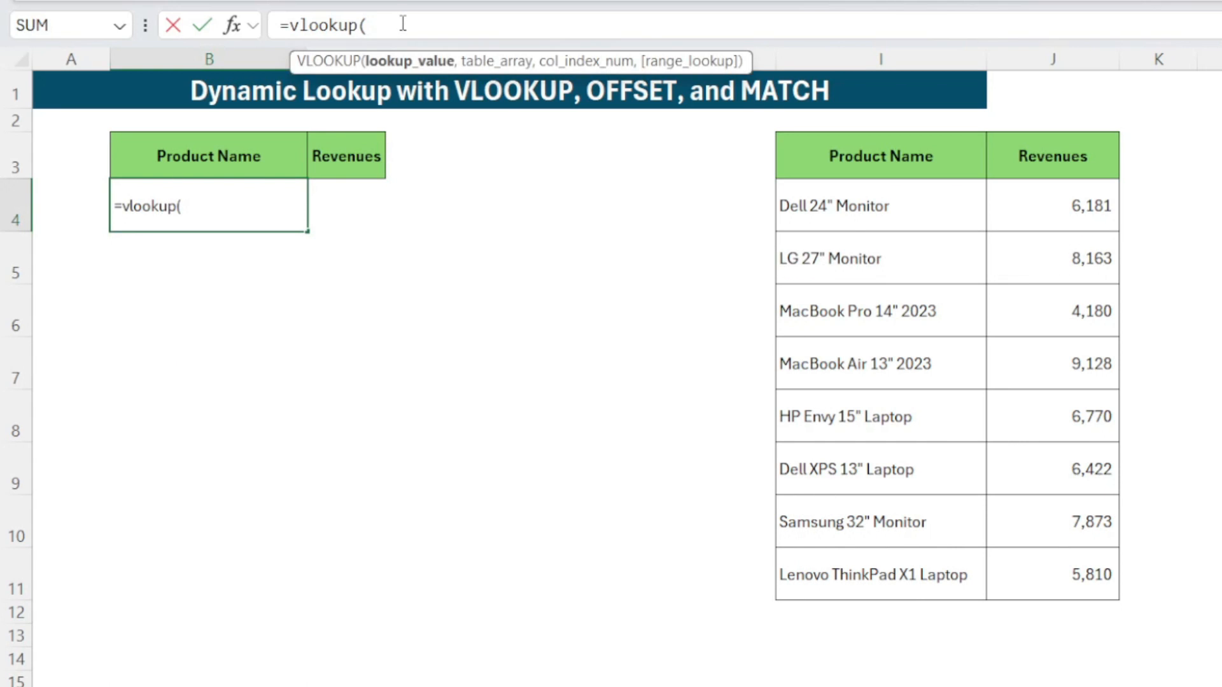
{"action": "type", "text": "*L"}
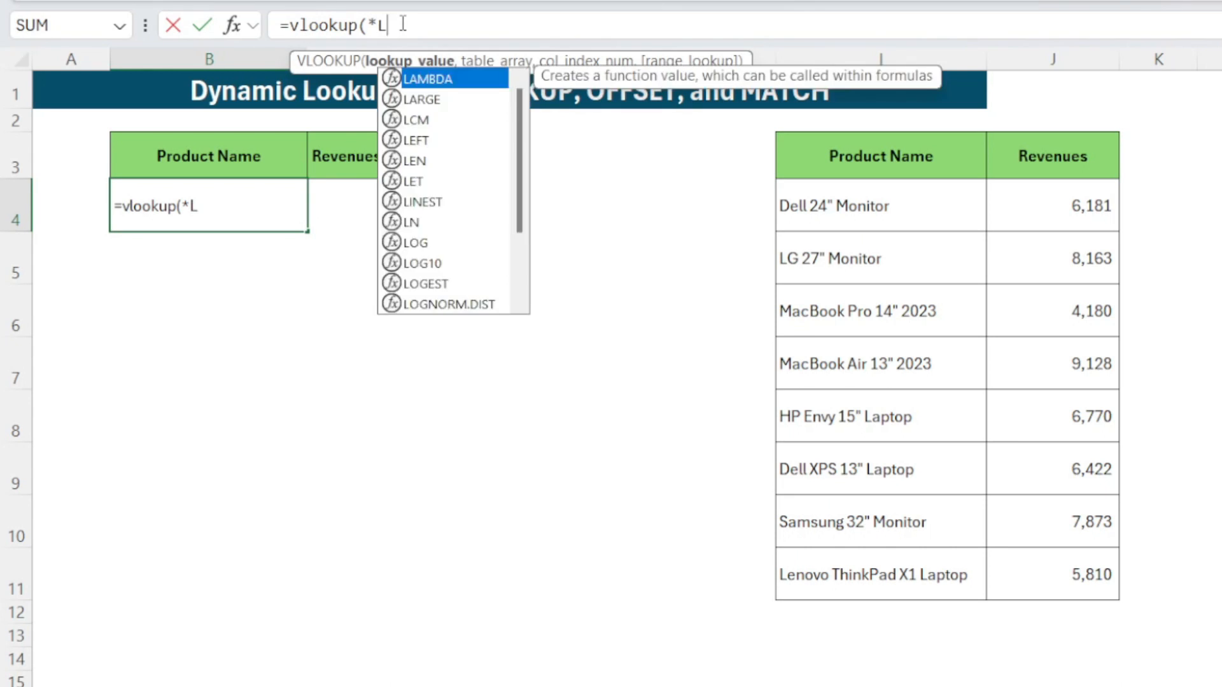
{"action": "type", "text": "aptop"}
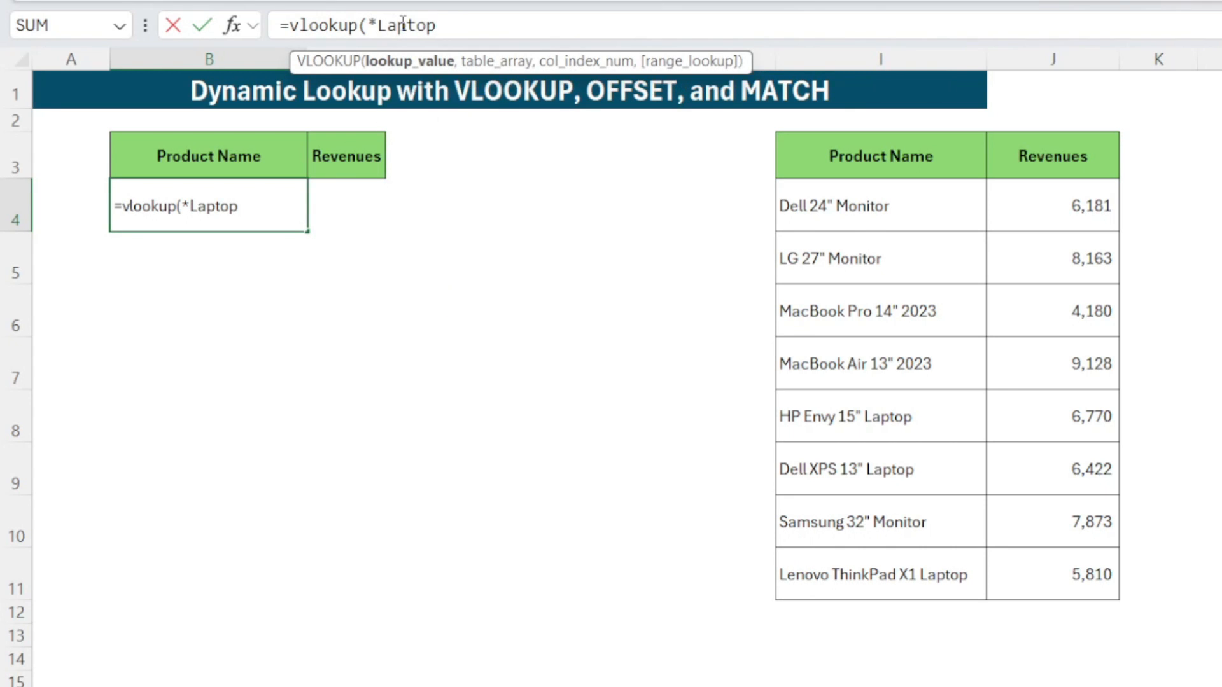
{"action": "type", "text": ","}
{"action": "key", "text": "BackSpace"}
{"action": "type", "text": "\""}
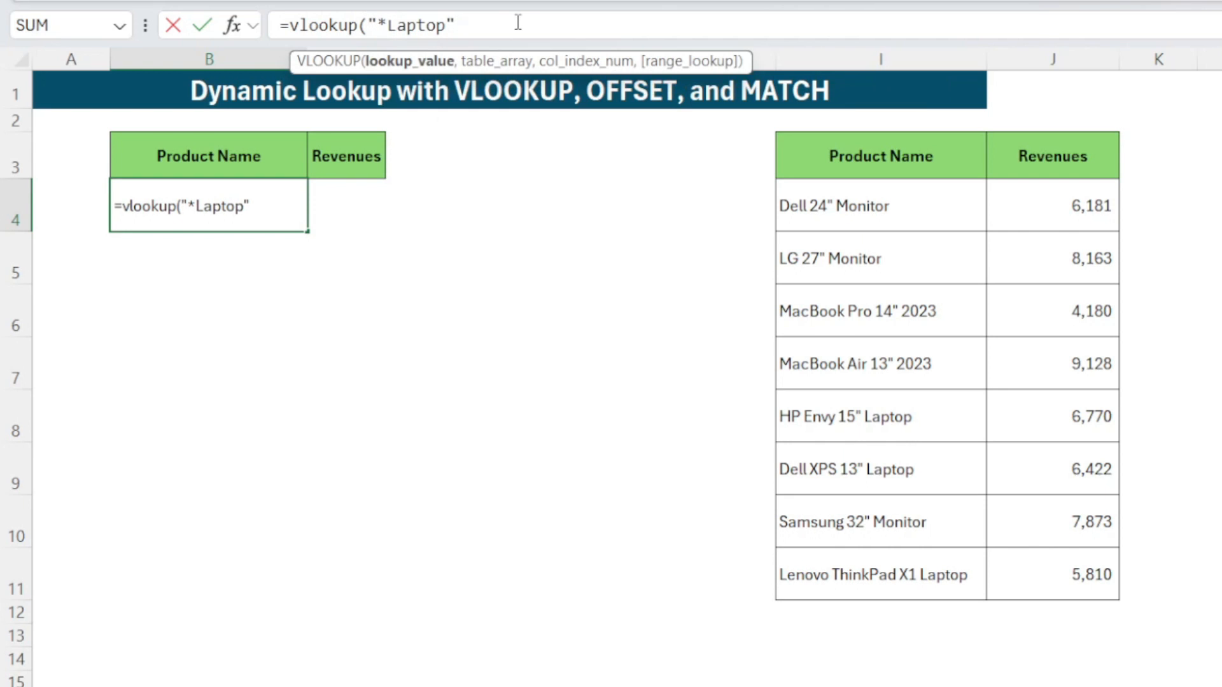
{"action": "type", "text": ","}
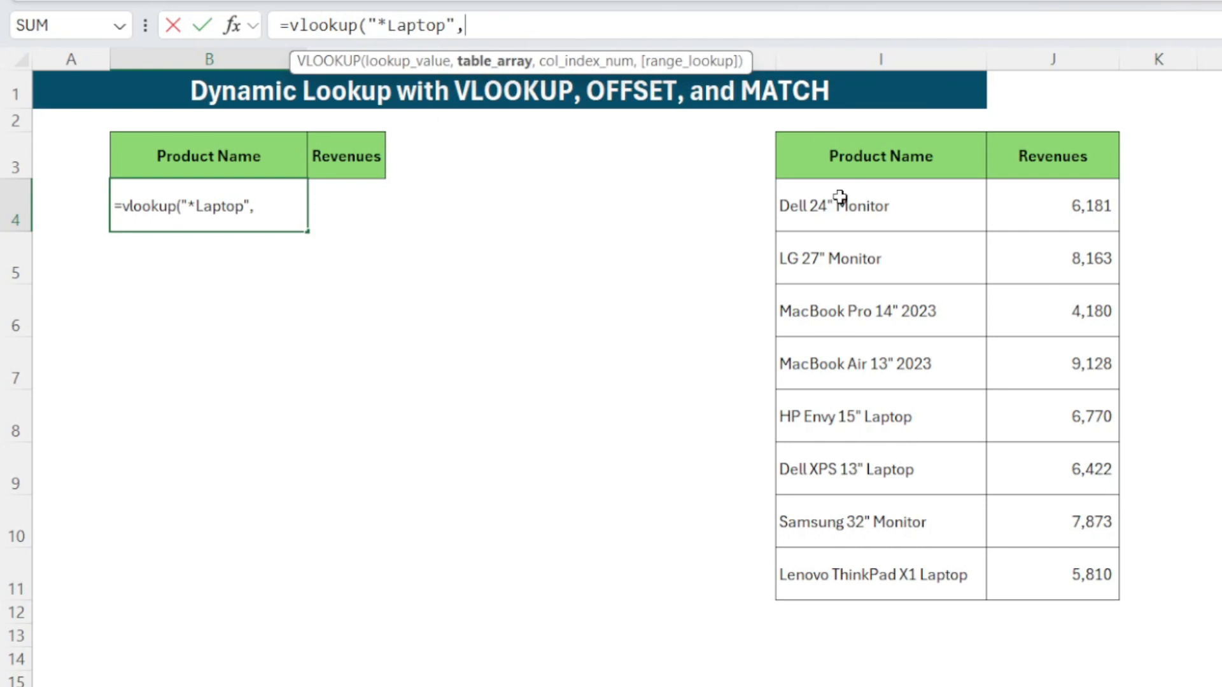
Complete the B4 formula with the absolute table array $I$4:$I$11, column index 1 and range lookup 0.
{"action": "left_click_drag", "start_coordinate": [840, 201], "coordinate": [913, 549]}
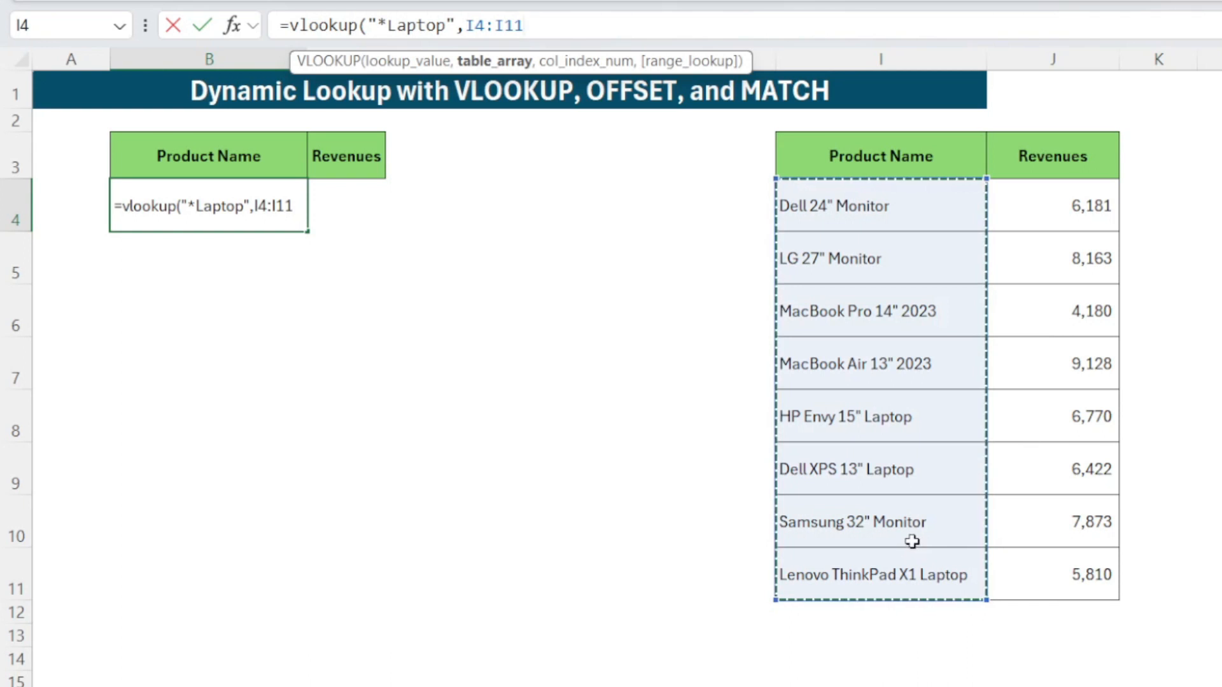
{"action": "key", "text": "F4"}
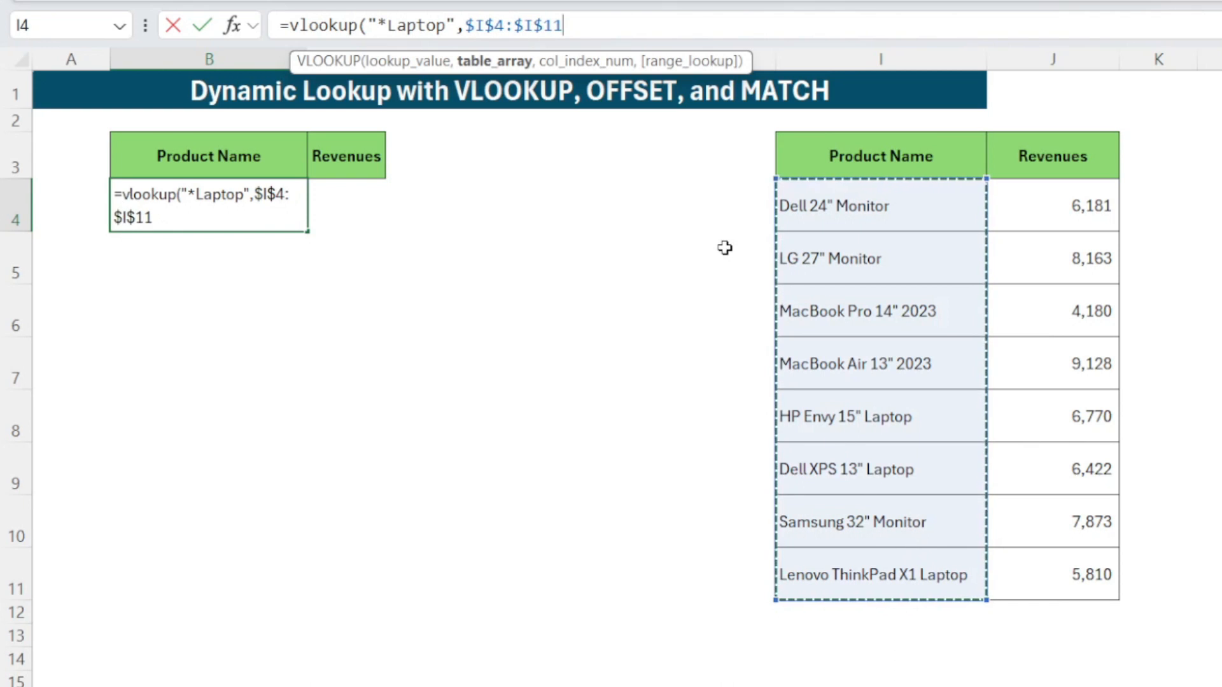
{"action": "type", "text": ", "}
{"action": "type", "text": ",0)"}
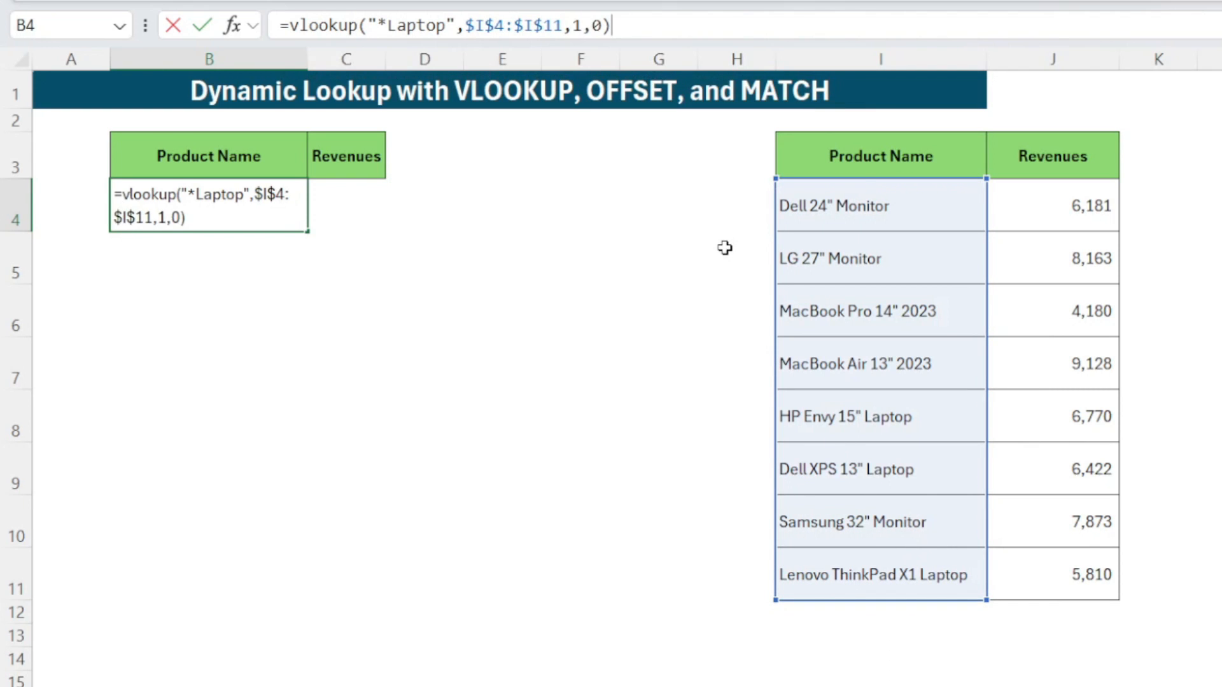
{"action": "key", "text": "Return"}
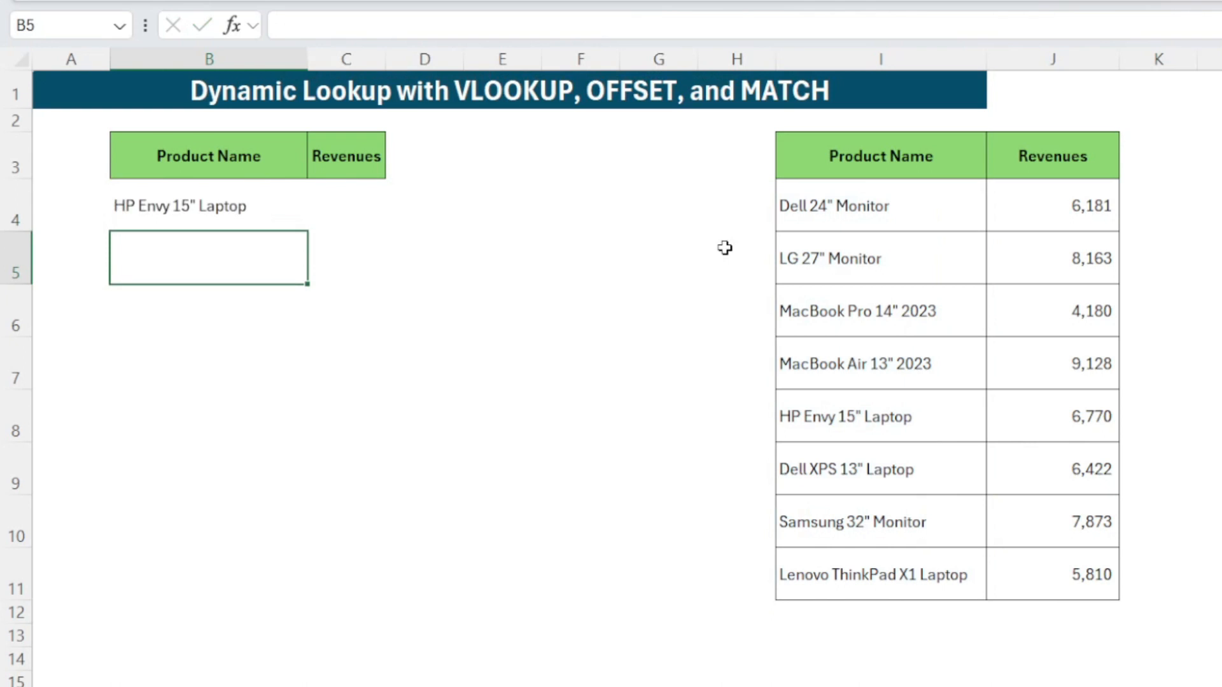
{"action": "left_click", "coordinate": [218, 200]}
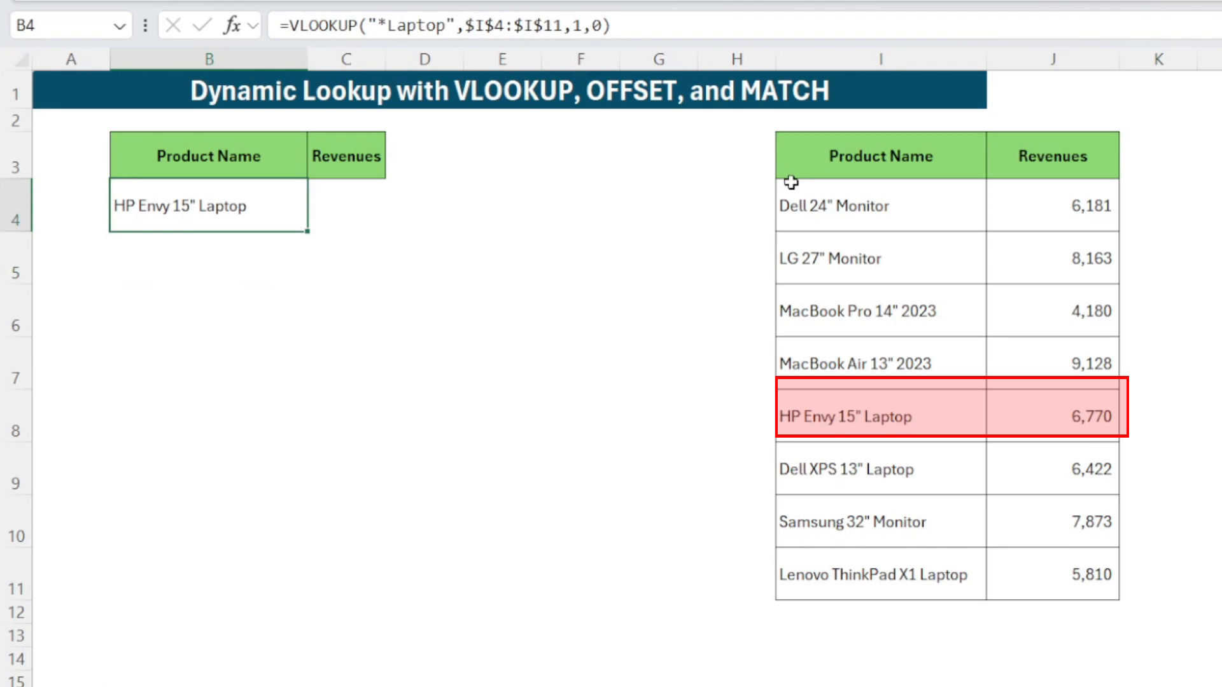
Enter a MATCH formula in B5 with lookup value B4, absolute lookup array $I$4:$I$11 and match type 0.
{"action": "left_click", "coordinate": [183, 255]}
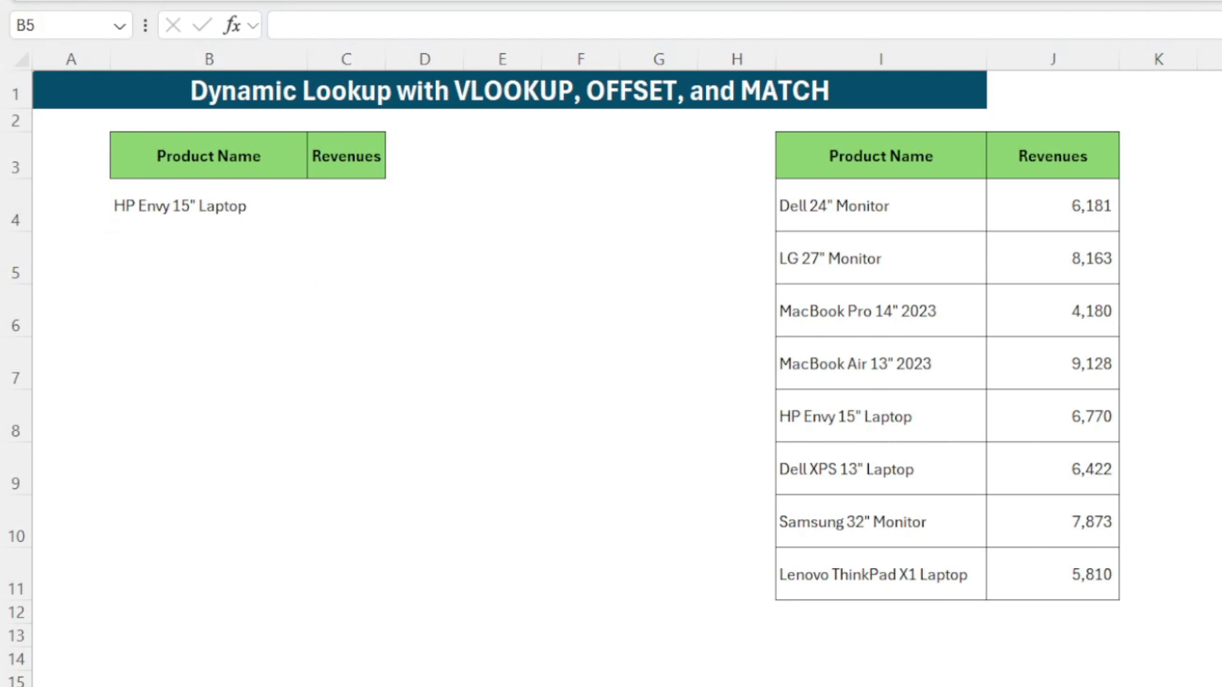
{"action": "left_click", "coordinate": [183, 262]}
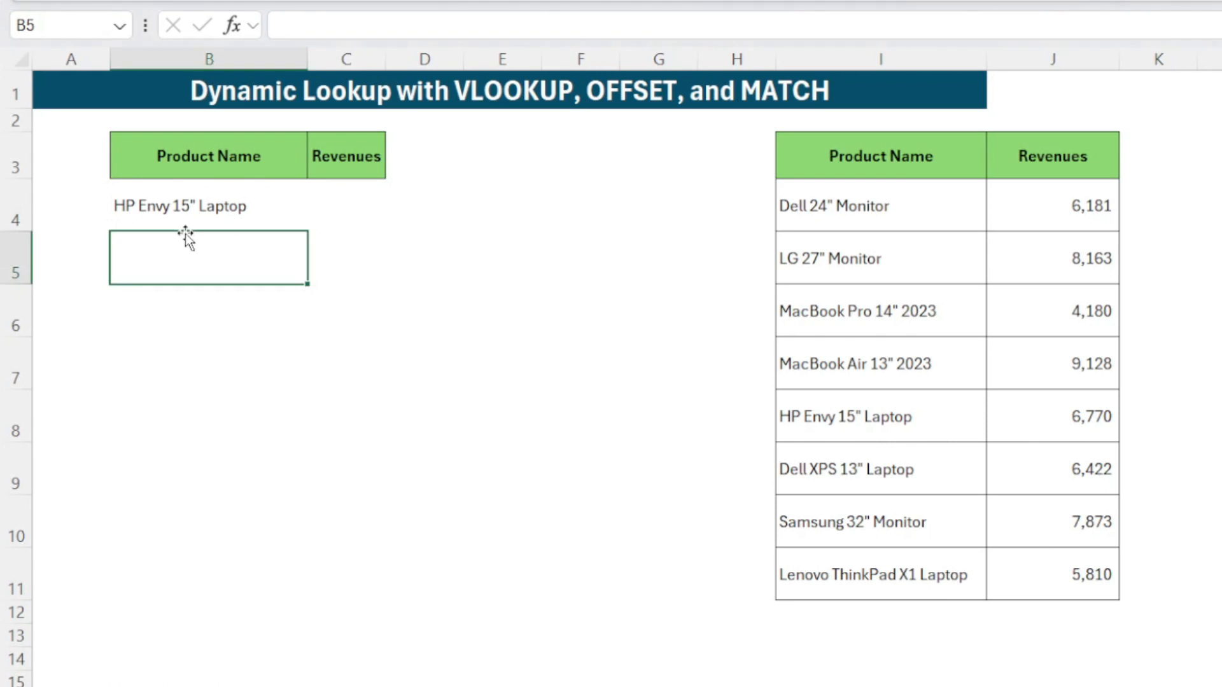
{"action": "type", "text": "=match("}
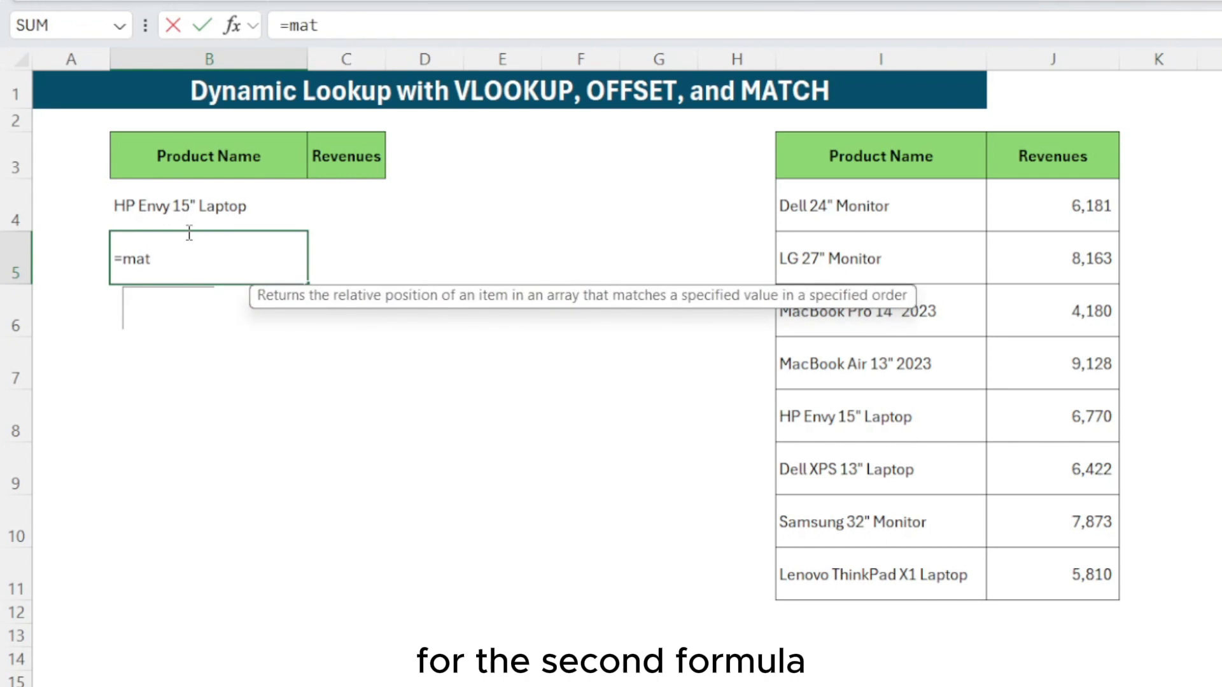
{"action": "left_click", "coordinate": [231, 215]}
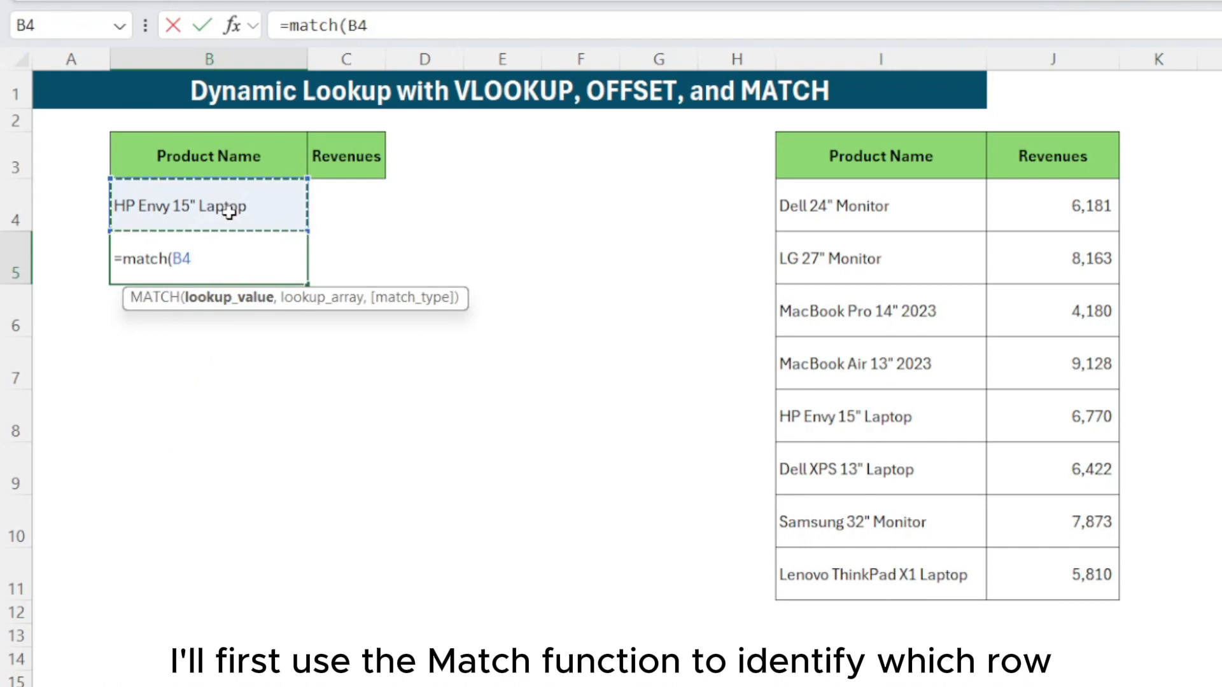
{"action": "type", "text": ","}
{"action": "left_click", "coordinate": [933, 209]}
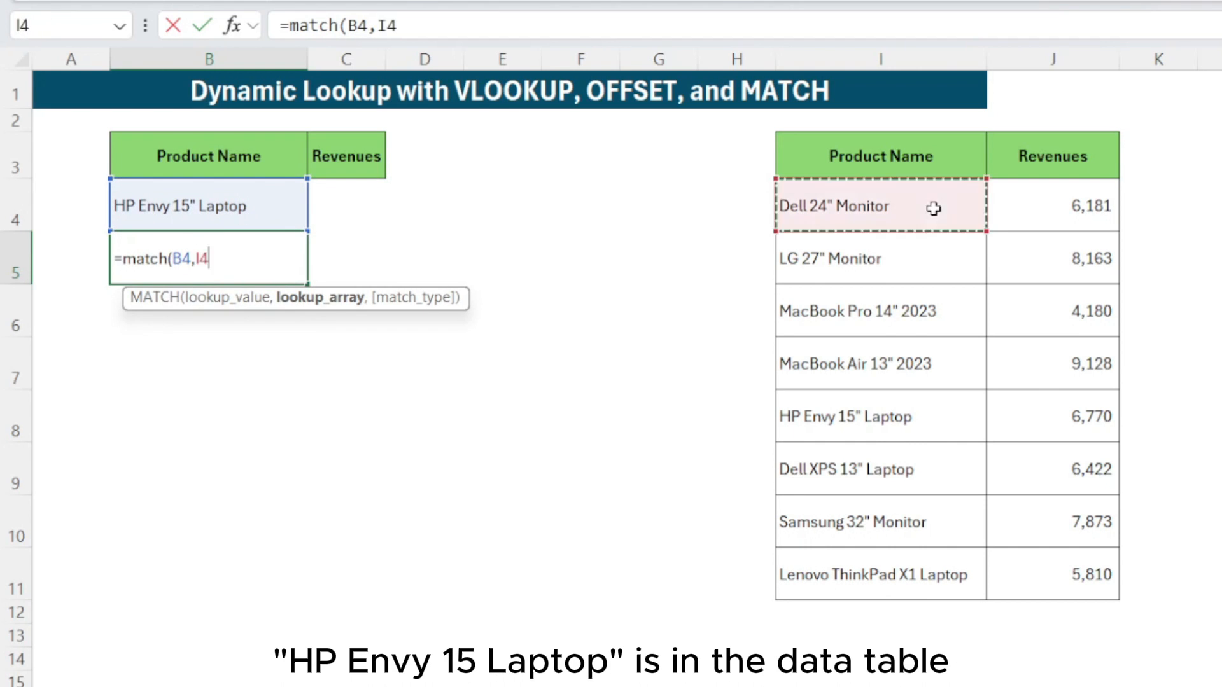
{"action": "left_click_drag", "start_coordinate": [932, 208], "coordinate": [933, 550]}
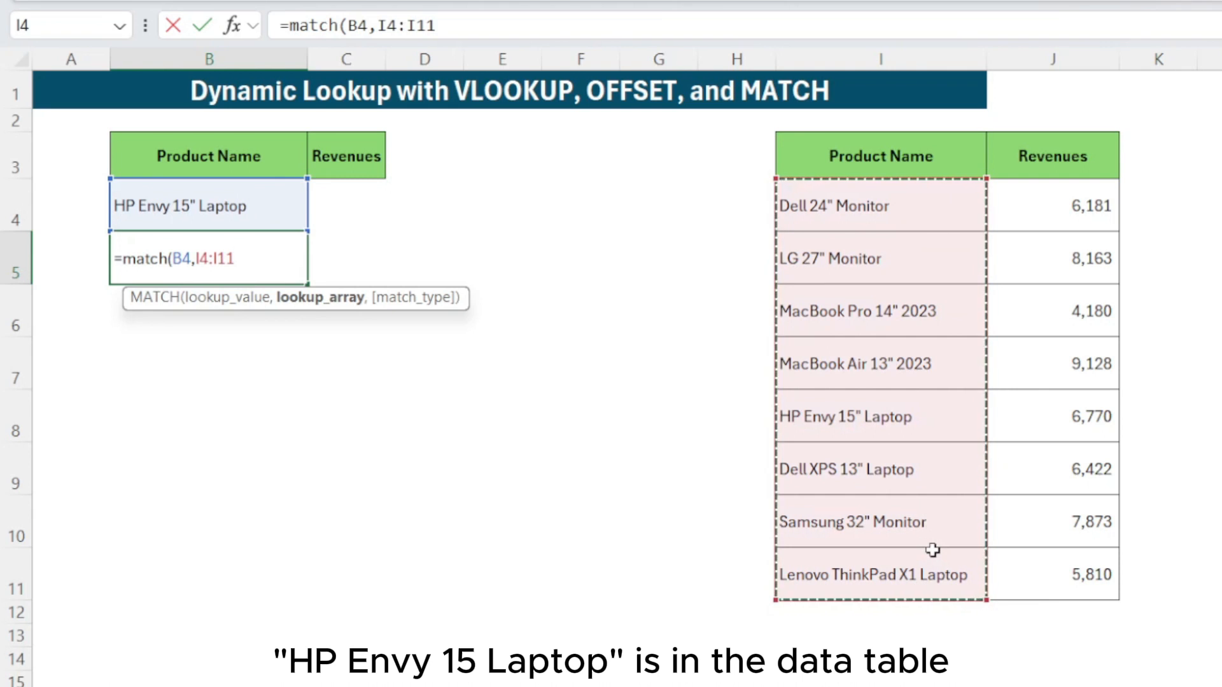
{"action": "key", "text": "F4"}
{"action": "type", "text": ","}
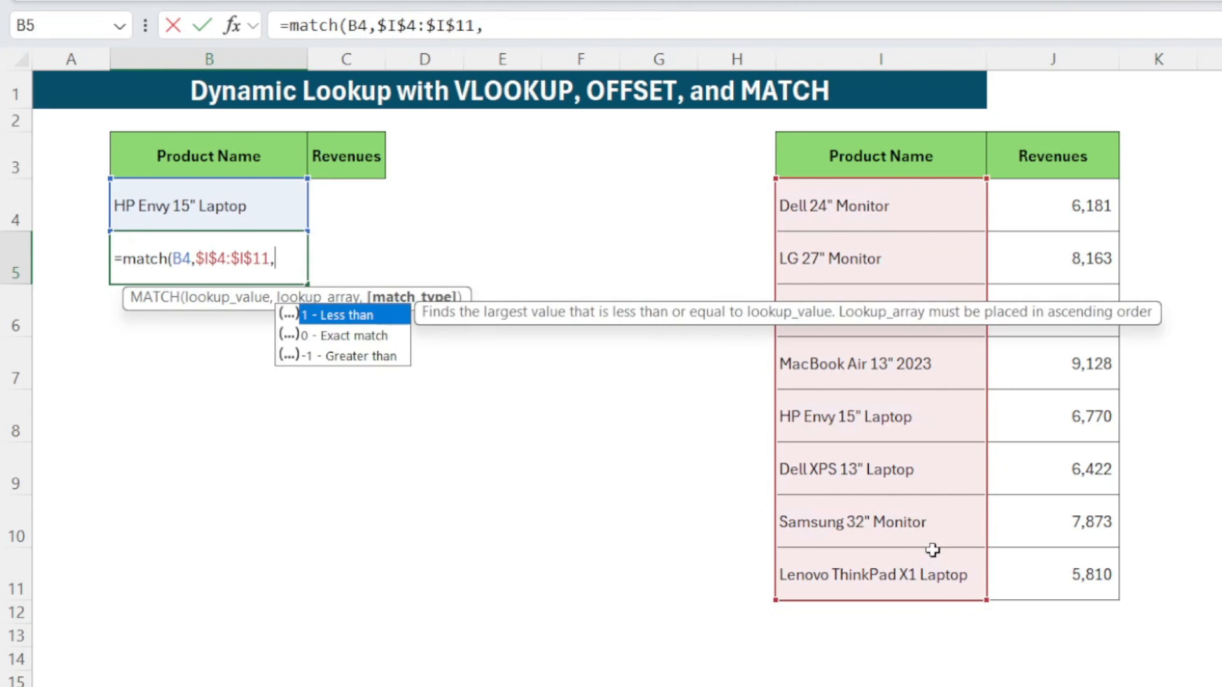
{"action": "type", "text": "0)"}
{"action": "key", "text": "Return"}
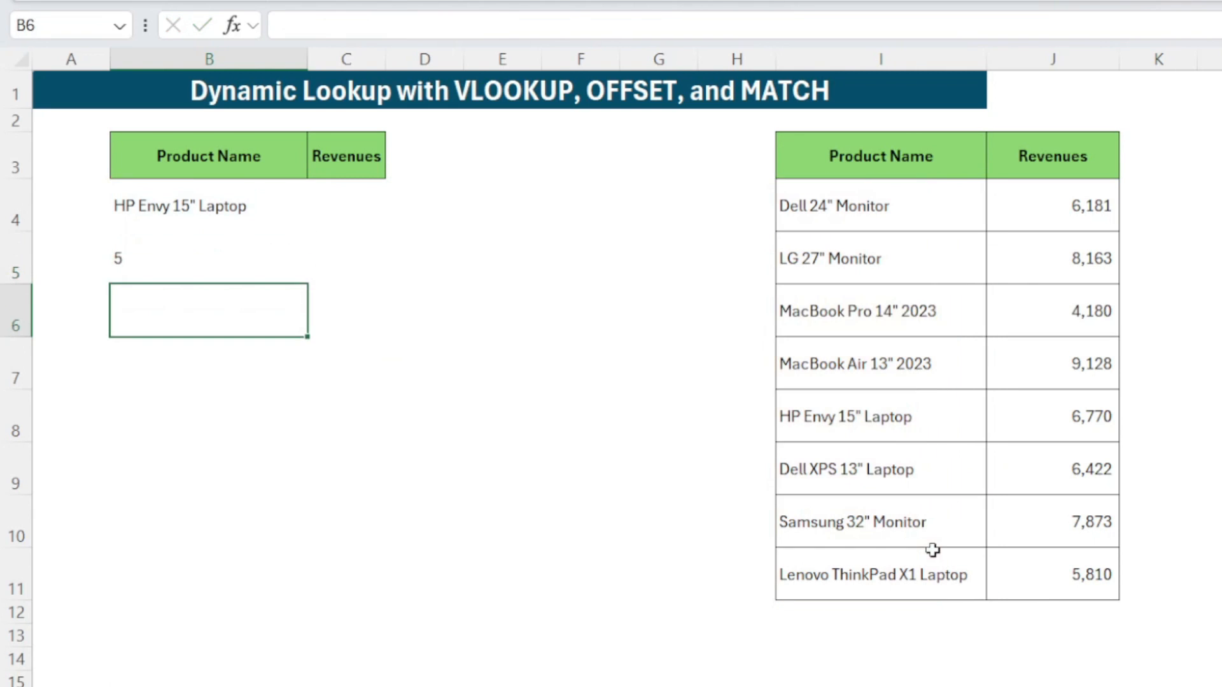
Wrap the MATCH formula in B5 in an OFFSET with the absolute reference $I$4:$I$11 and a column offset of 0.
{"action": "key", "text": "Up"}
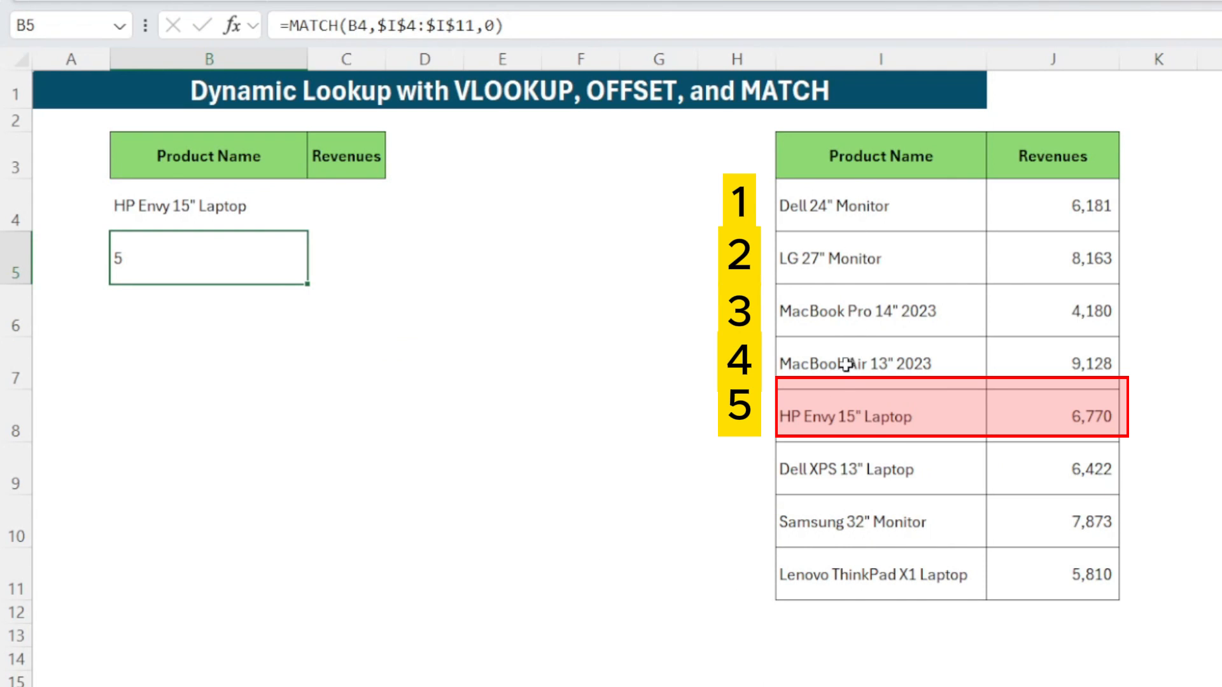
{"action": "left_click", "coordinate": [297, 27]}
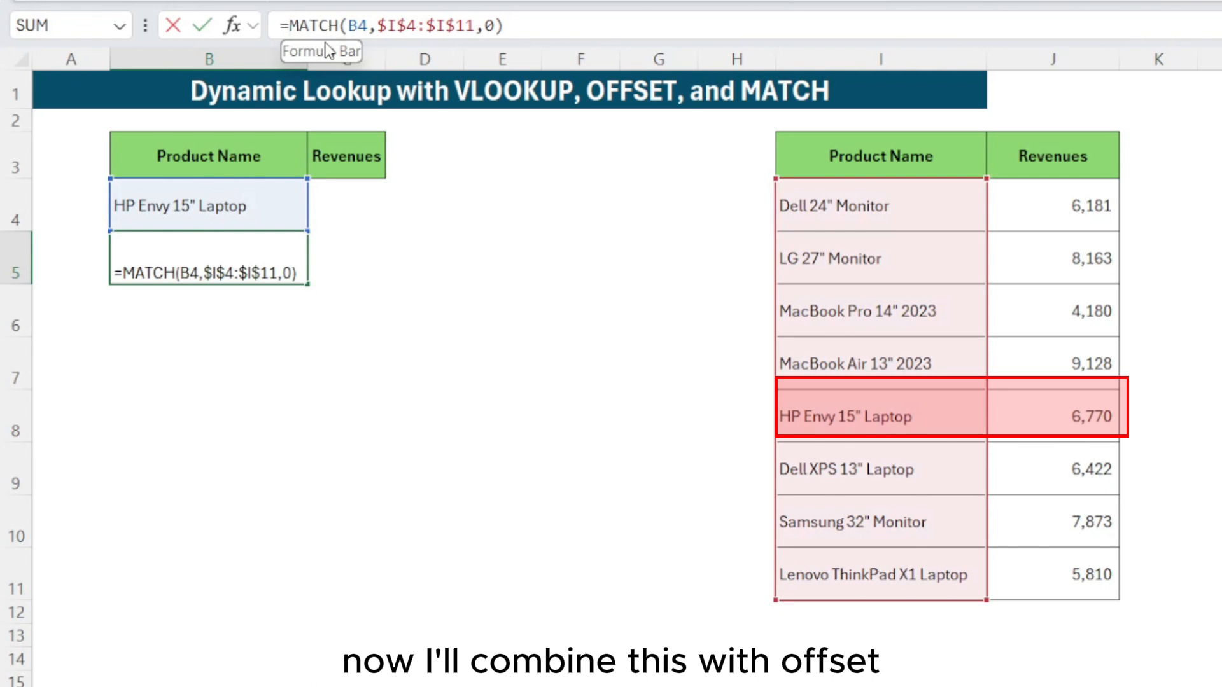
{"action": "type", "text": "off"}
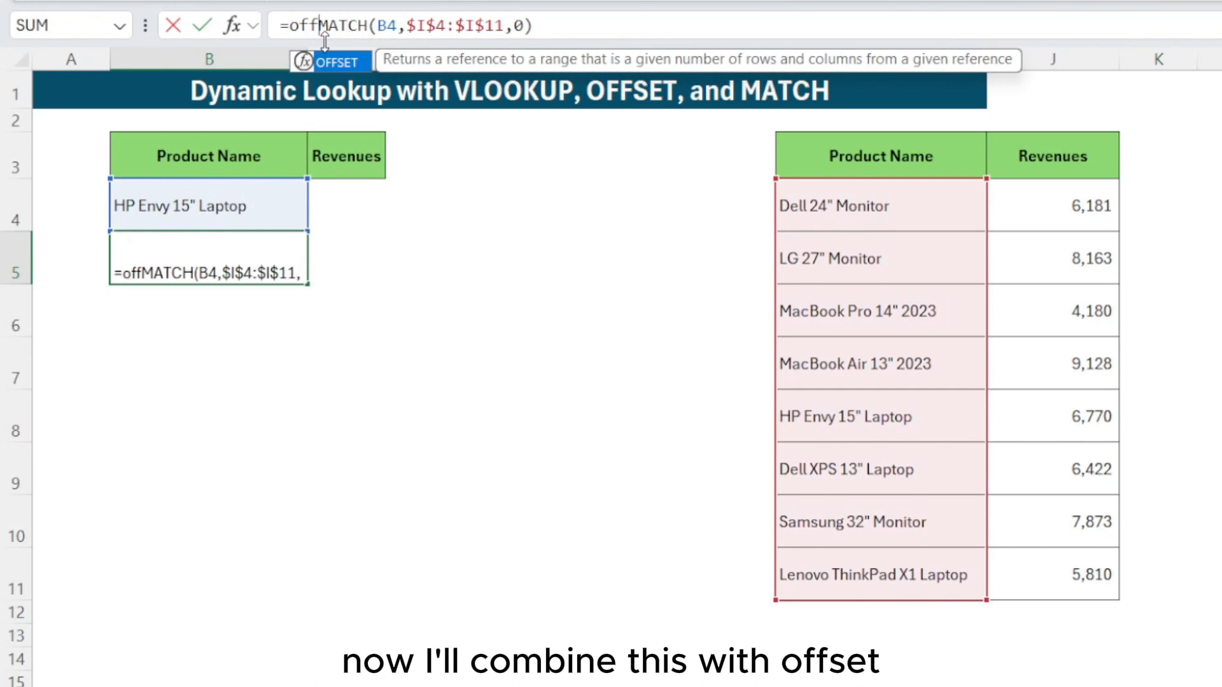
{"action": "type", "text": "set("}
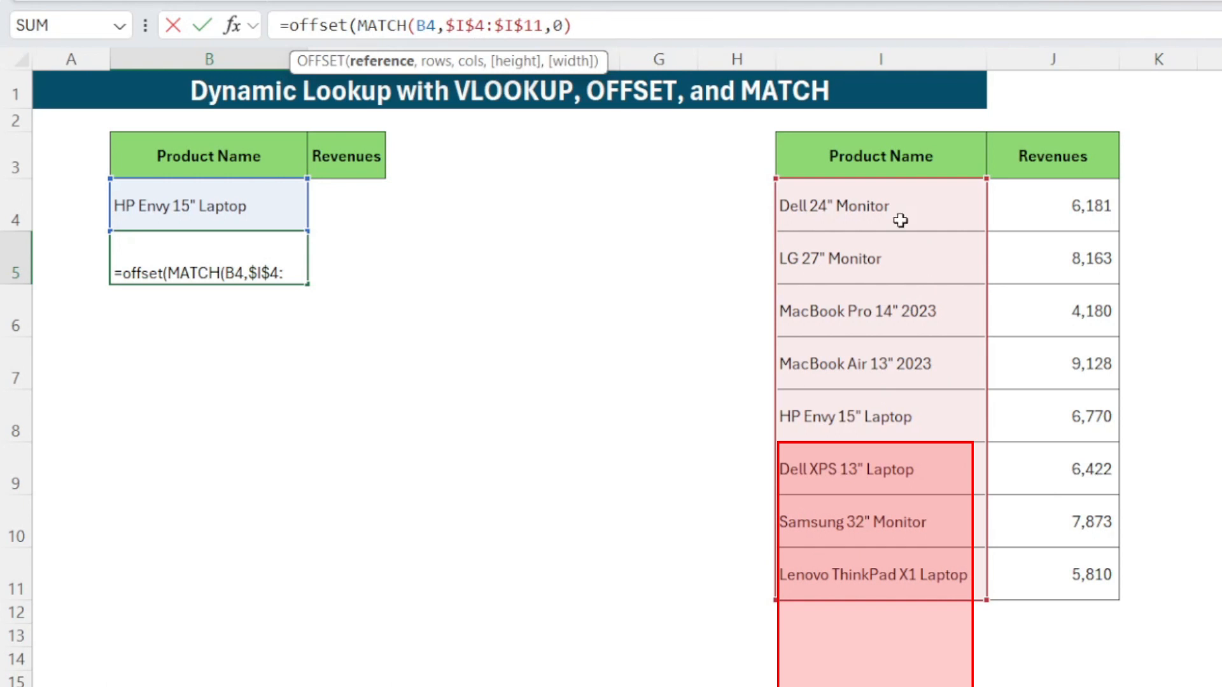
{"action": "left_click_drag", "start_coordinate": [885, 197], "coordinate": [872, 556]}
{"action": "key", "text": "F4"}
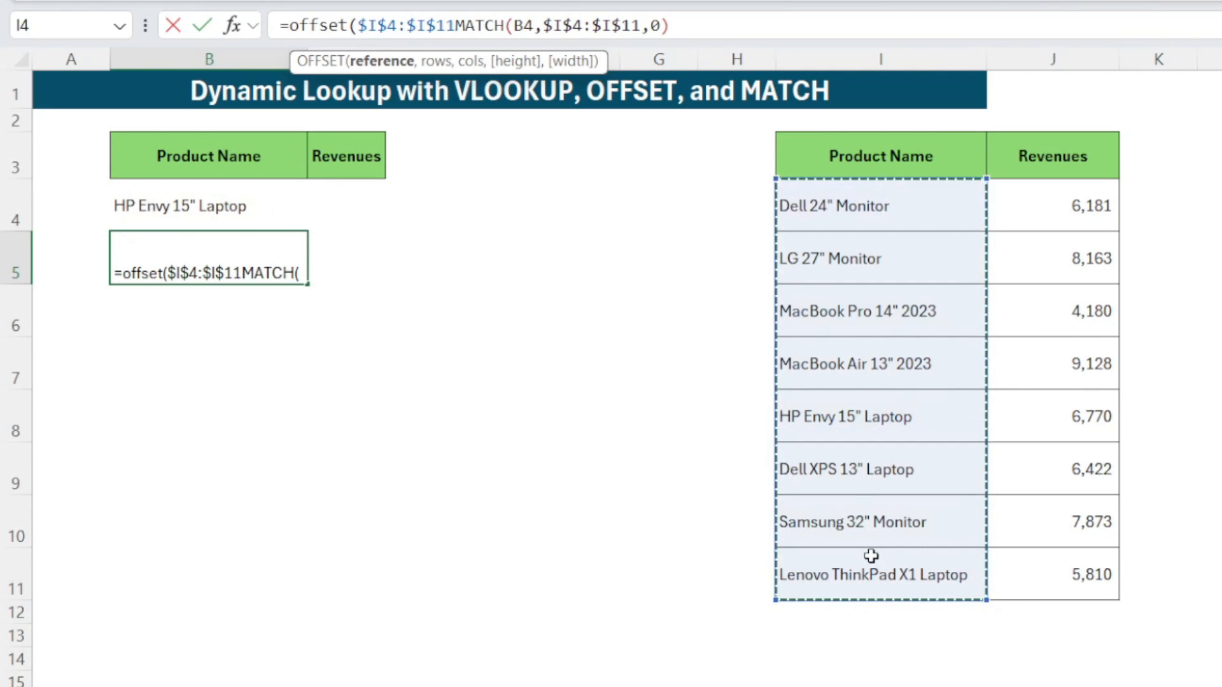
{"action": "type", "text": ",0)"}
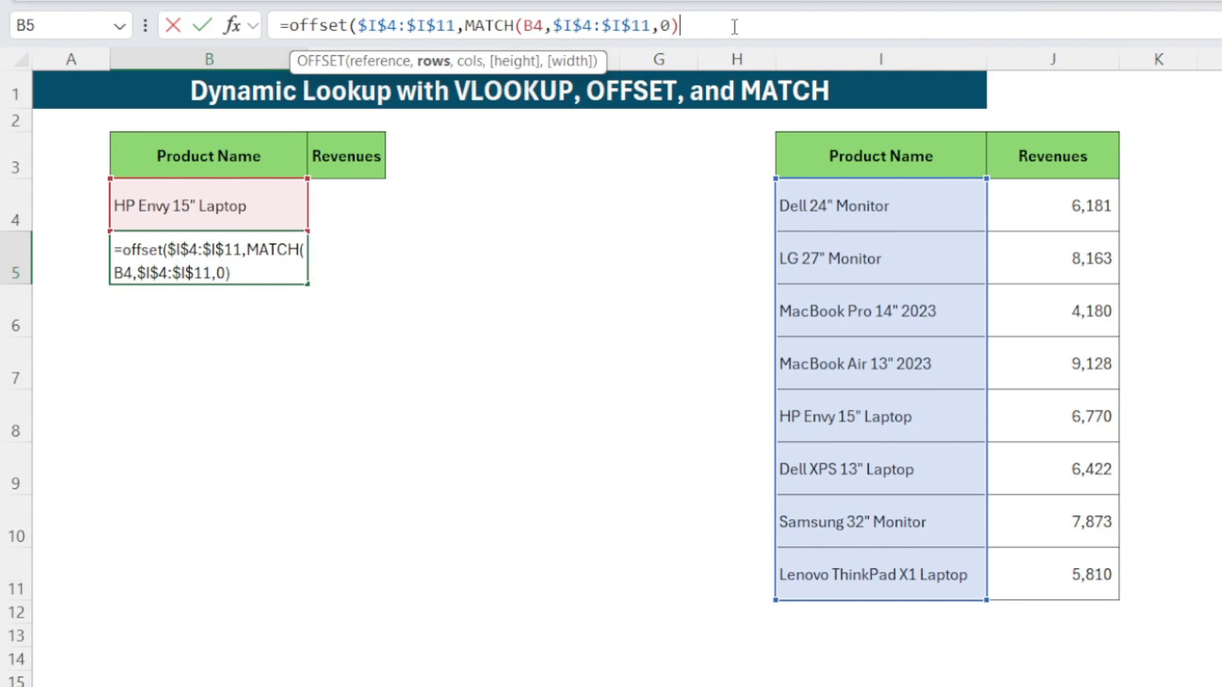
{"action": "type", "text": ",0"}
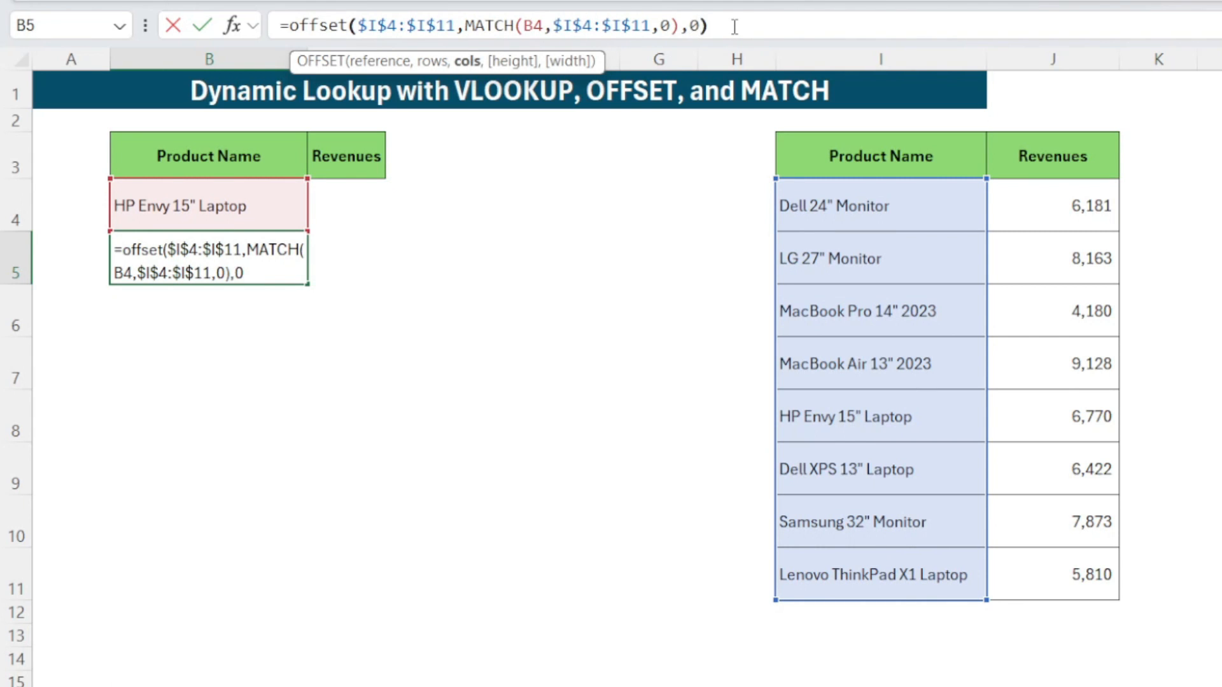
{"action": "type", "text": ")"}
{"action": "key", "text": "Return"}
{"action": "key", "text": "Up"}
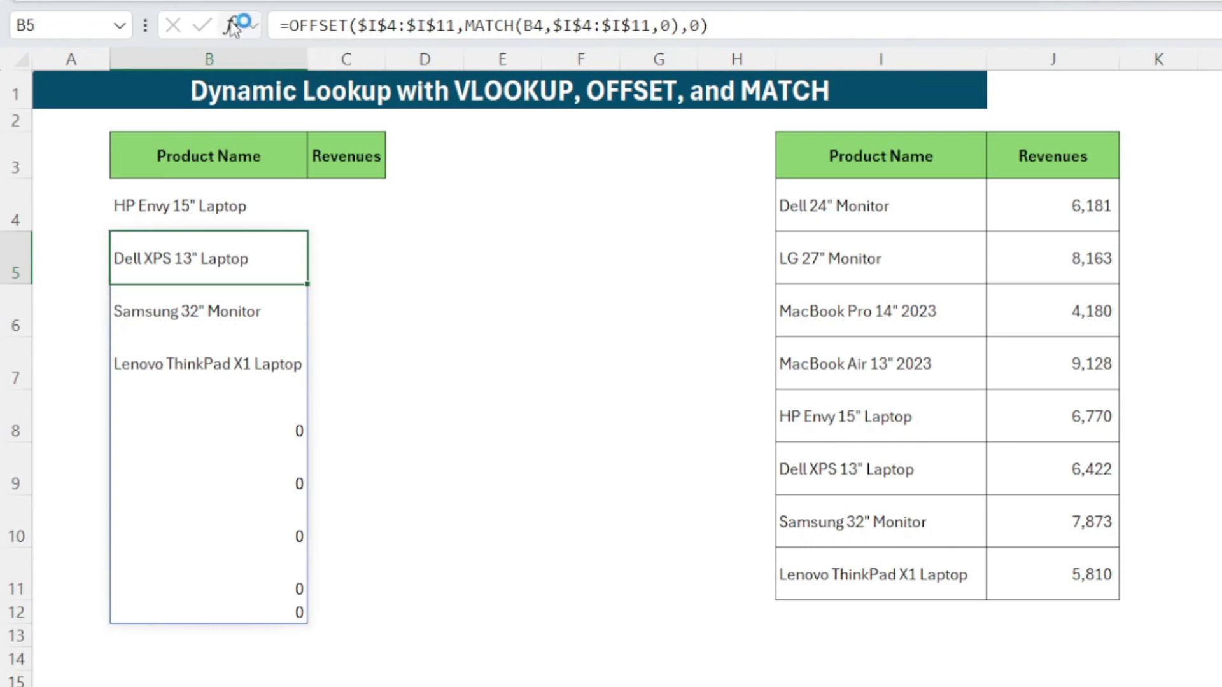
Nest the B5 OFFSET formula as the table array of a VLOOKUP for "*Laptop" with column index 1 and range lookup 0.
{"action": "left_click", "coordinate": [334, 29]}
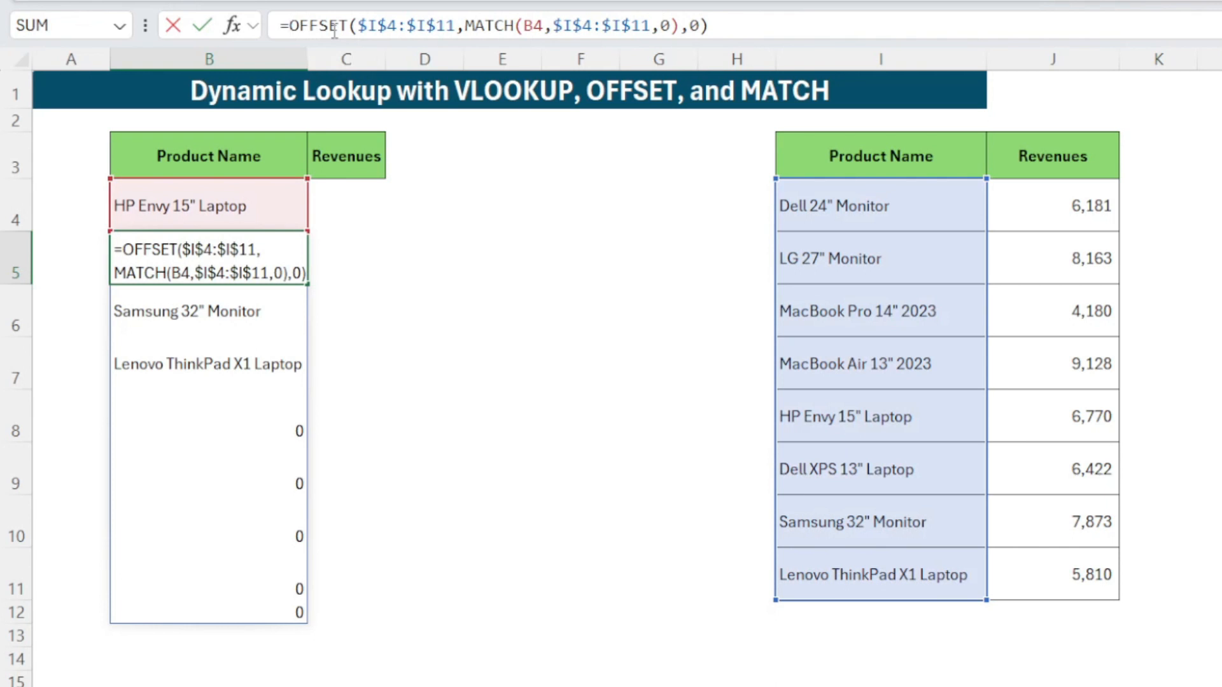
{"action": "type", "text": "vlookup("}
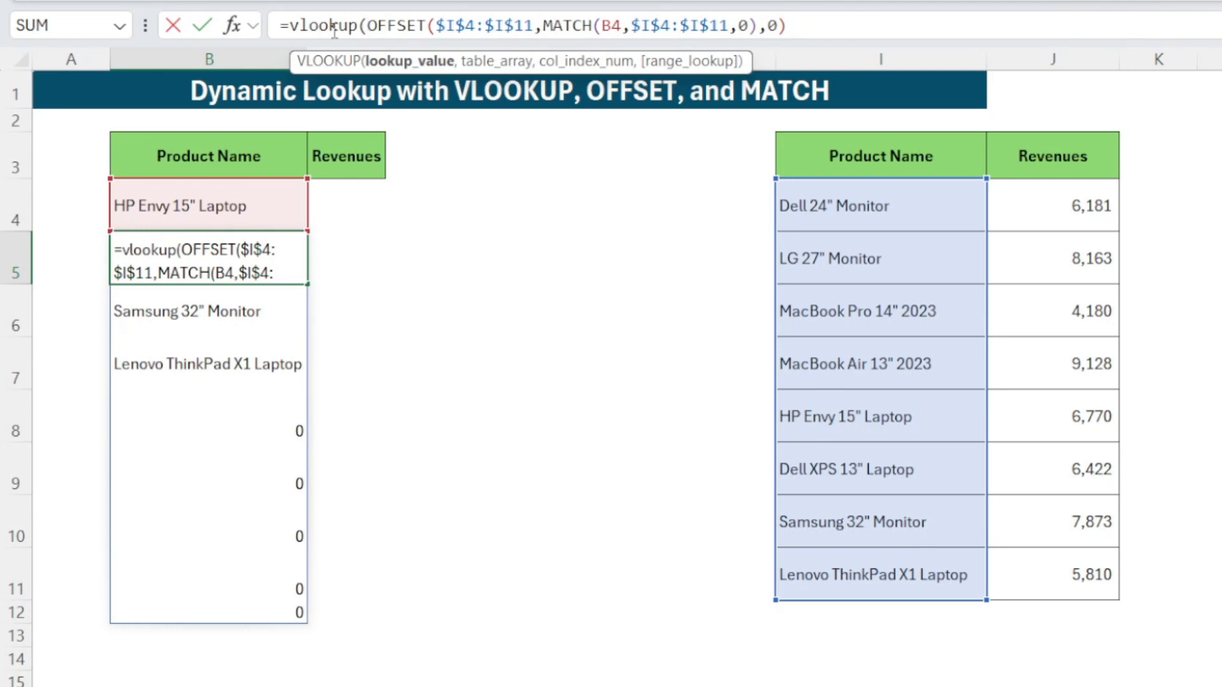
{"action": "type", "text": "\""}
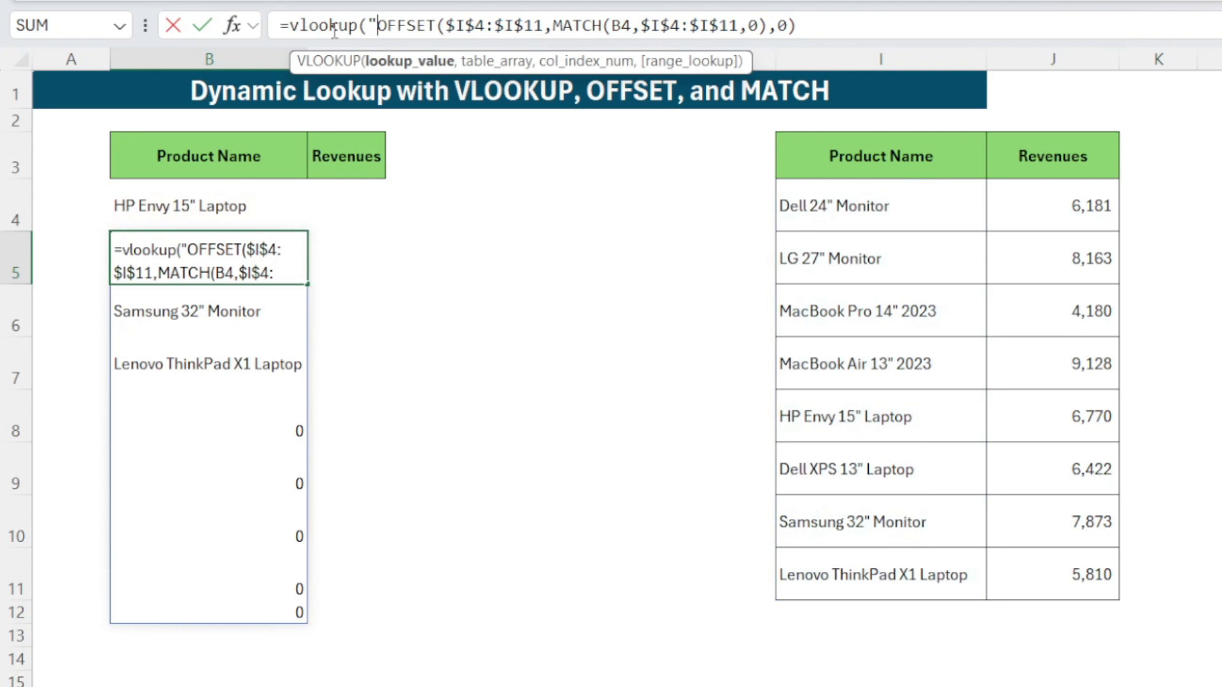
{"action": "type", "text": "*Laptop"}
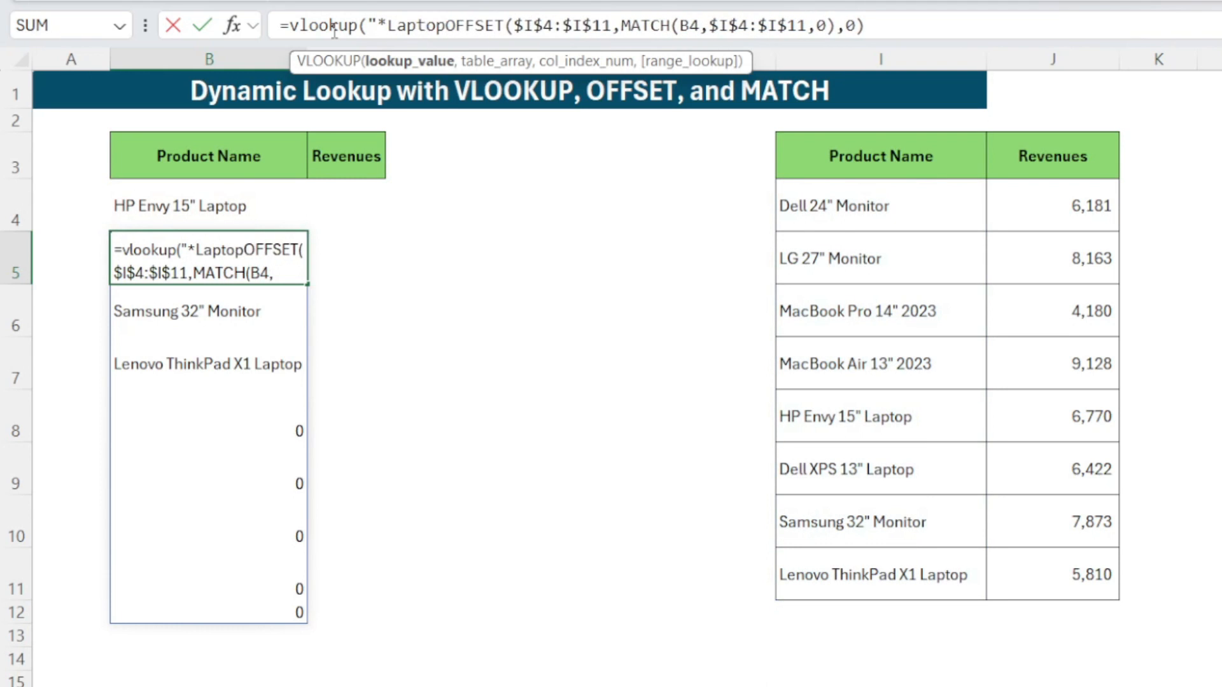
{"action": "type", "text": "\","}
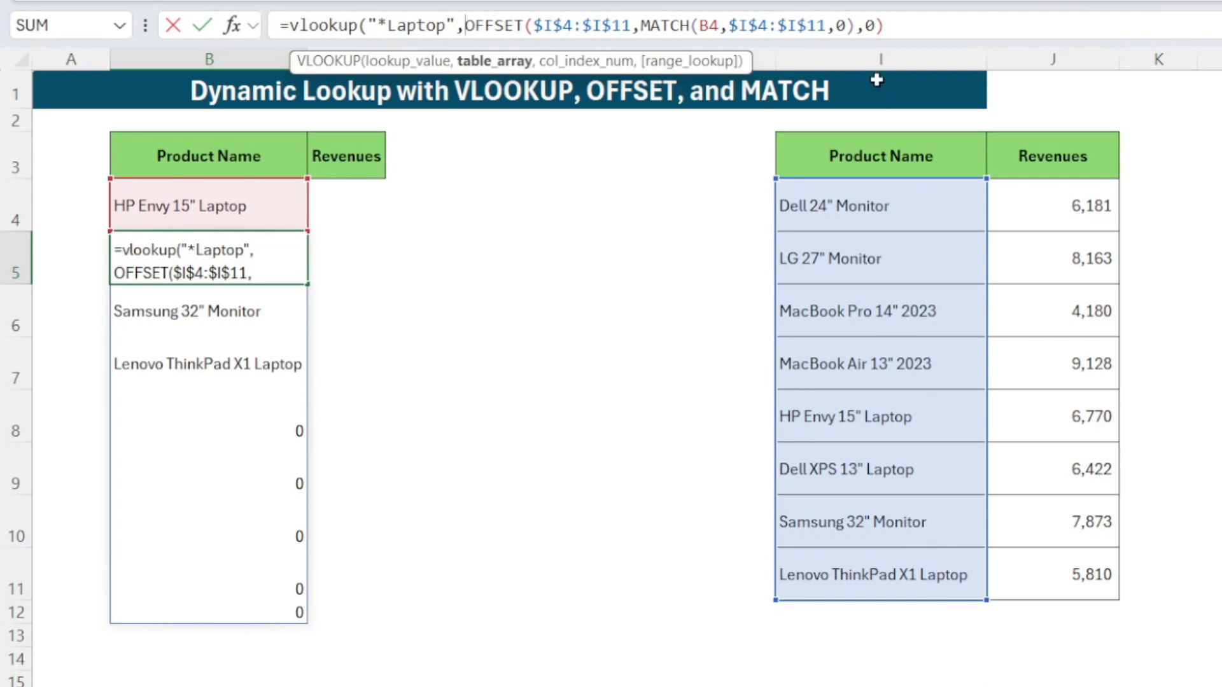
{"action": "left_click", "coordinate": [920, 35]}
{"action": "type", "text": ",1,0)"}
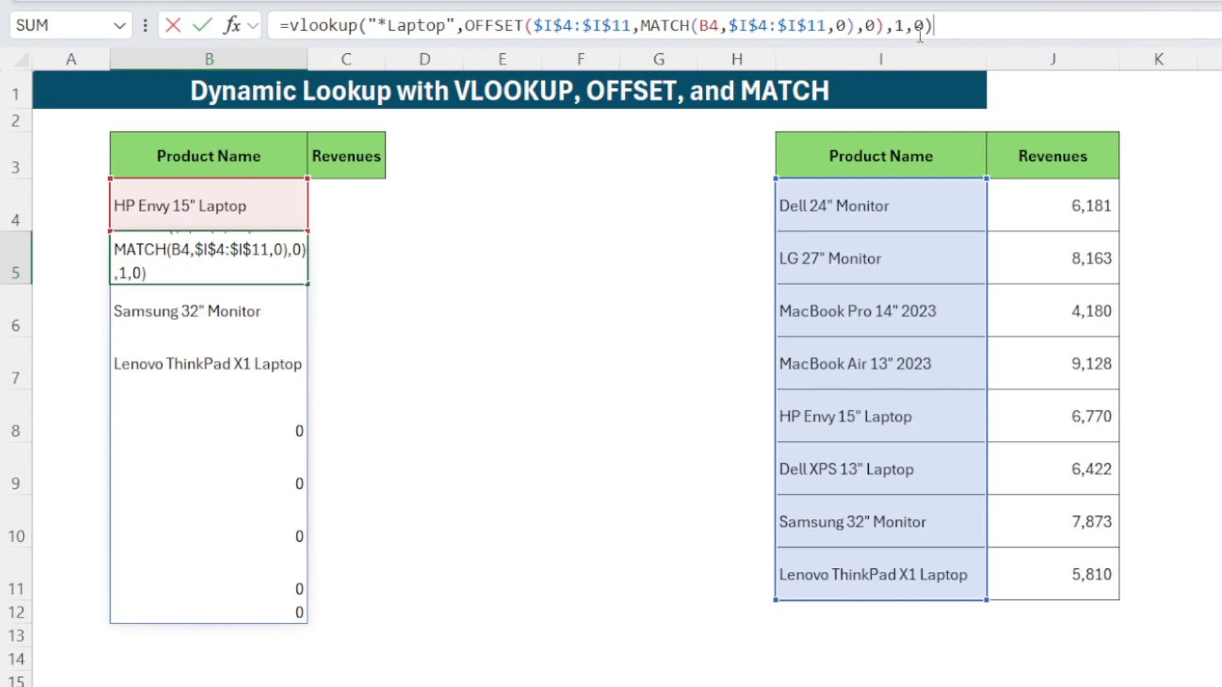
{"action": "key", "text": "Return"}
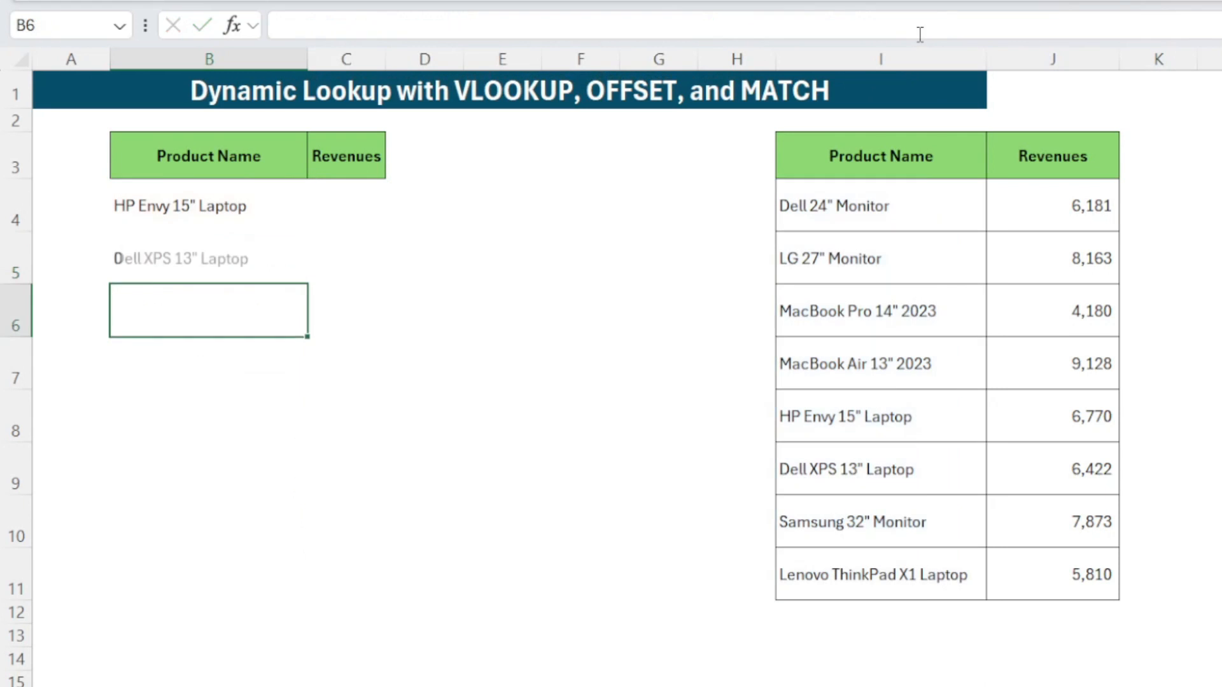
Fill the B5 formula down through B7 and clear the surplus entry in B7.
{"action": "left_click", "coordinate": [204, 257]}
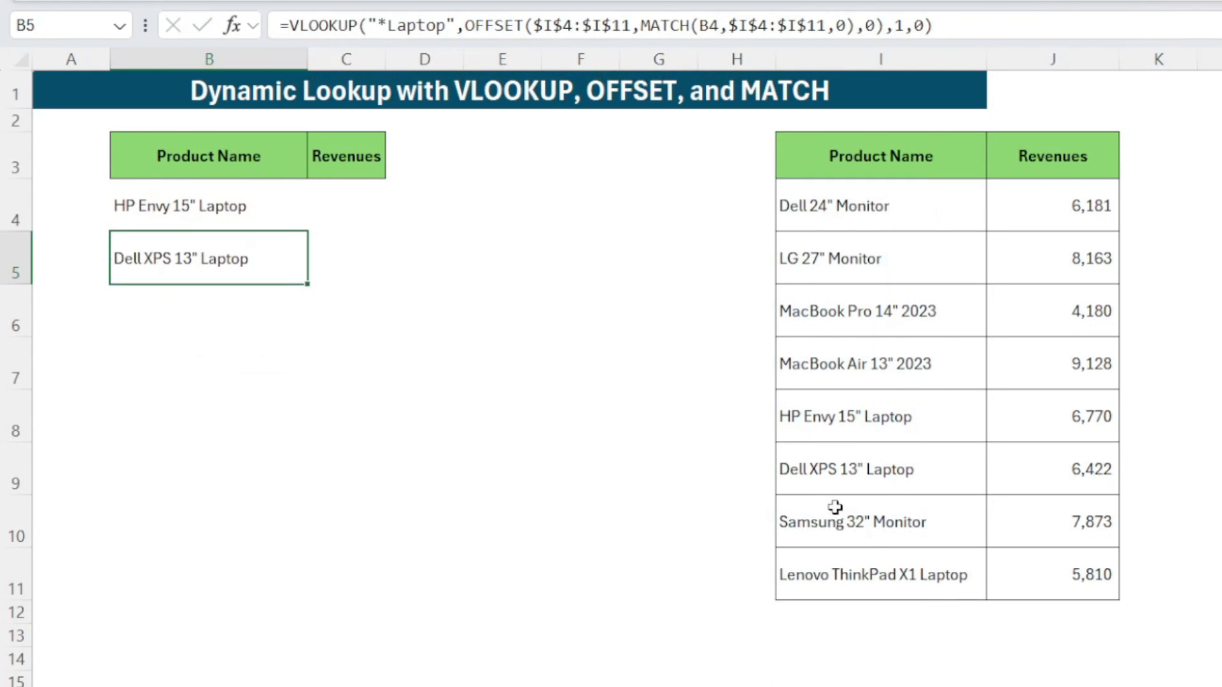
{"action": "left_click_drag", "start_coordinate": [312, 284], "coordinate": [303, 384]}
{"action": "left_click", "coordinate": [221, 313]}
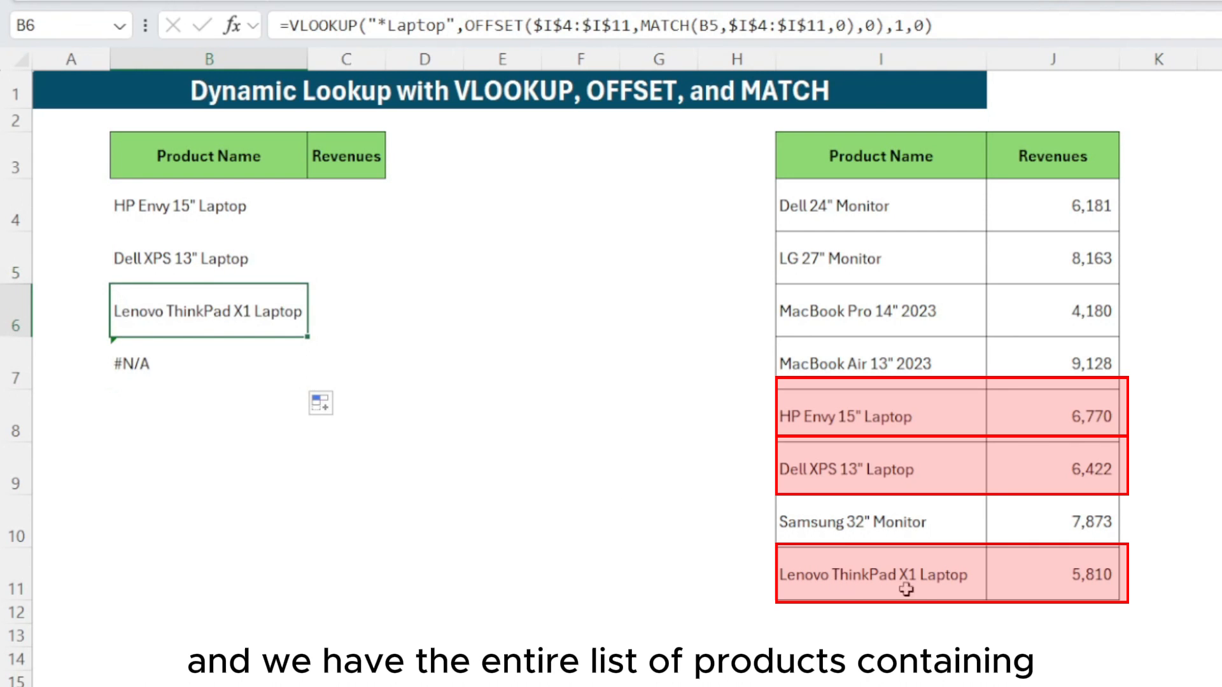
{"action": "left_click", "coordinate": [204, 382]}
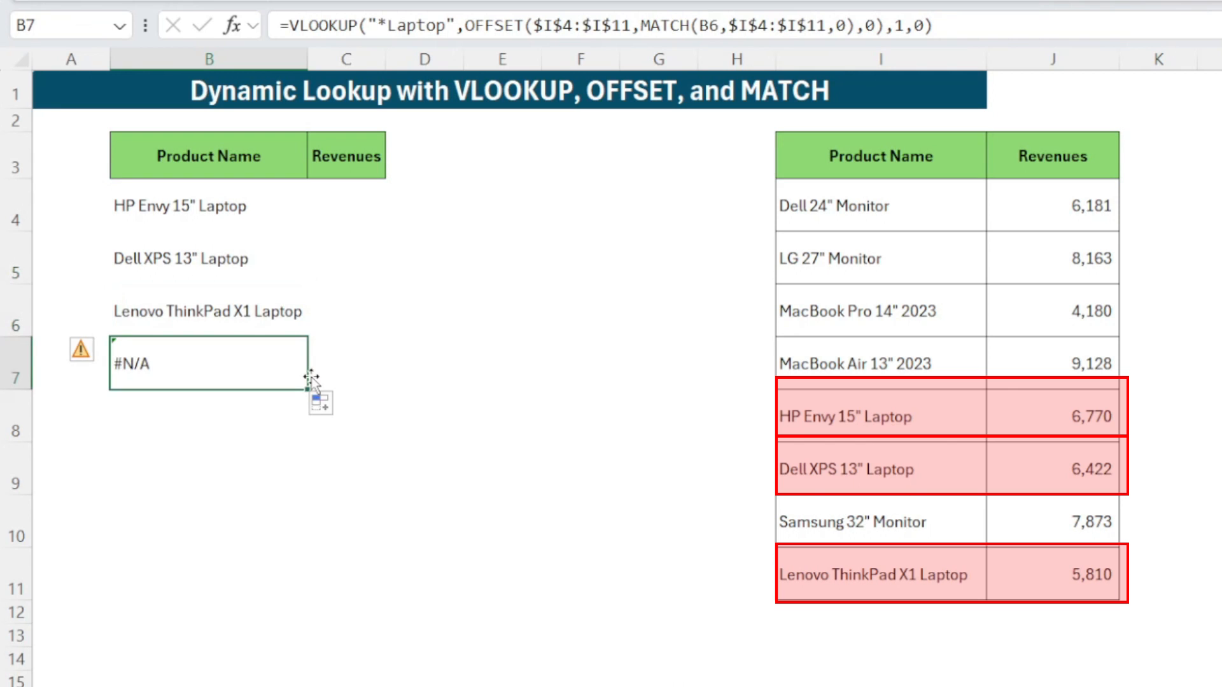
{"action": "key", "text": "Delete"}
Enter a VLOOKUP in C4 with lookup value B4, absolute table array $I$4:$J$11, column index 2 and range lookup 0.
{"action": "left_click", "coordinate": [361, 202]}
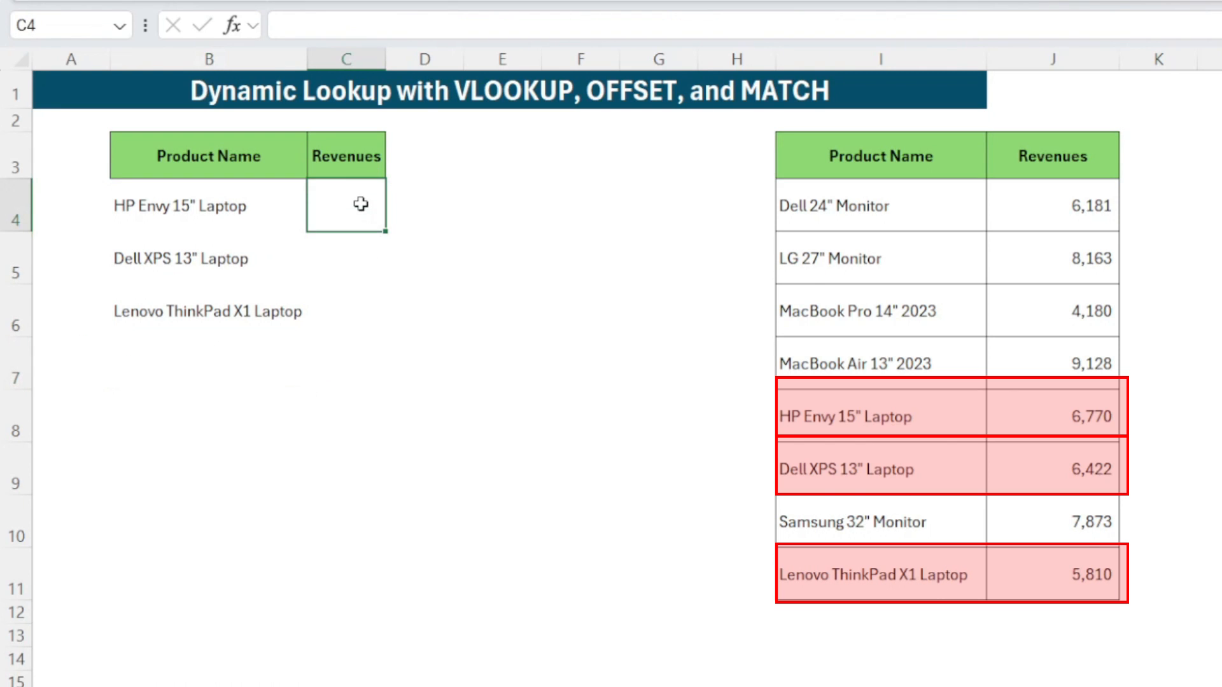
{"action": "type", "text": "=vlookup("}
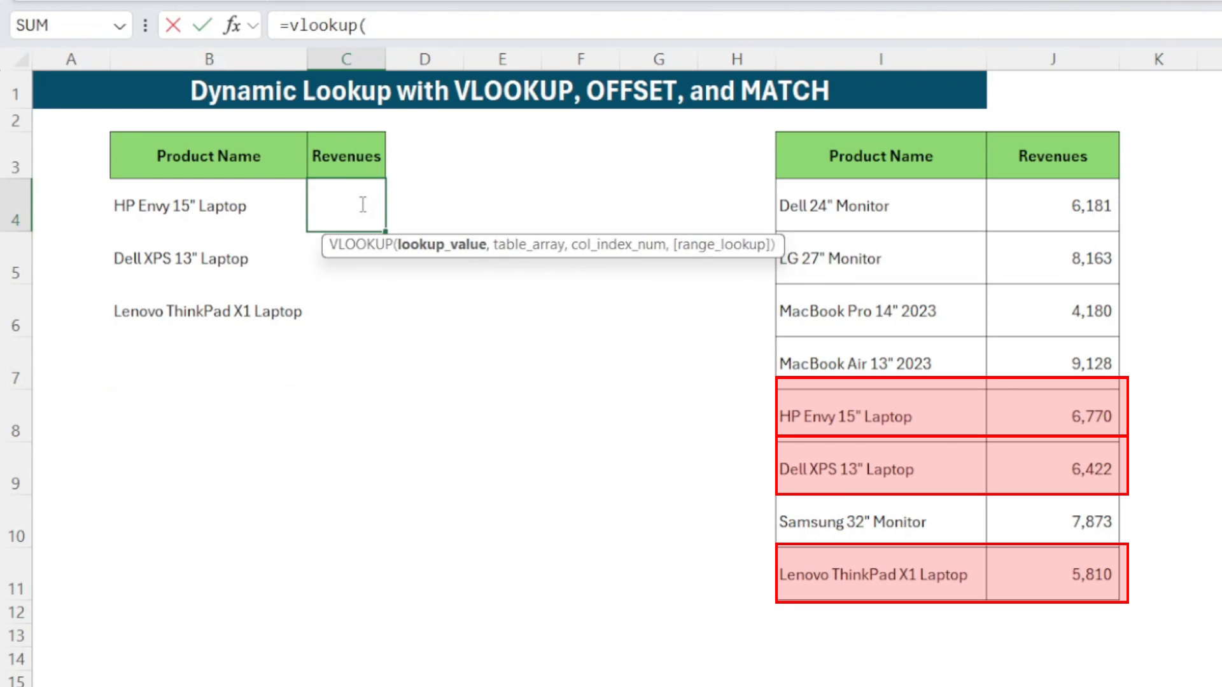
{"action": "key", "text": "Left"}
{"action": "type", "text": ","}
{"action": "left_click_drag", "start_coordinate": [893, 227], "coordinate": [1009, 549]}
{"action": "key", "text": "F4"}
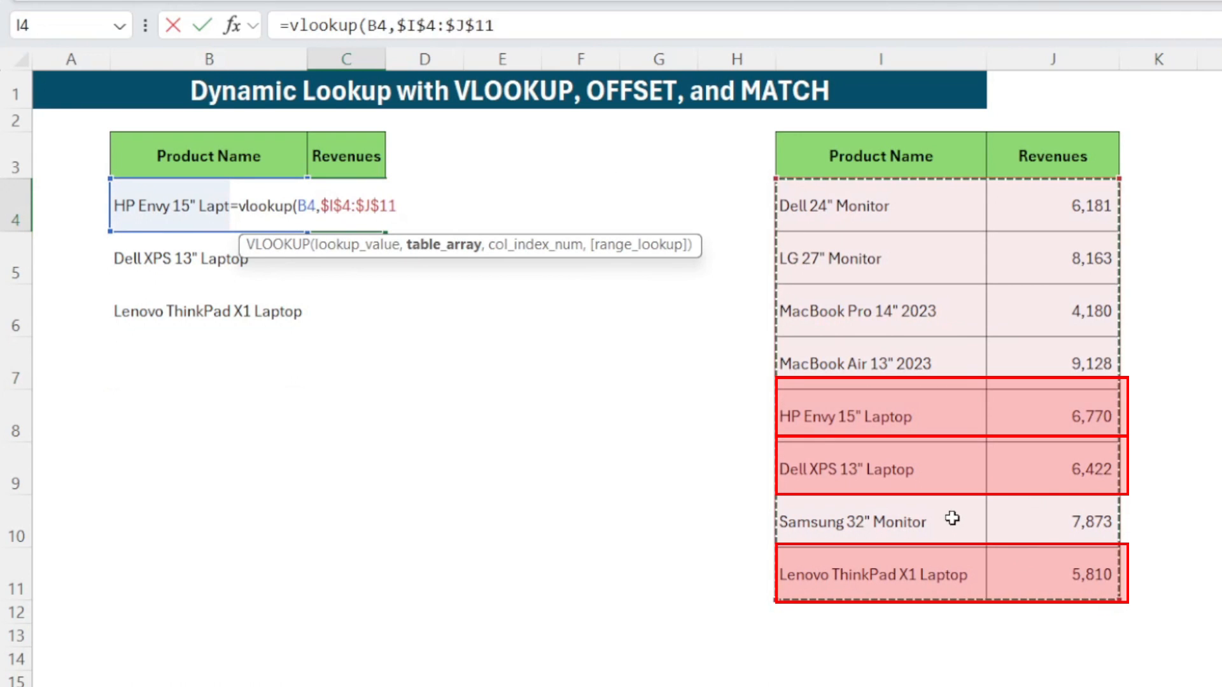
{"action": "type", "text": ",2,0)"}
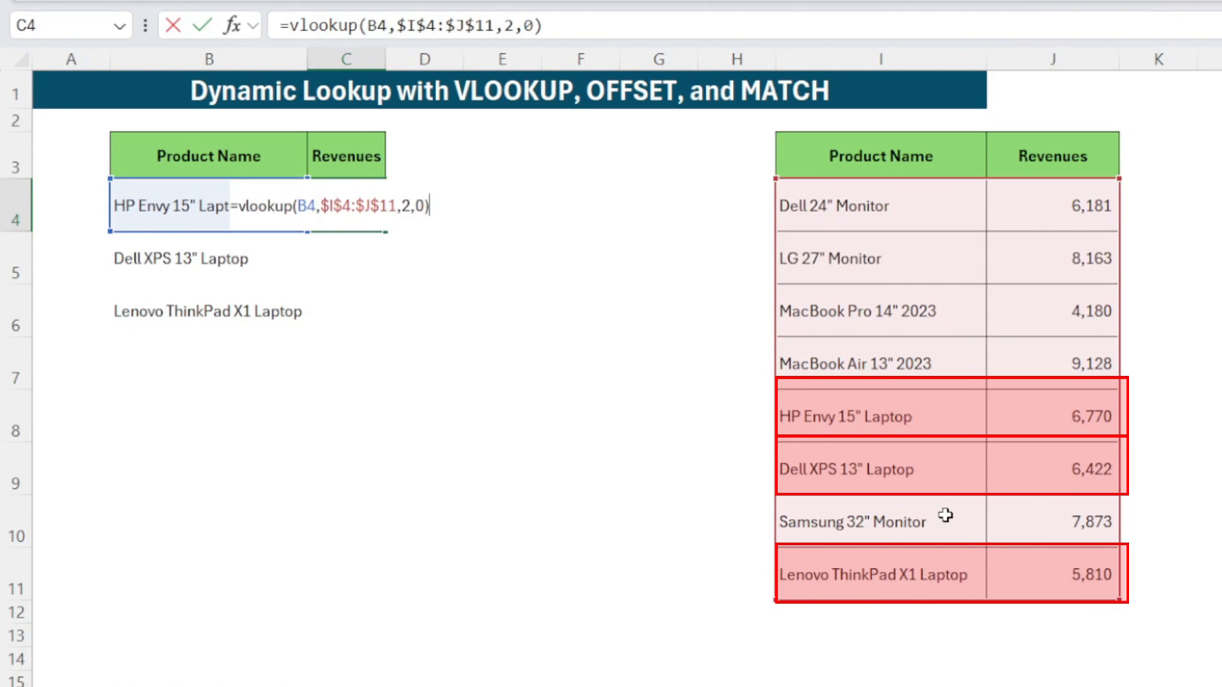
{"action": "key", "text": "ctrl+Return"}
Fill the revenue formula from C4 down through C6.
{"action": "key", "text": "shift+Down"}
{"action": "key", "text": "shift+Down"}
{"action": "key", "text": "ctrl+d"}
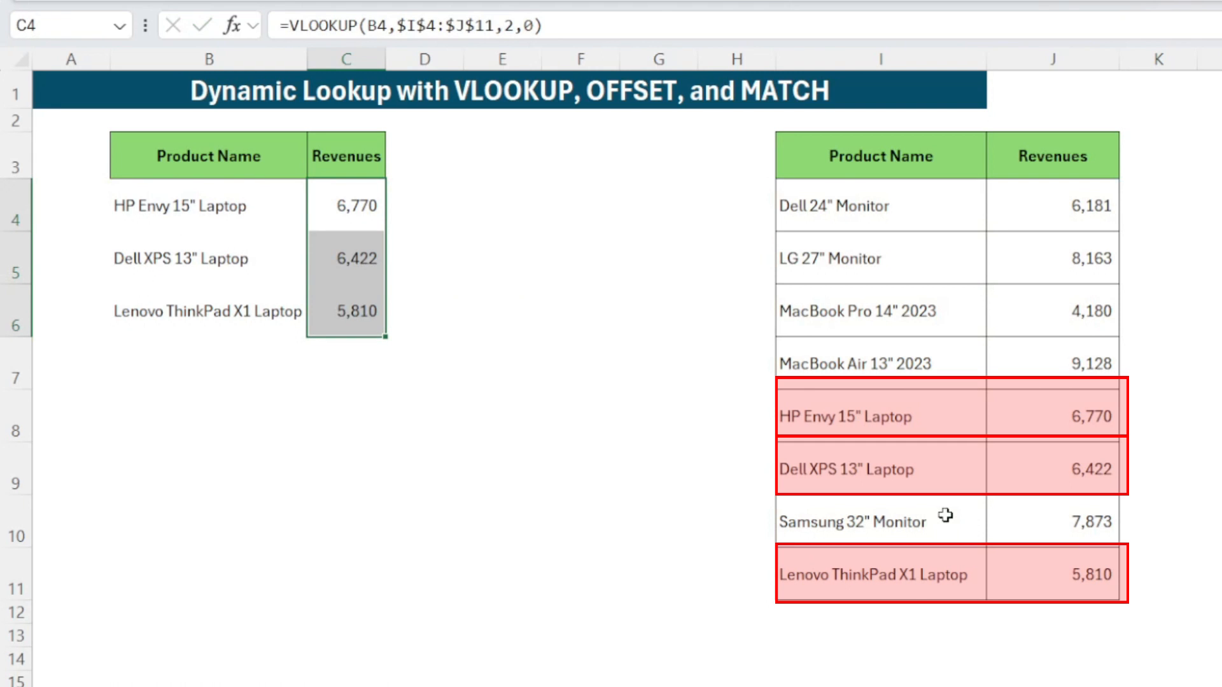
{"action": "left_click", "coordinate": [586, 324]}
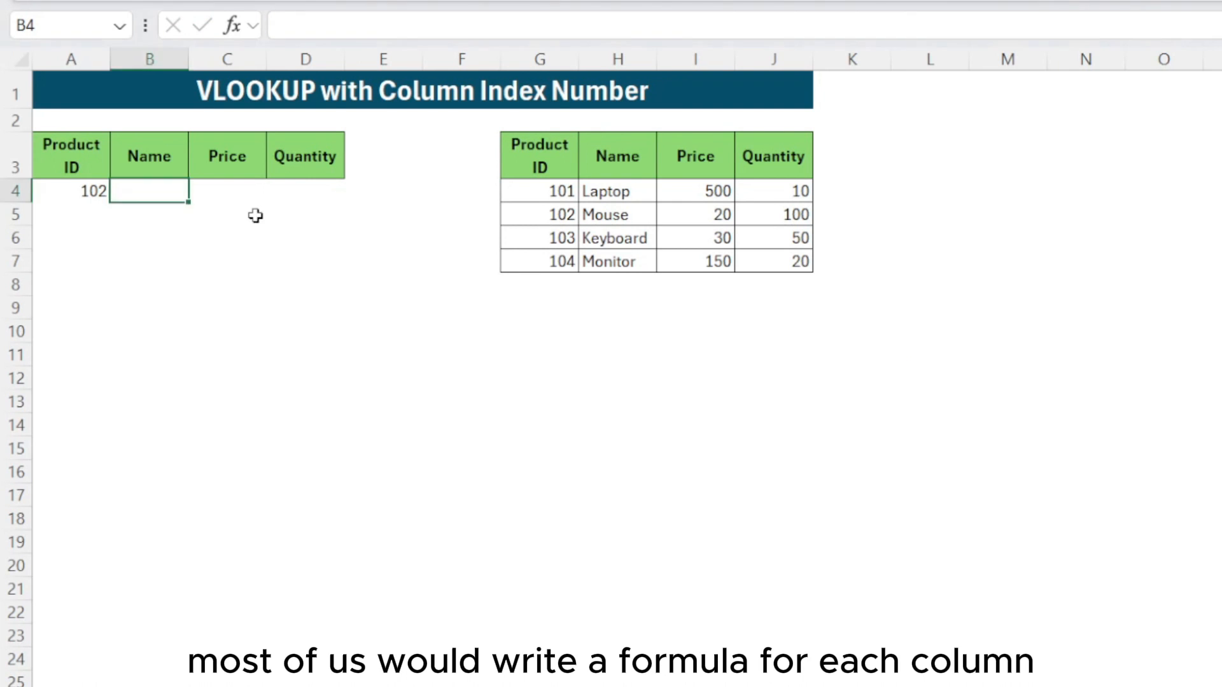
On the column index number sheet, enter a VLOOKUP in B4 with lookup value A4, table array $G$4:$J$7, column index 2 and range lookup 0.
{"action": "left_click", "coordinate": [223, 220]}
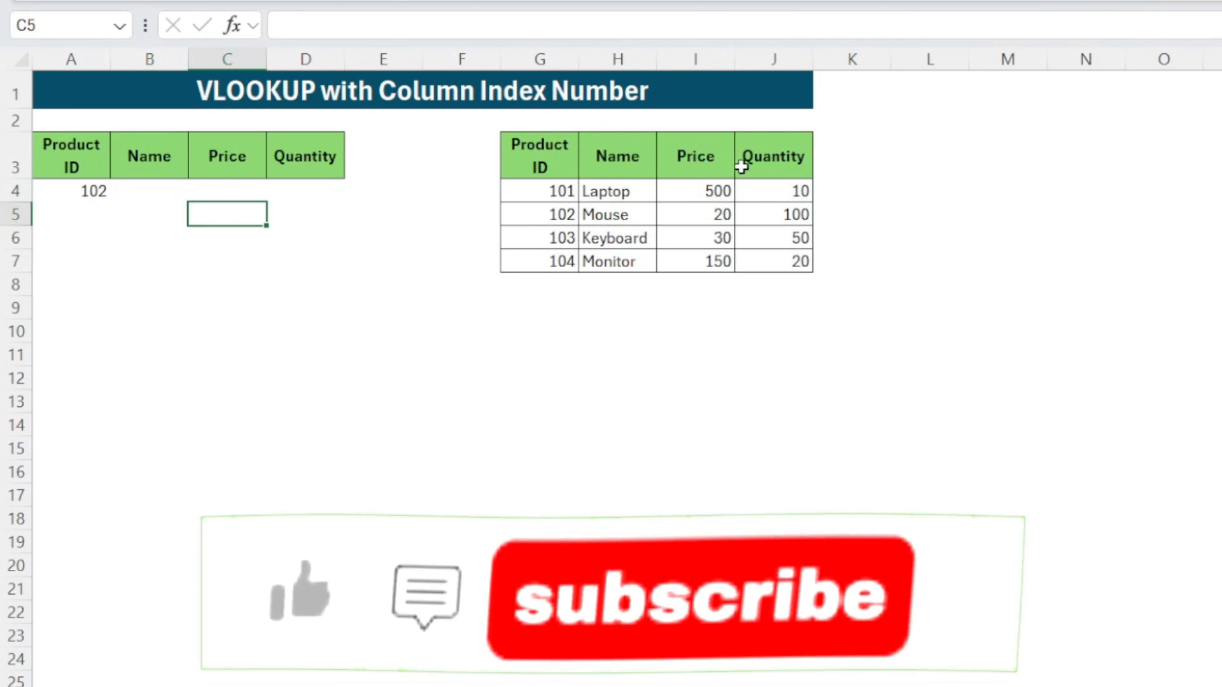
{"action": "left_click", "coordinate": [155, 191]}
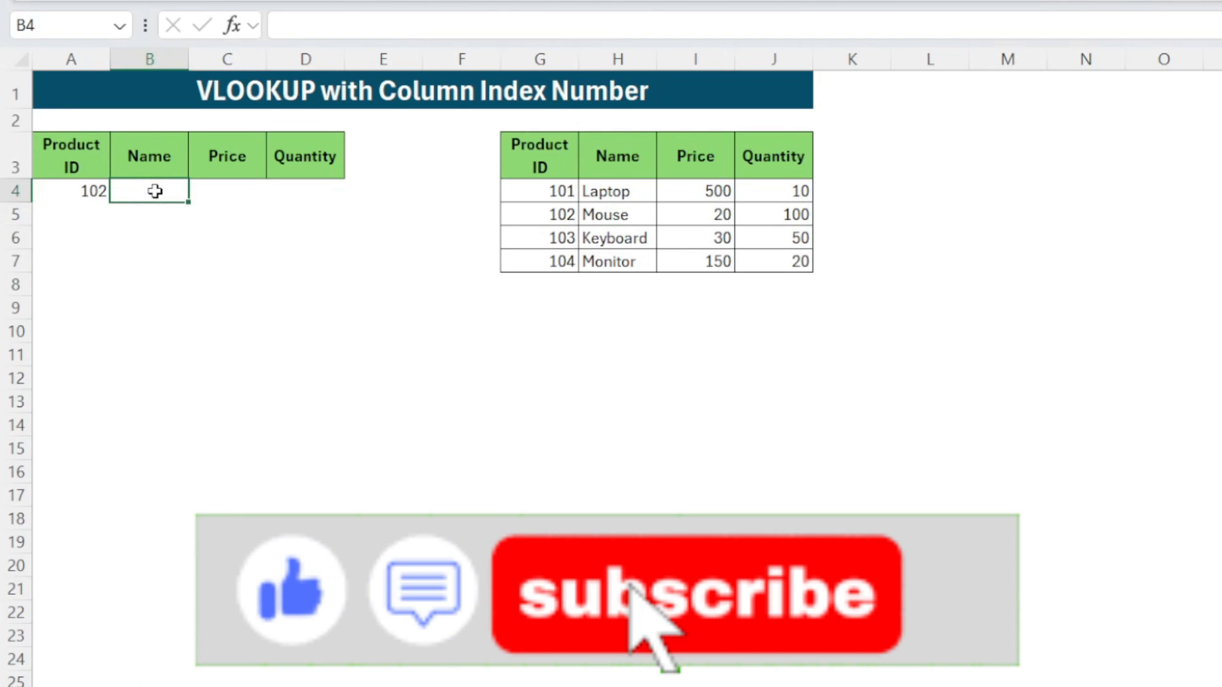
{"action": "type", "text": "="}
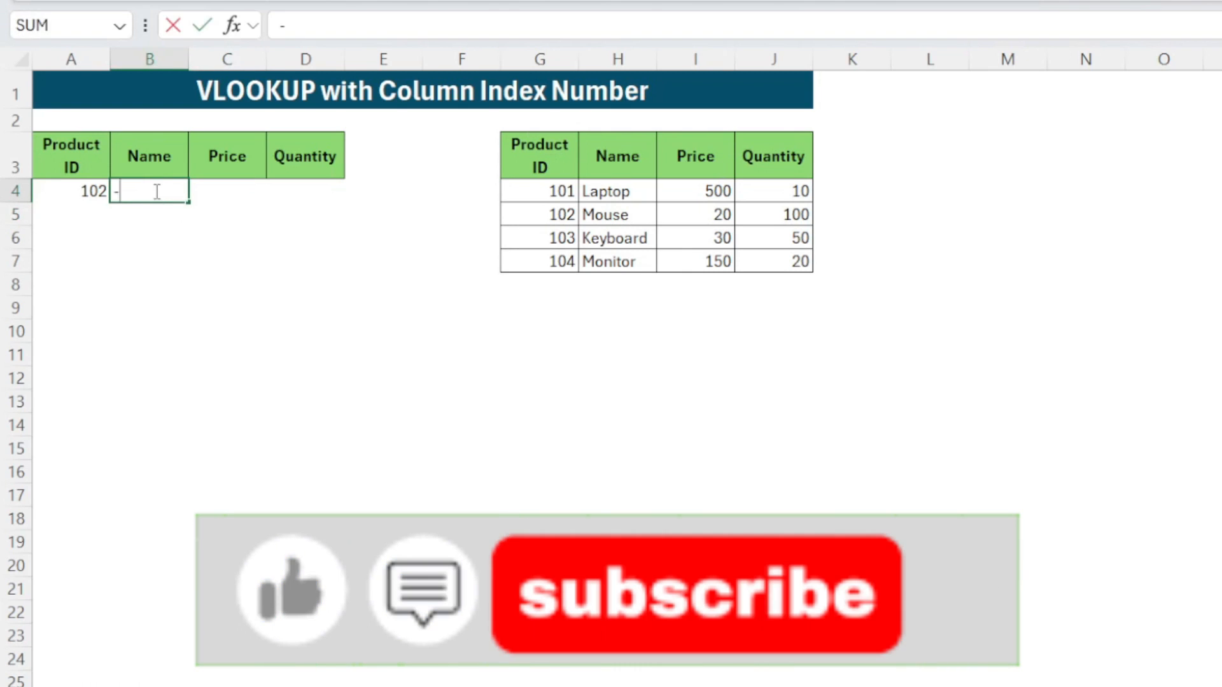
{"action": "type", "text": "vlo"}
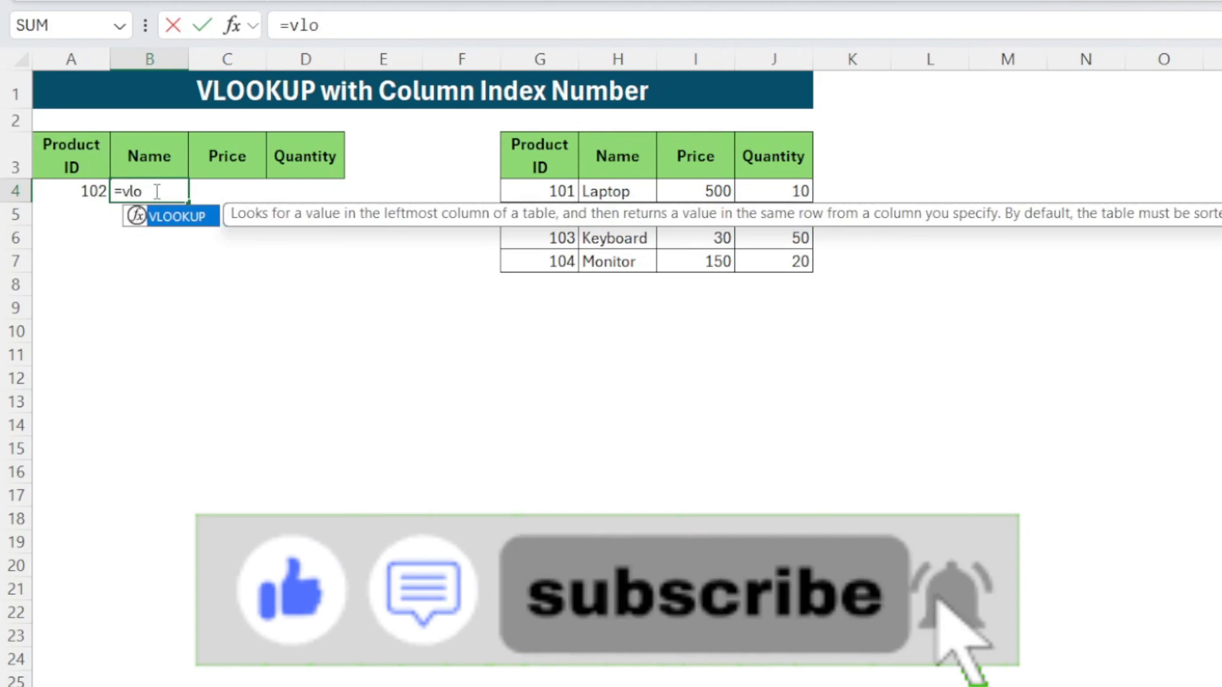
{"action": "key", "text": "Tab"}
{"action": "left_click", "coordinate": [77, 190]}
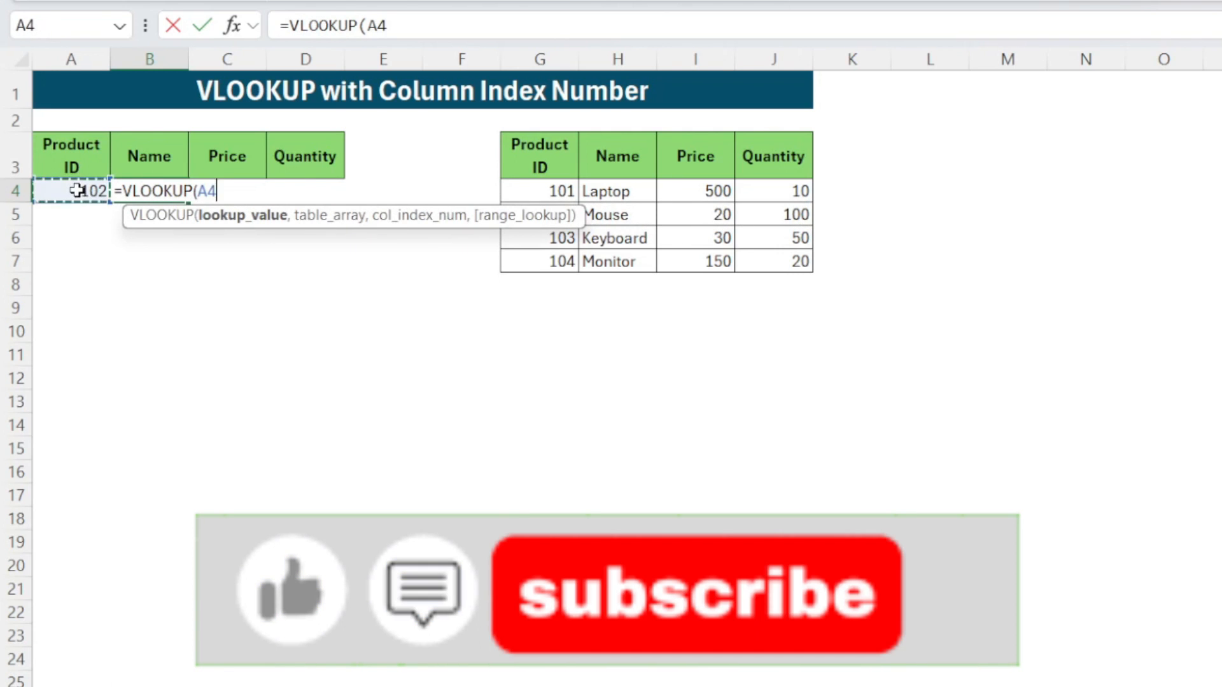
{"action": "type", "text": ","}
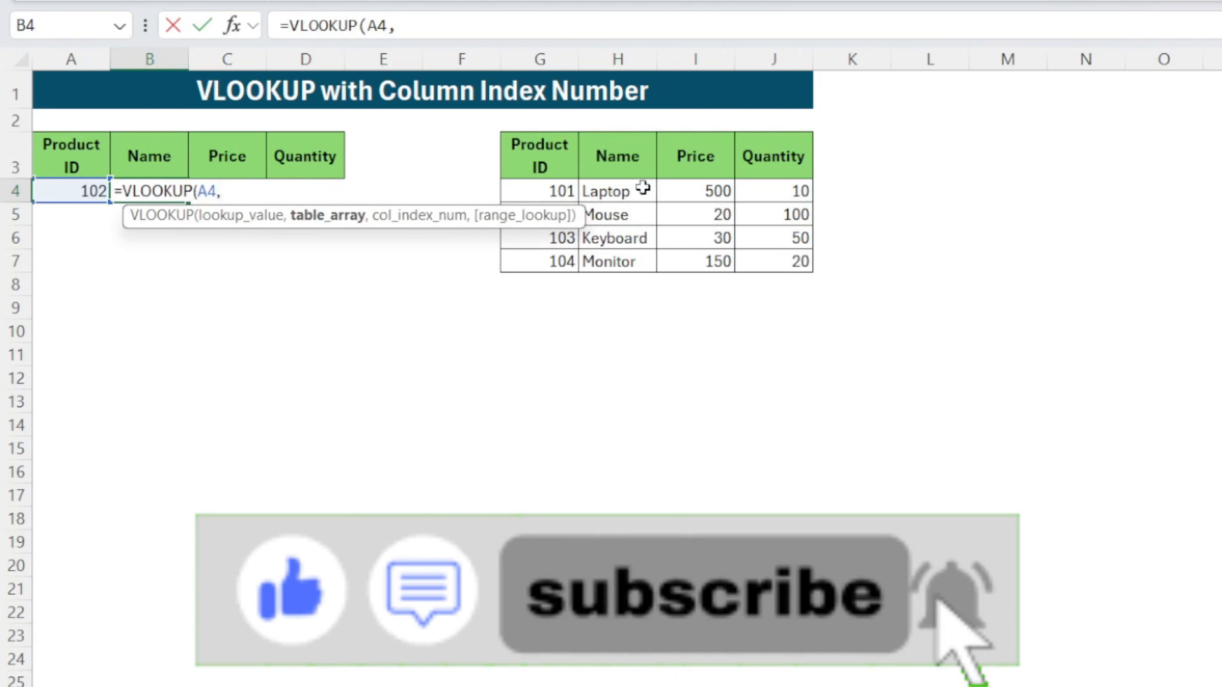
{"action": "left_click_drag", "start_coordinate": [570, 190], "coordinate": [739, 256]}
{"action": "key", "text": "F4"}
{"action": "type", "text": ",2"}
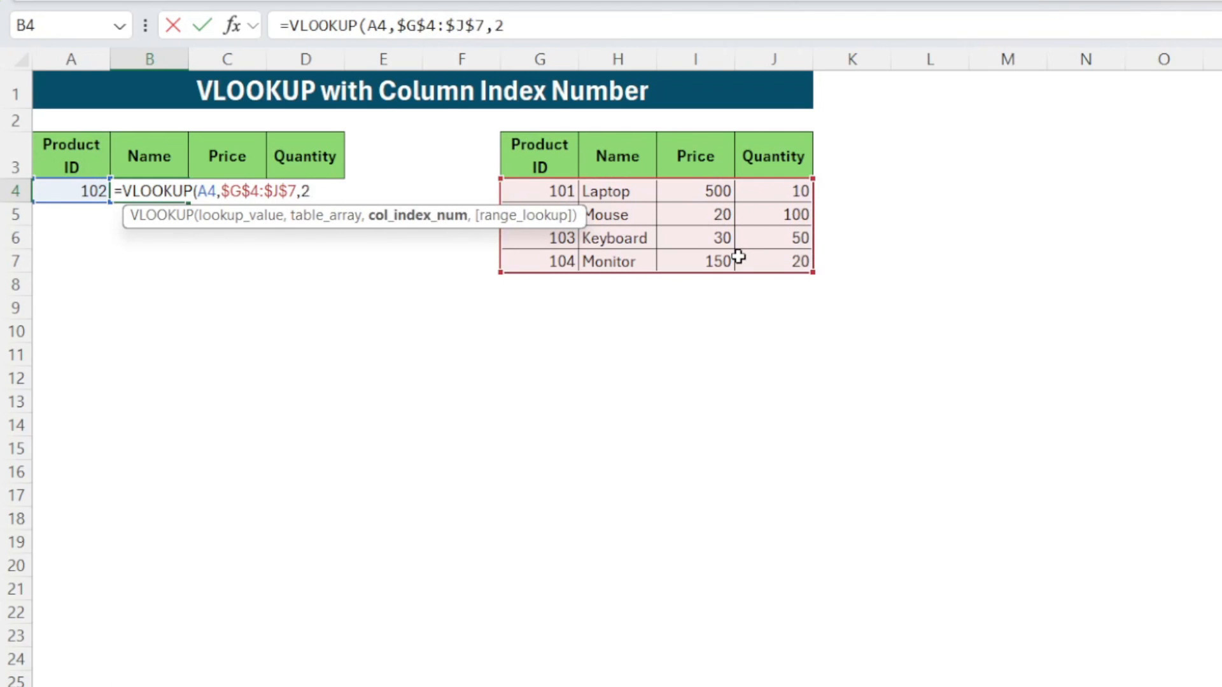
{"action": "type", "text": ",0)"}
{"action": "key", "text": "ctrl+Return"}
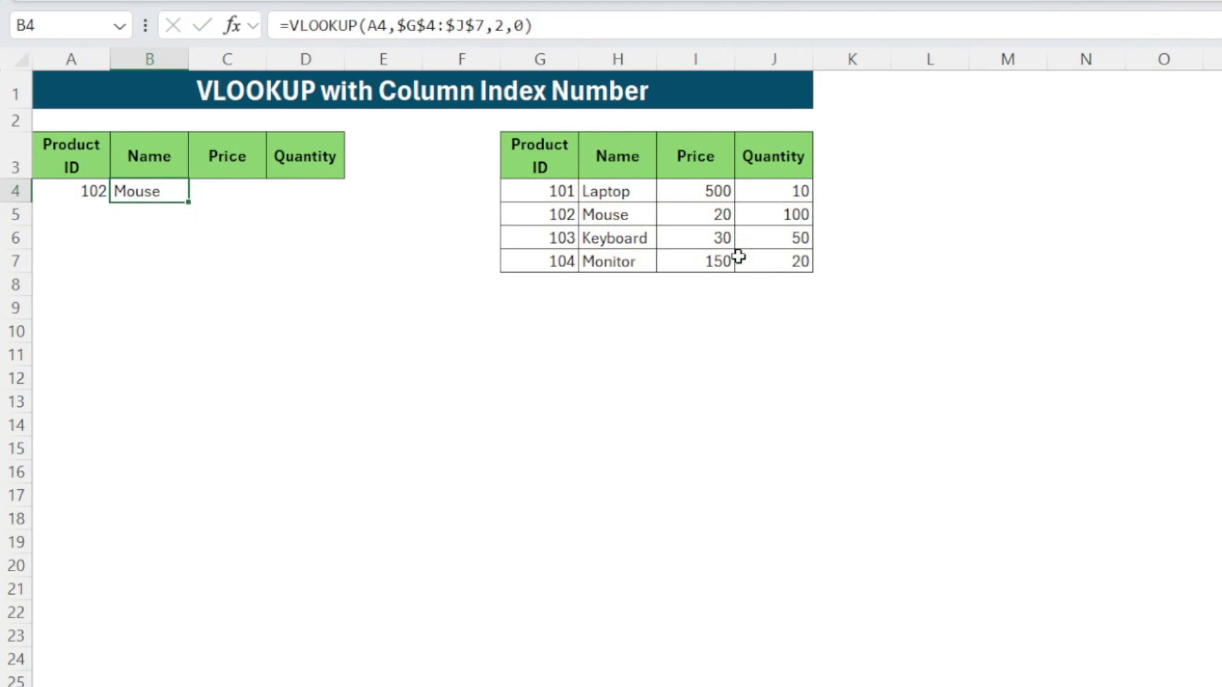
Lock the lookup value's column in the B4 formula as $A4.
{"action": "left_click", "coordinate": [371, 23]}
{"action": "type", "text": "$"}
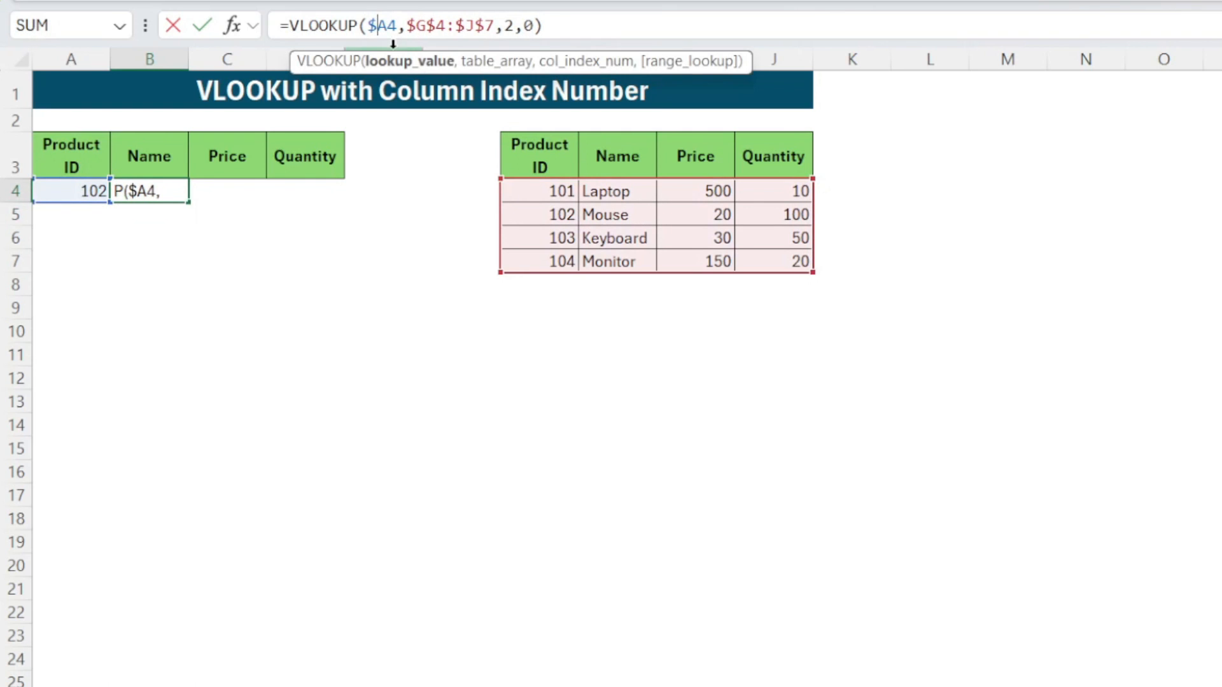
{"action": "key", "text": "Return"}
Copy the Name lookup formula from B4 to C4 and set its column index number to 3.
{"action": "left_click", "coordinate": [158, 192]}
{"action": "key", "text": "ctrl+c"}
{"action": "left_click", "coordinate": [231, 184]}
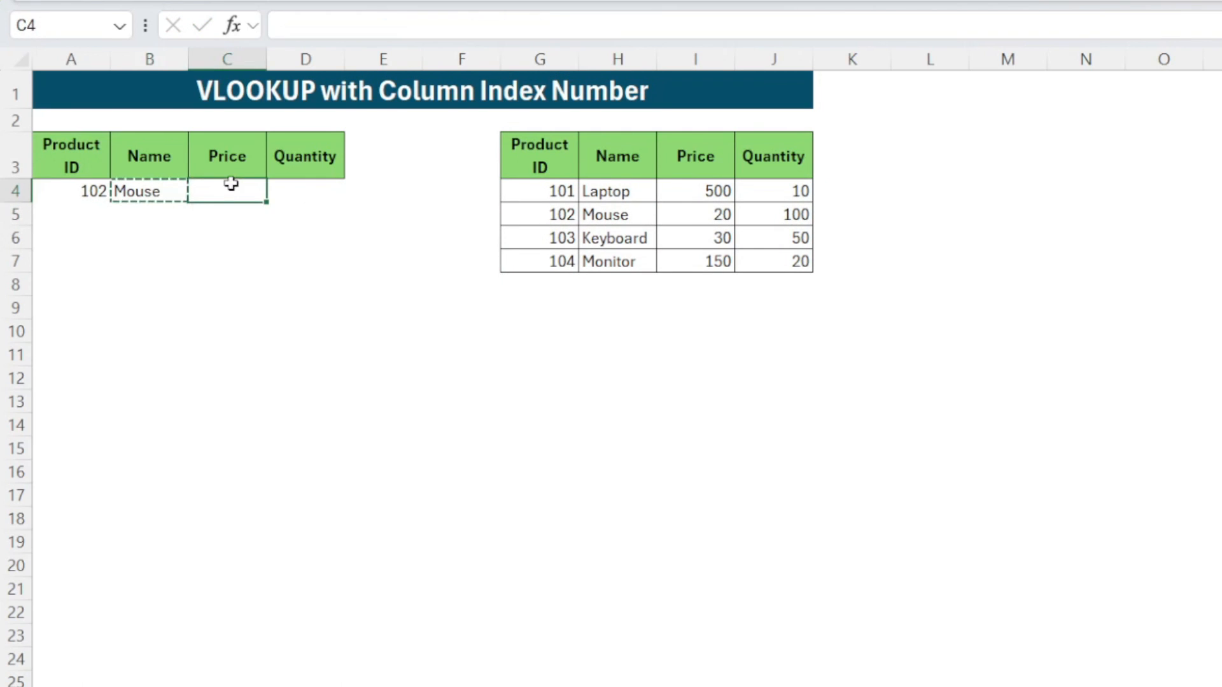
{"action": "key", "text": "ctrl+v"}
{"action": "left_click", "coordinate": [509, 25]}
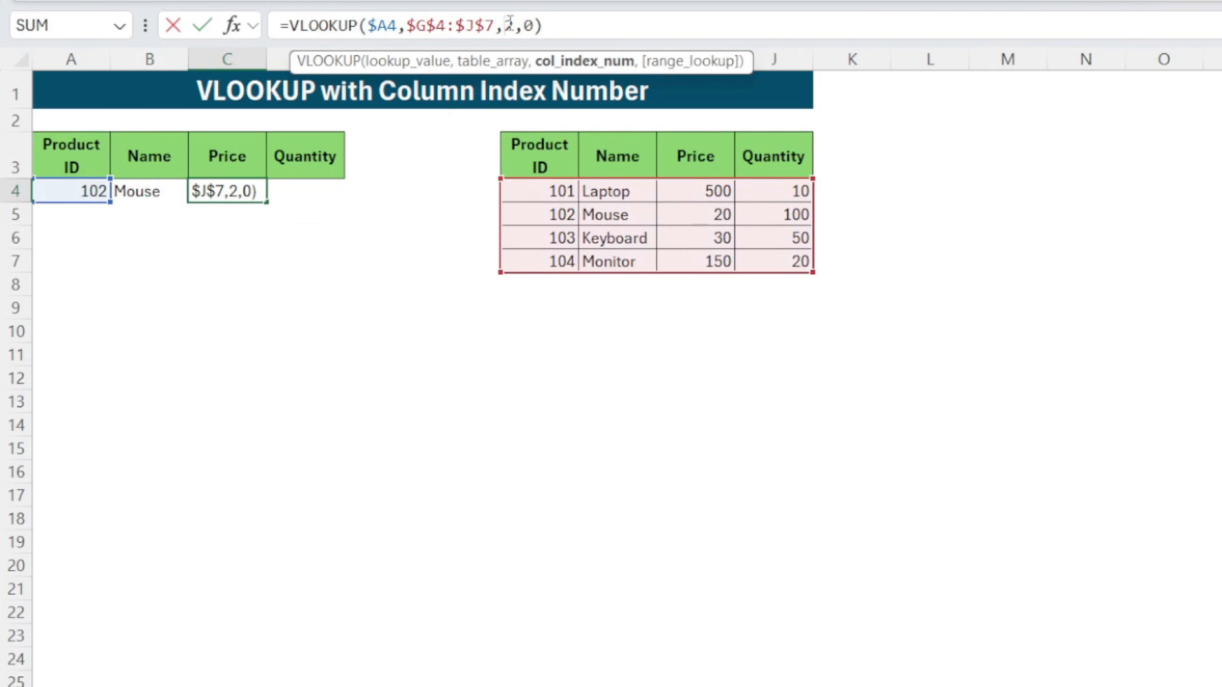
{"action": "key", "text": "BackSpace"}
{"action": "type", "text": "3"}
{"action": "key", "text": "Return"}
Copy the Price formula from C4 to D4 and set its column index number to 4.
{"action": "left_click", "coordinate": [255, 191]}
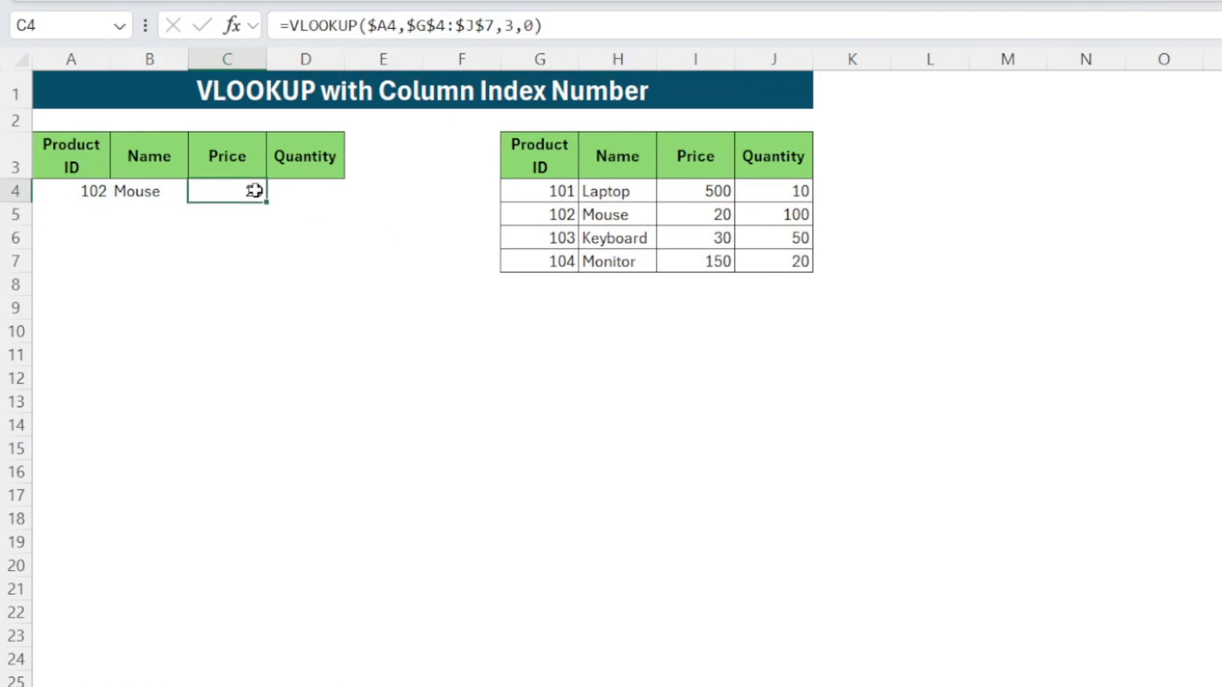
{"action": "key", "text": "ctrl+c"}
{"action": "left_click", "coordinate": [283, 195]}
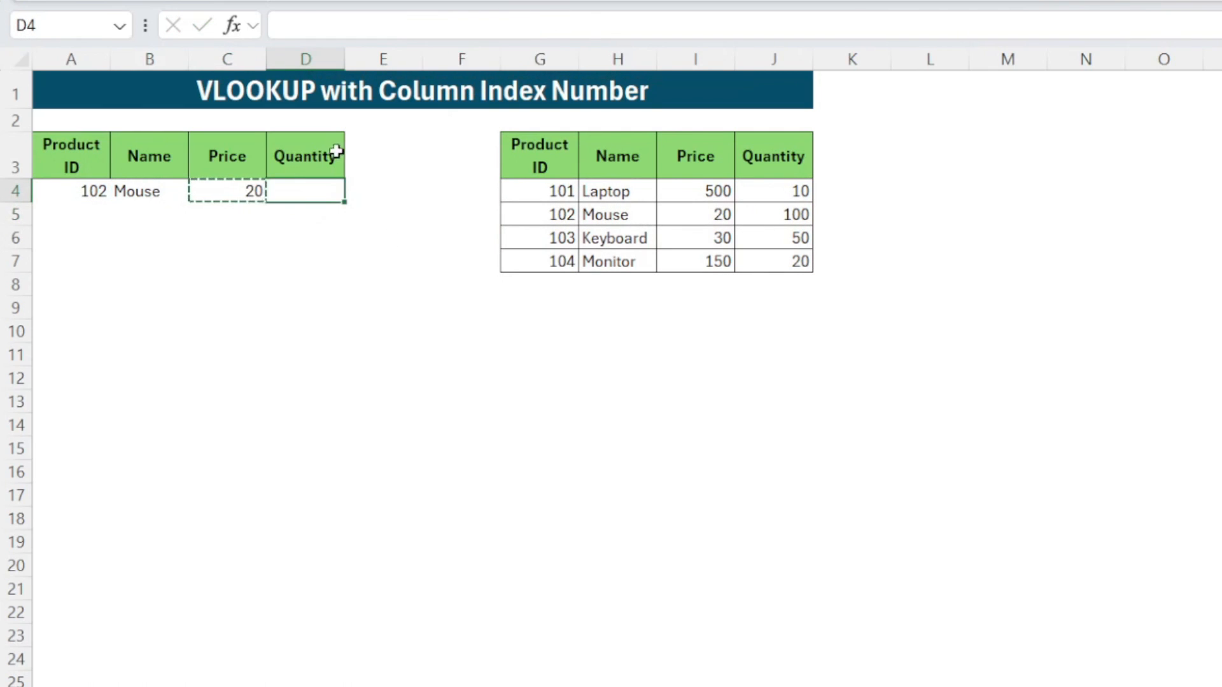
{"action": "key", "text": "ctrl+v"}
{"action": "left_click", "coordinate": [516, 26]}
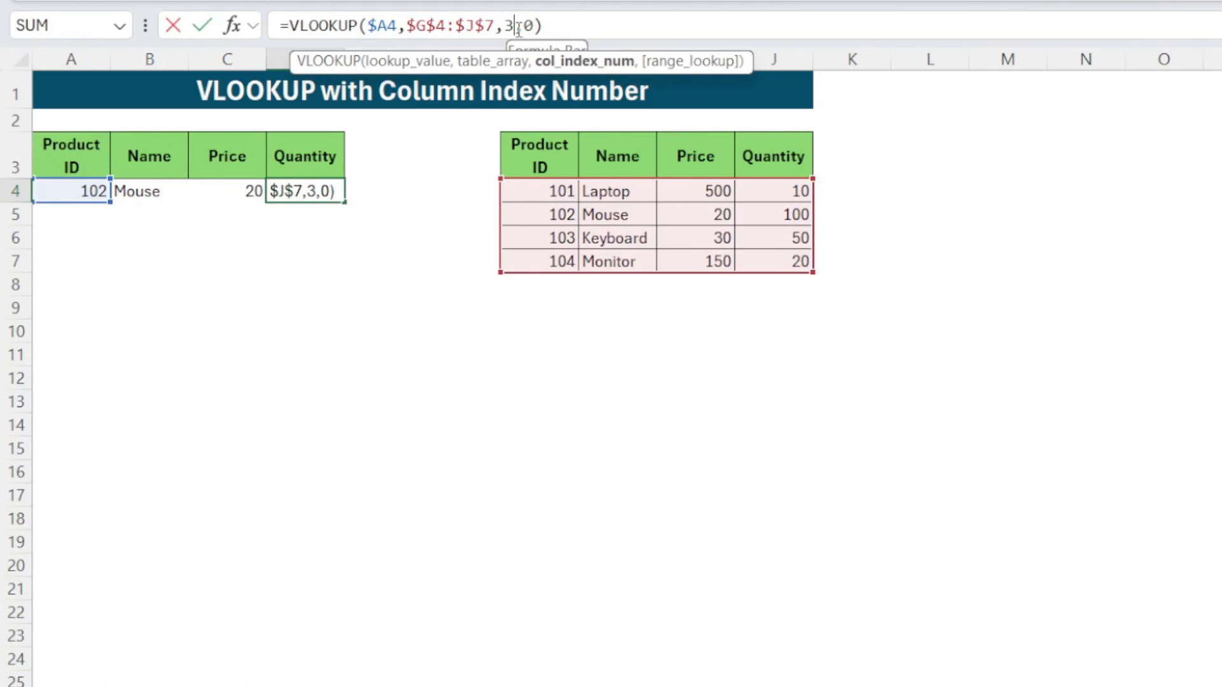
{"action": "key", "text": "BackSpace"}
{"action": "type", "text": "4"}
{"action": "key", "text": "Return"}
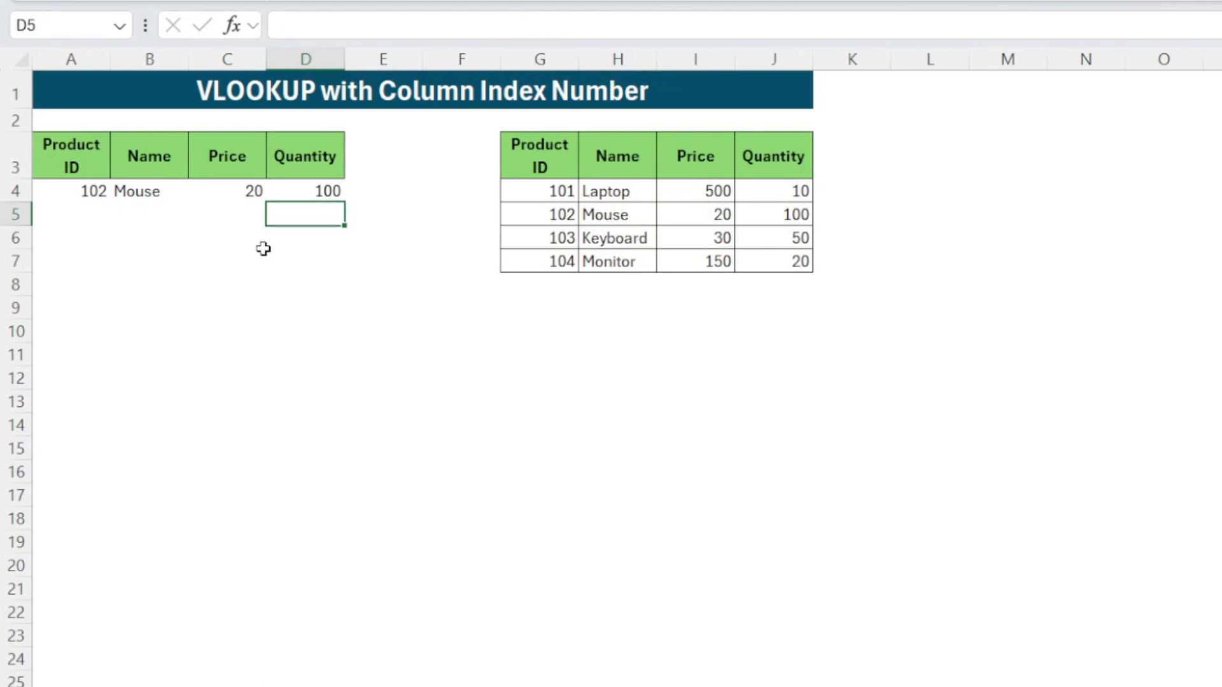
Clear the lookup formulas from B4:D4.
{"action": "left_click", "coordinate": [198, 260]}
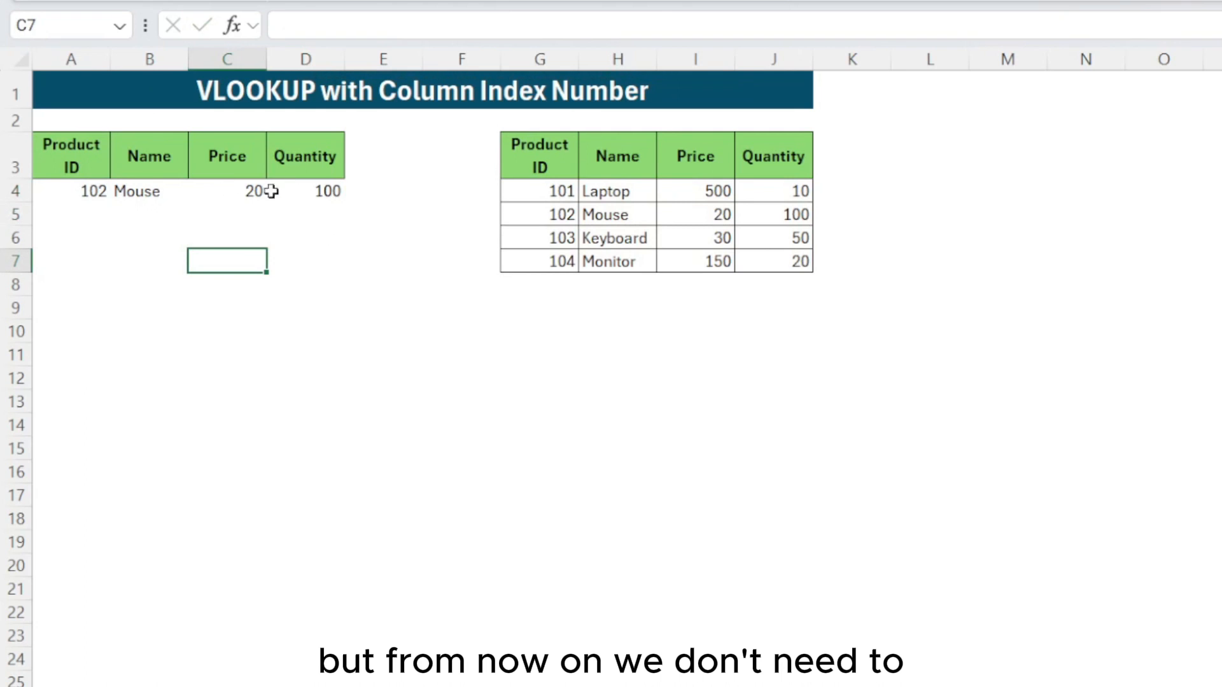
{"action": "left_click_drag", "start_coordinate": [141, 192], "coordinate": [327, 196]}
{"action": "key", "text": "Delete"}
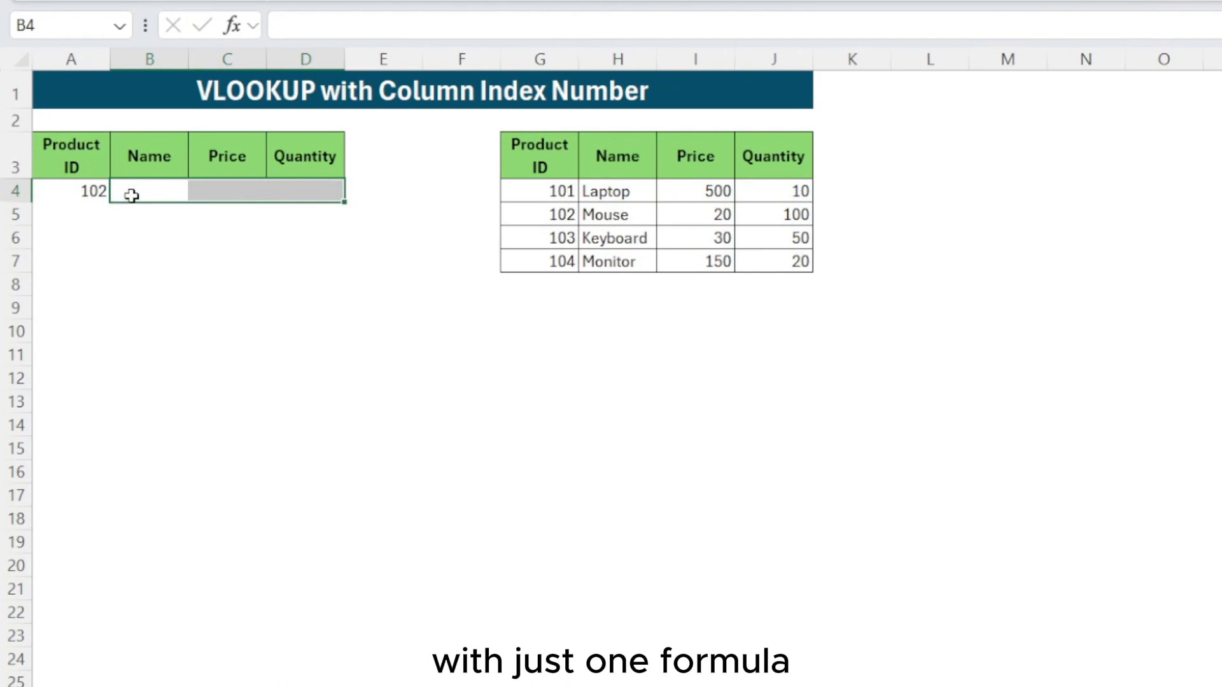
Enter a COLUMN formula in B4 with the absolute reference $B$3:$D$3.
{"action": "left_click", "coordinate": [128, 193]}
{"action": "type", "text": "=c"}
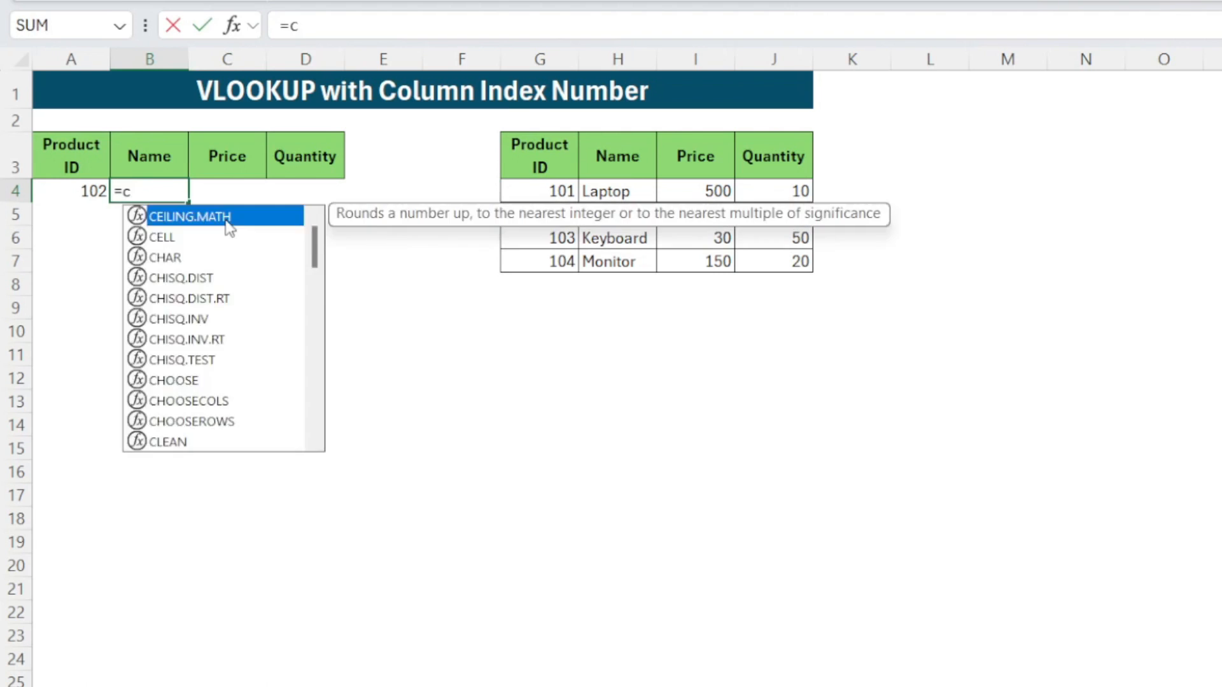
{"action": "type", "text": "olum"}
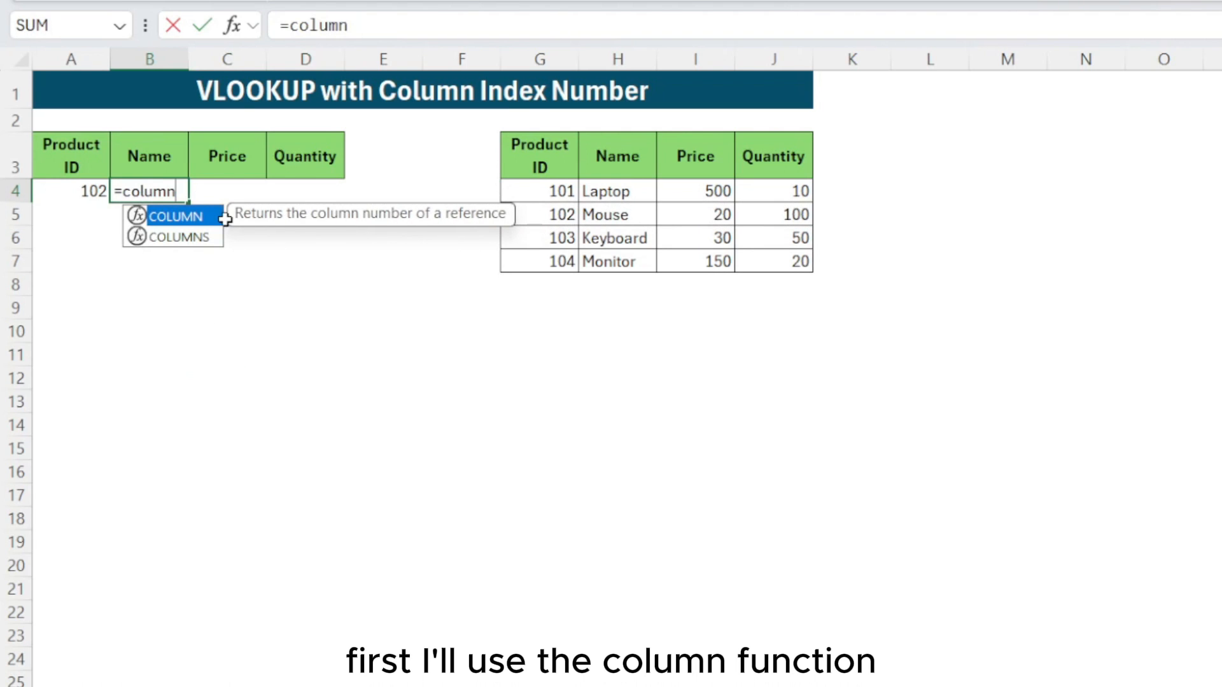
{"action": "type", "text": "n"}
{"action": "key", "text": "Tab"}
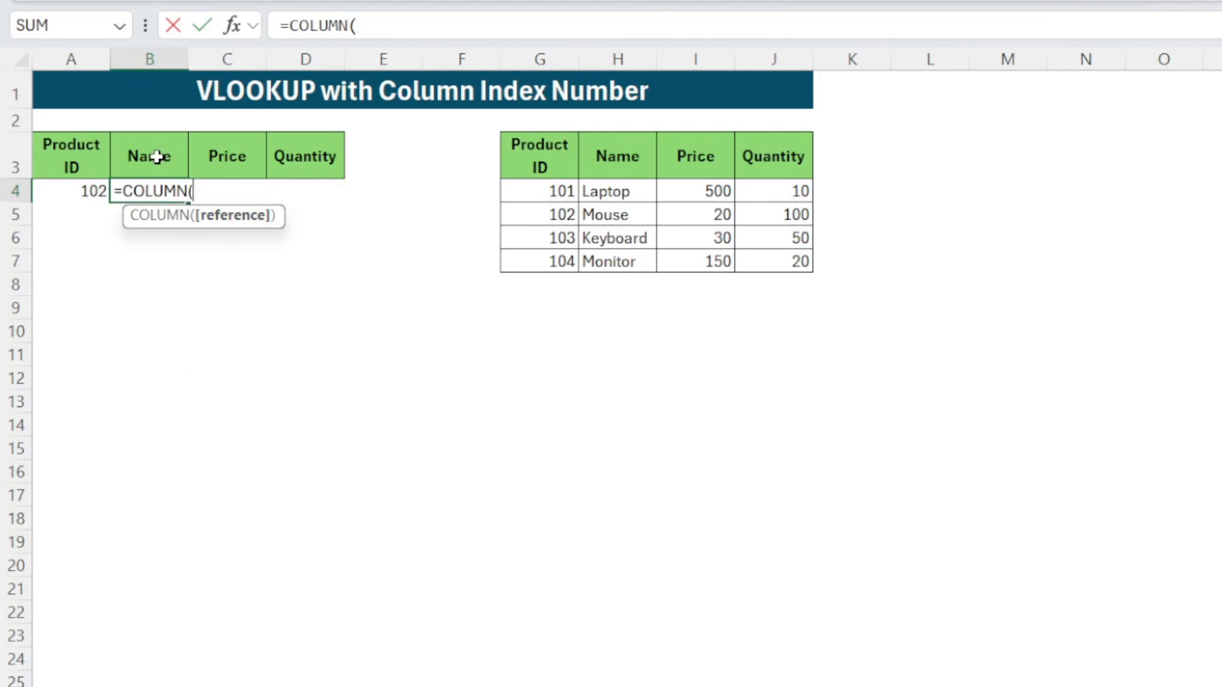
{"action": "left_click_drag", "start_coordinate": [157, 157], "coordinate": [322, 156]}
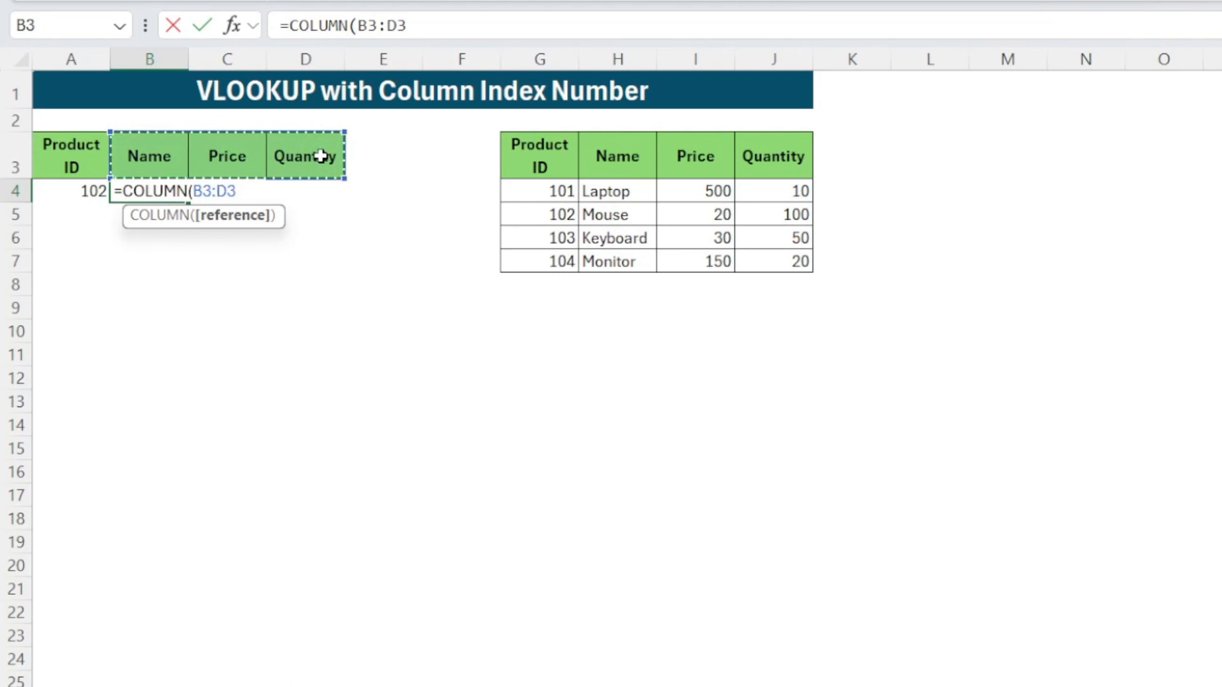
{"action": "key", "text": "F4"}
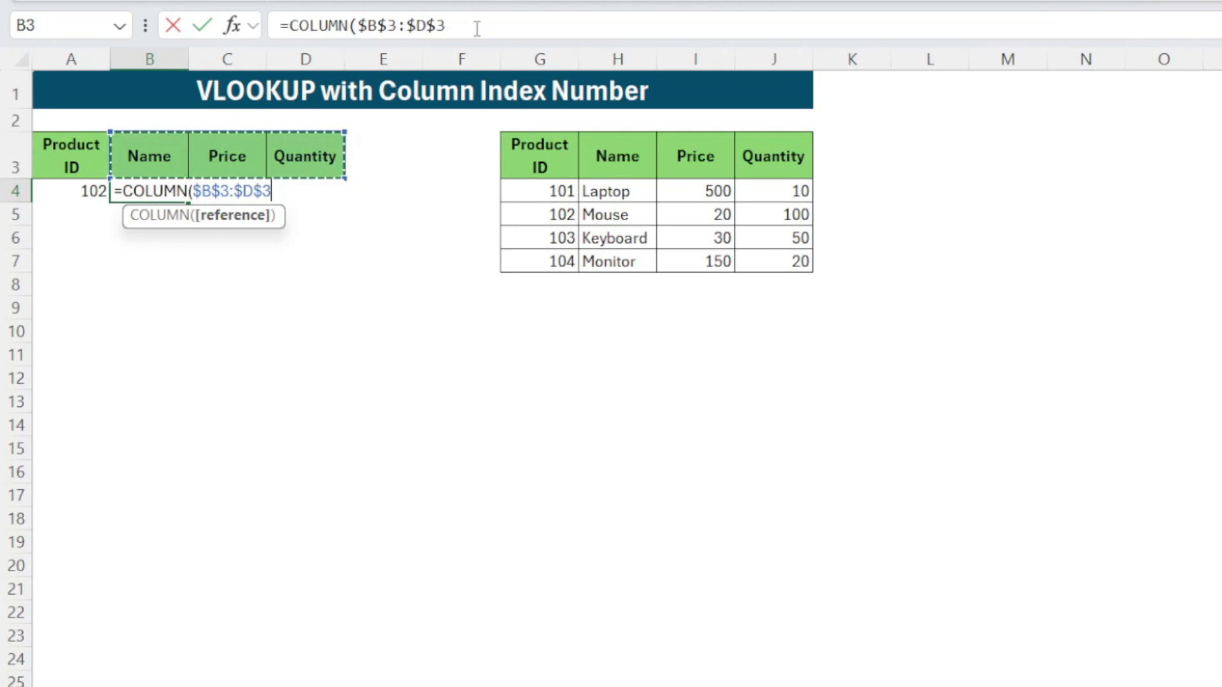
{"action": "left_click", "coordinate": [476, 28]}
{"action": "type", "text": ")"}
{"action": "key", "text": "Return"}
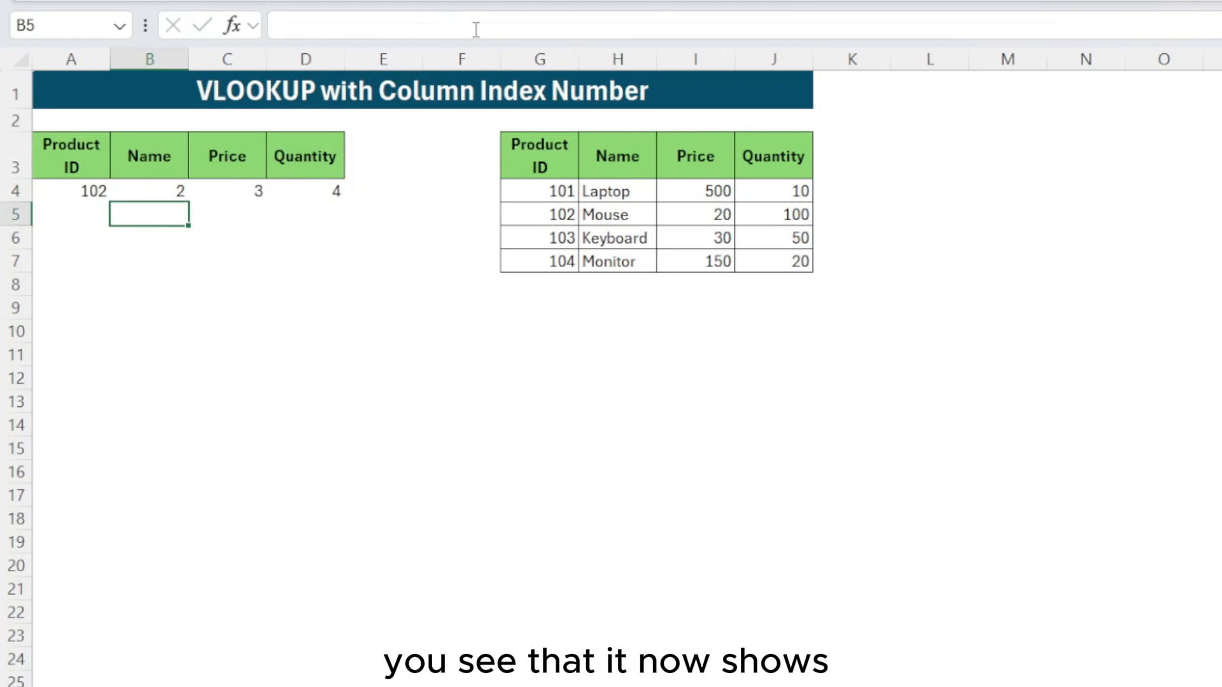
{"action": "left_click", "coordinate": [133, 350]}
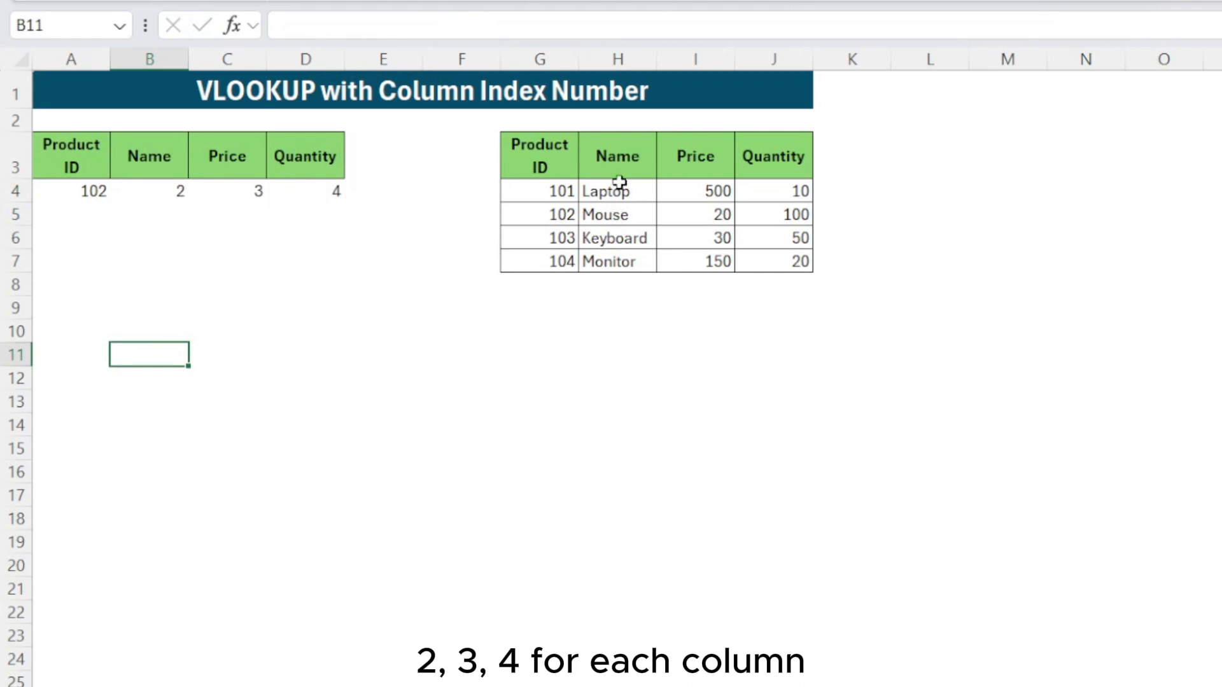
Wrap the COLUMN function in B4 in a VLOOKUP as its column index, with lookup value A4, table array $G$4:$J$7 and range lookup 0.
{"action": "left_click", "coordinate": [168, 192]}
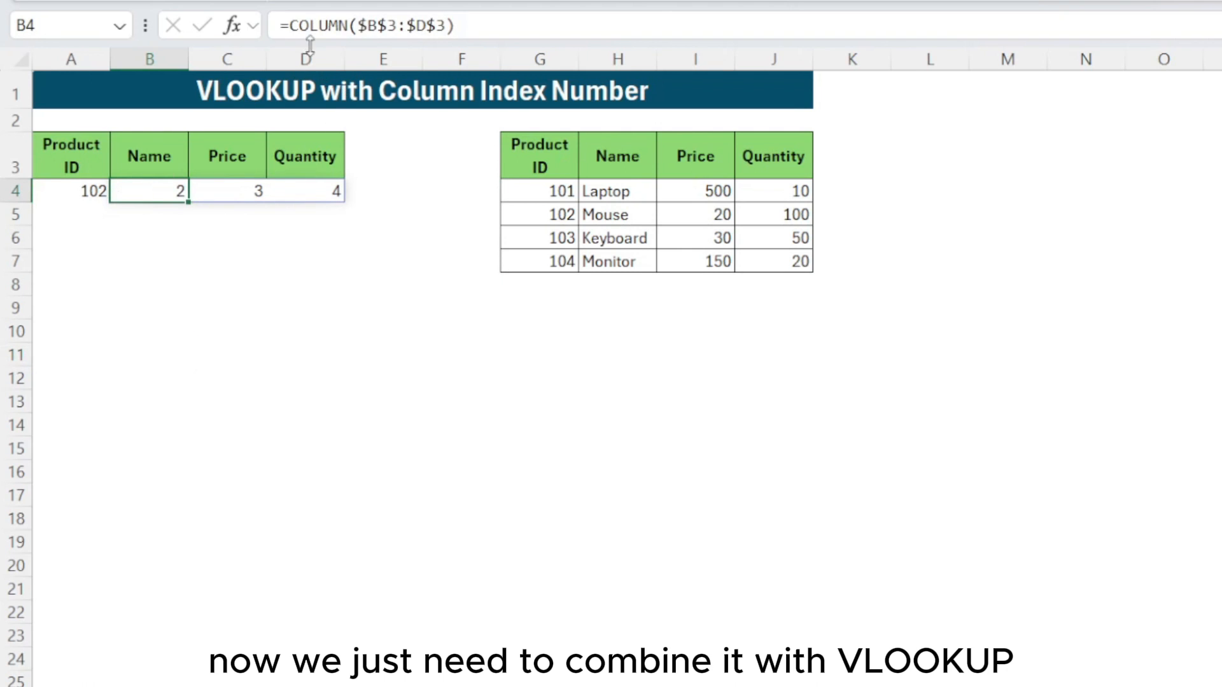
{"action": "left_click", "coordinate": [292, 26]}
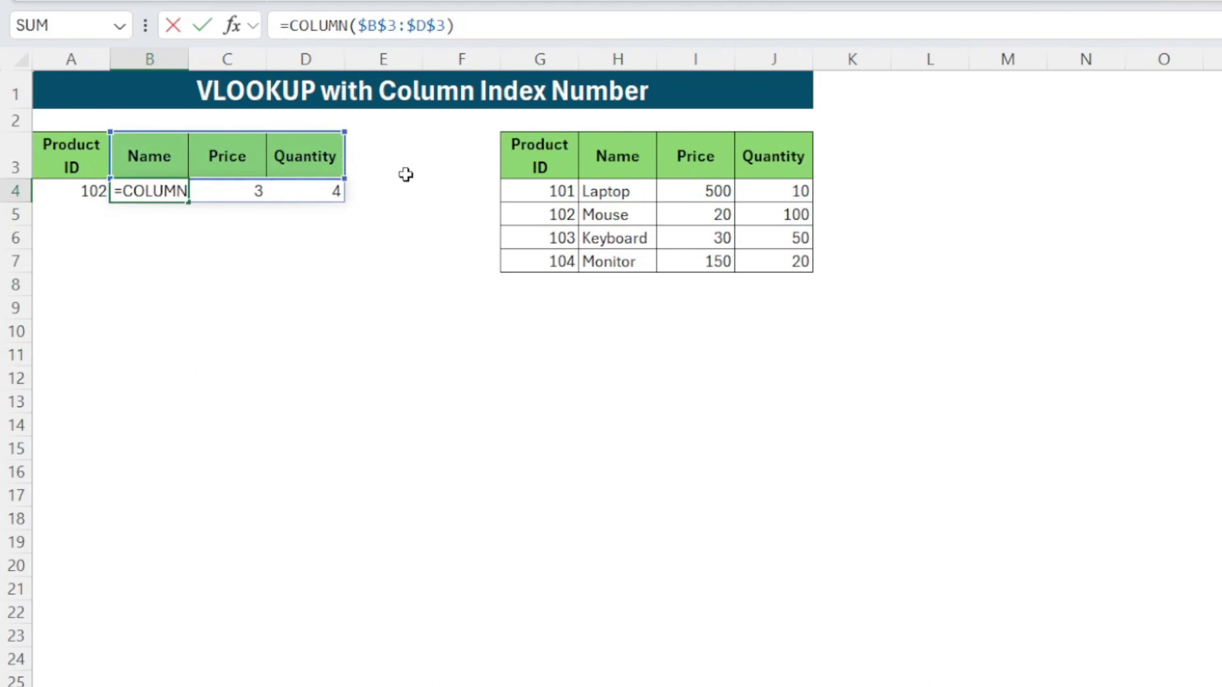
{"action": "type", "text": "vloo"}
{"action": "key", "text": "Tab"}
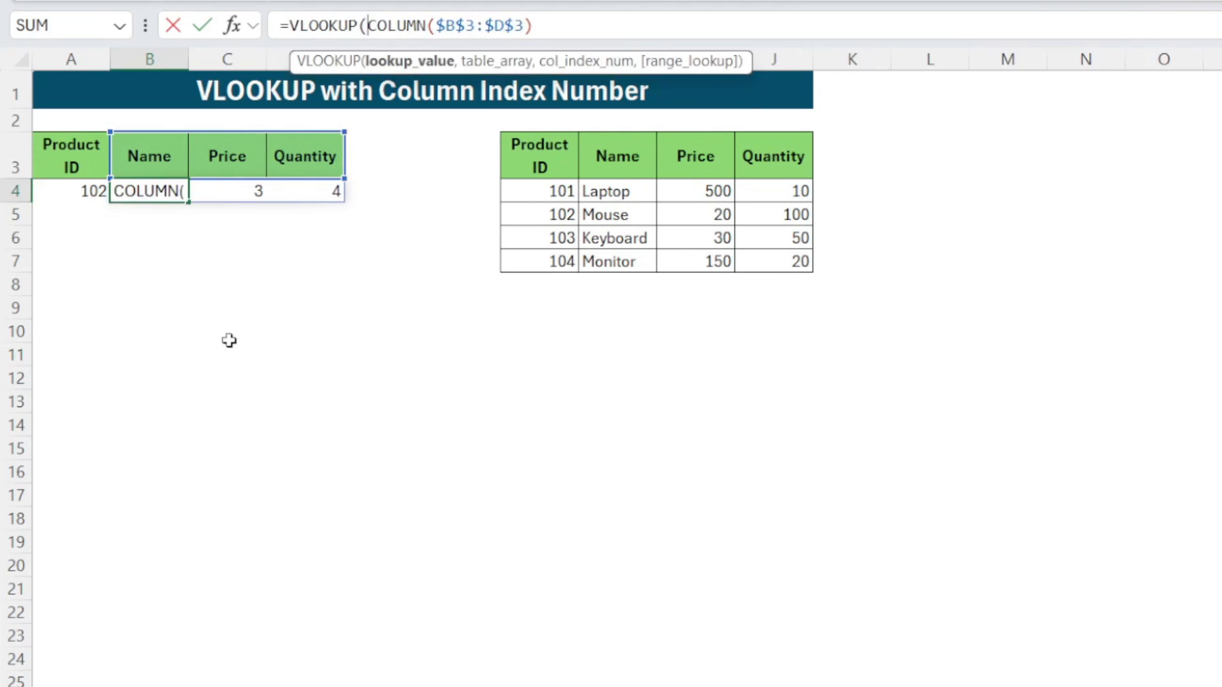
{"action": "left_click", "coordinate": [63, 193]}
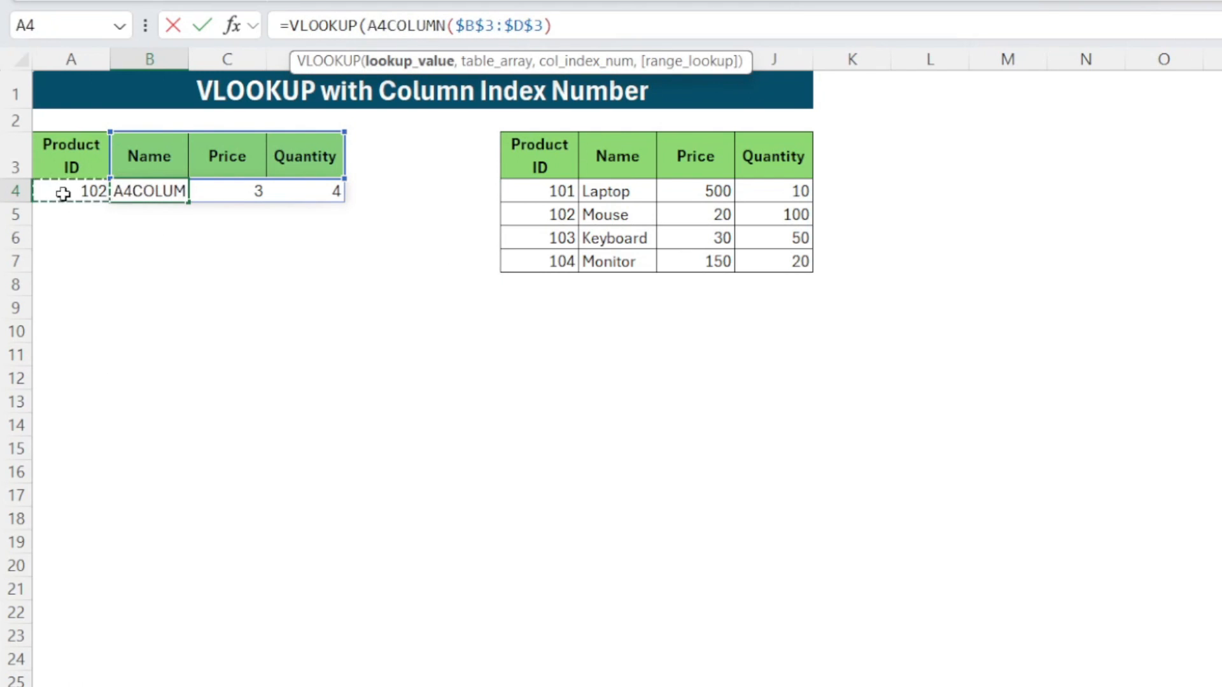
{"action": "type", "text": ","}
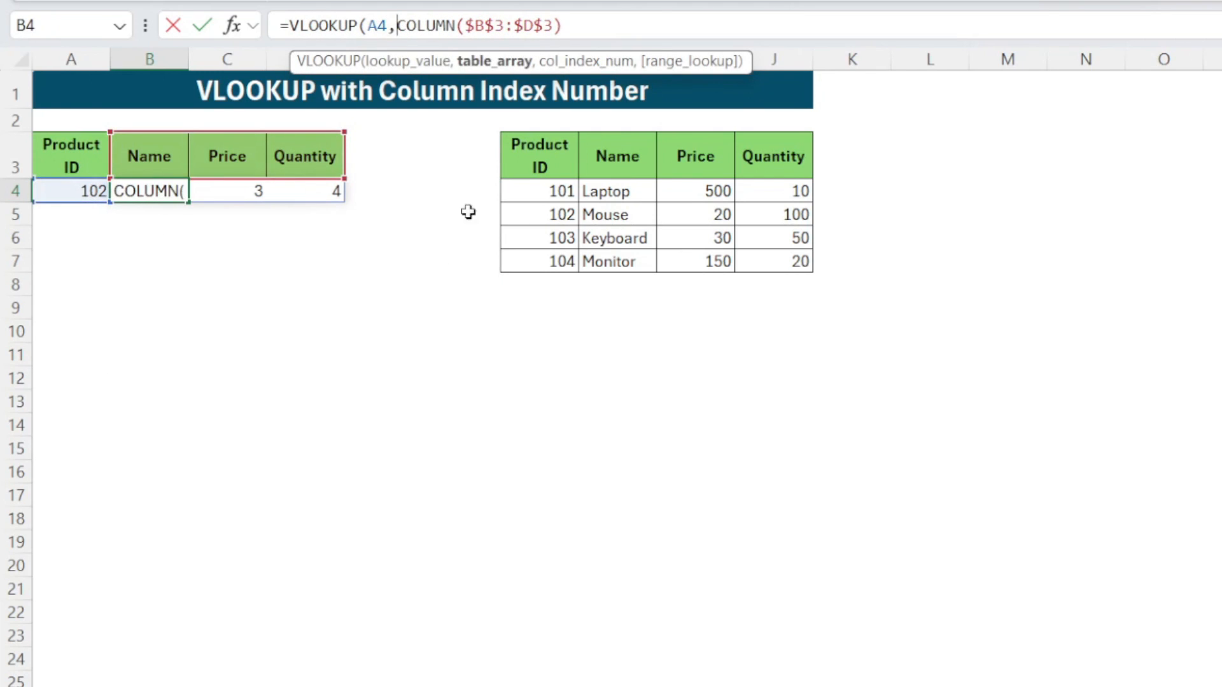
{"action": "left_click_drag", "start_coordinate": [547, 191], "coordinate": [785, 255]}
{"action": "key", "text": "F4"}
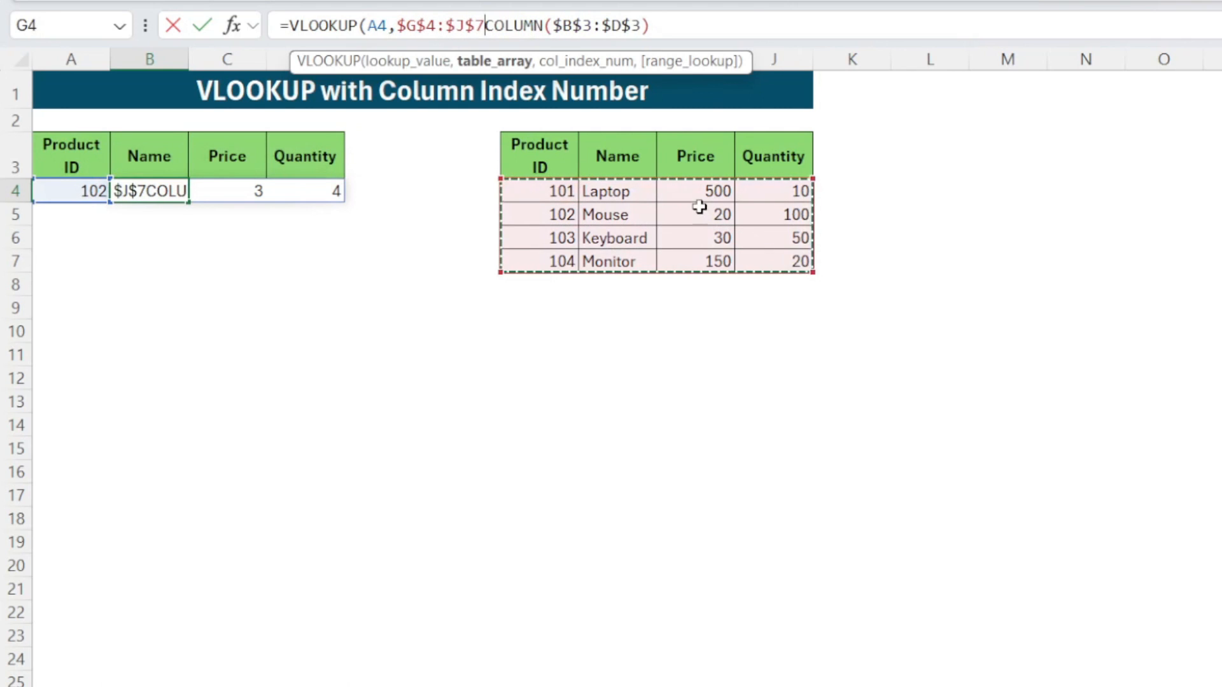
{"action": "type", "text": ","}
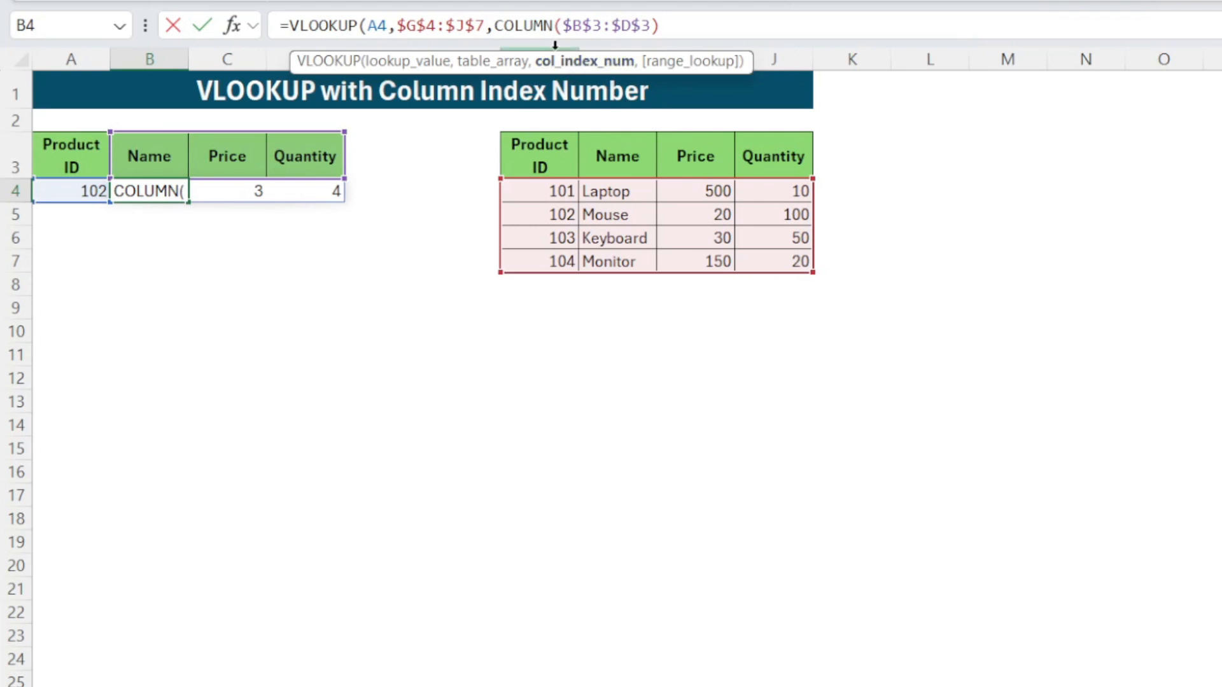
{"action": "left_click", "coordinate": [686, 28]}
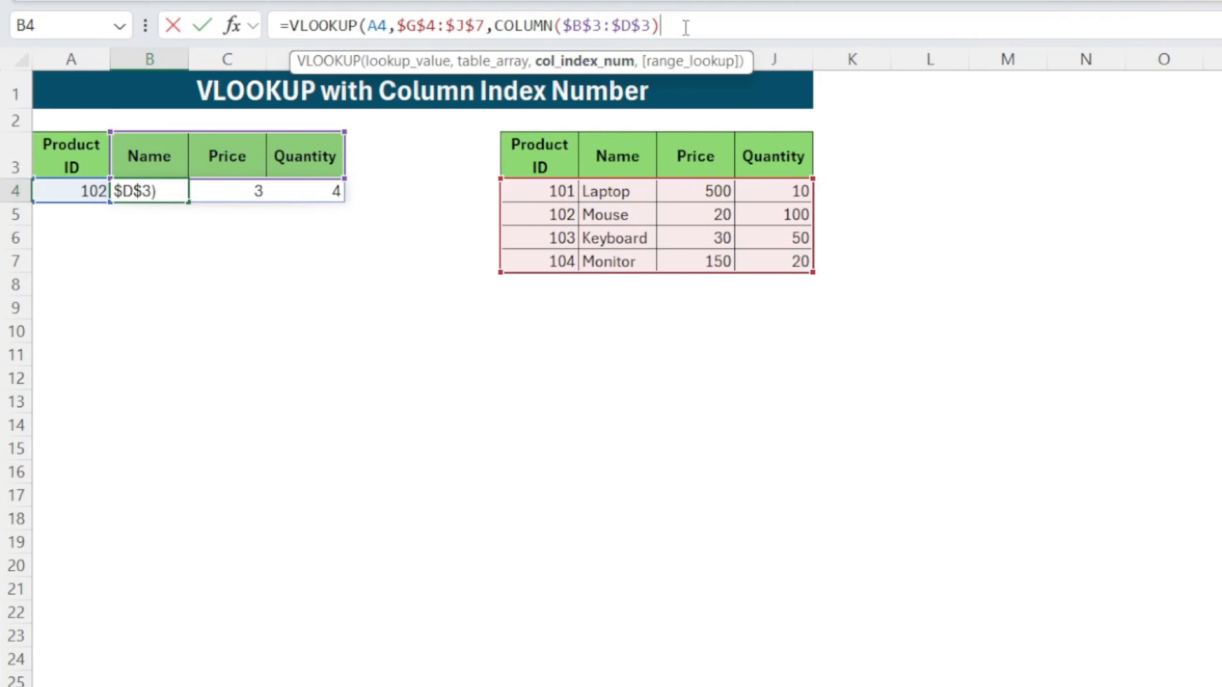
{"action": "type", "text": ",0)"}
{"action": "key", "text": "Return"}
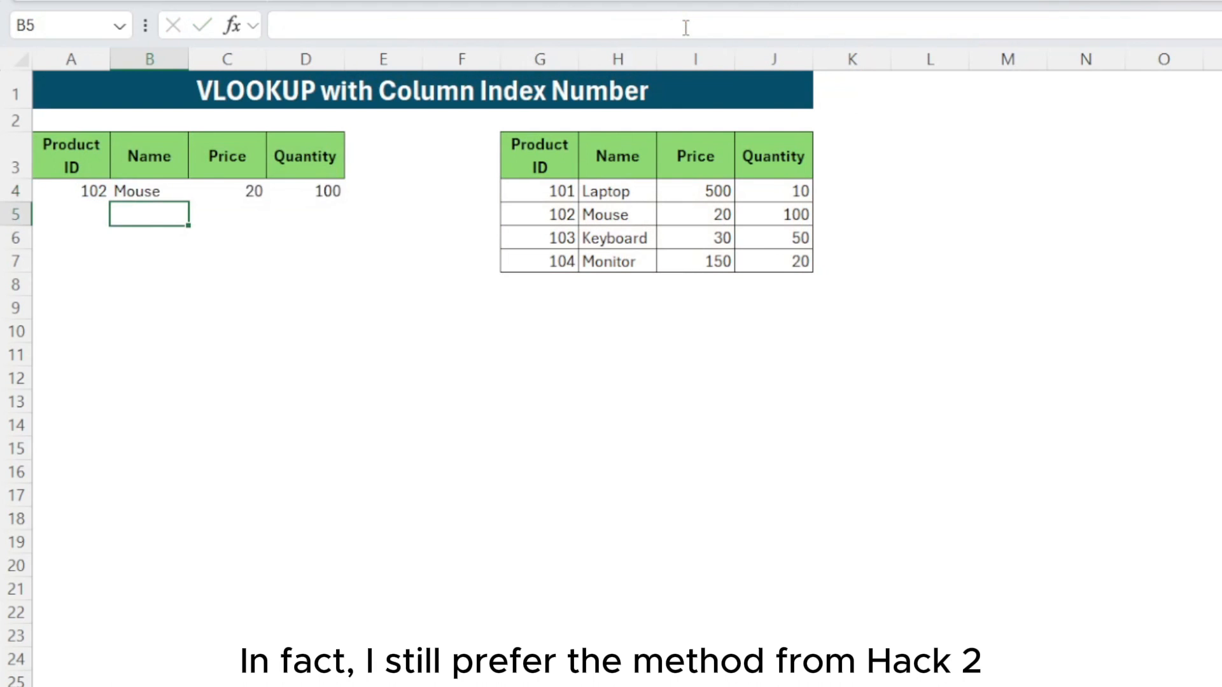
{"action": "left_click", "coordinate": [221, 278]}
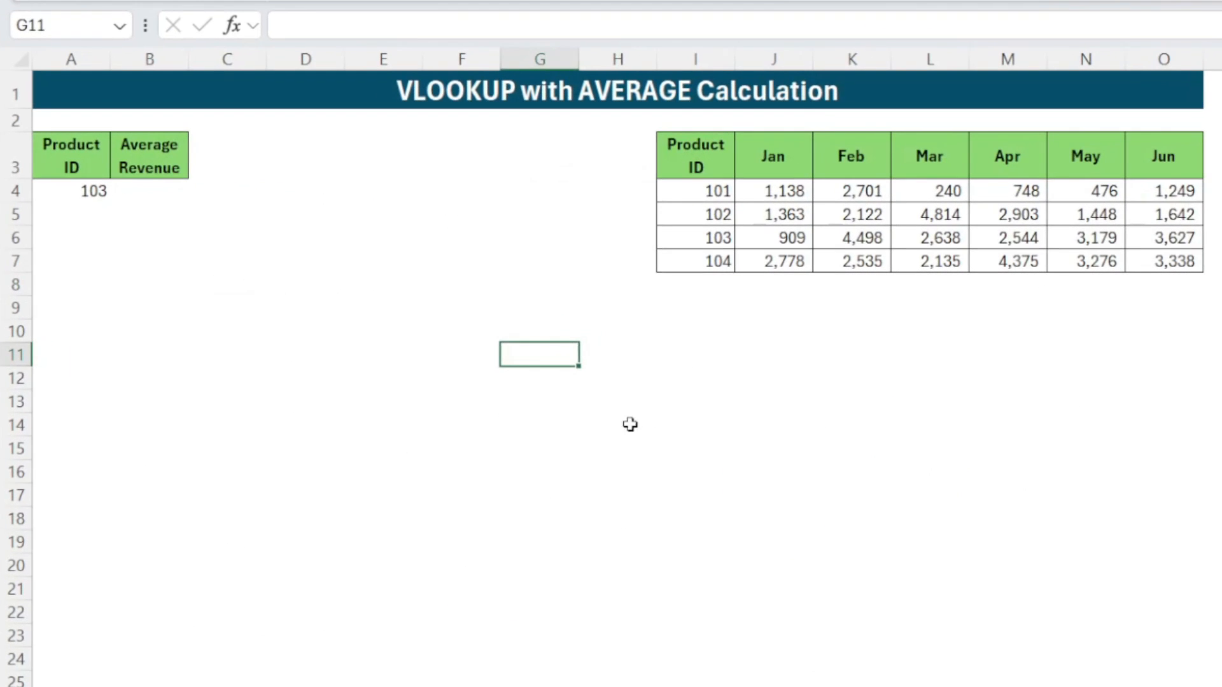
On the AVERAGE calculation sheet, number the Jan to Jun columns 2 through 7 in cells J2:O2.
{"action": "left_click", "coordinate": [425, 301]}
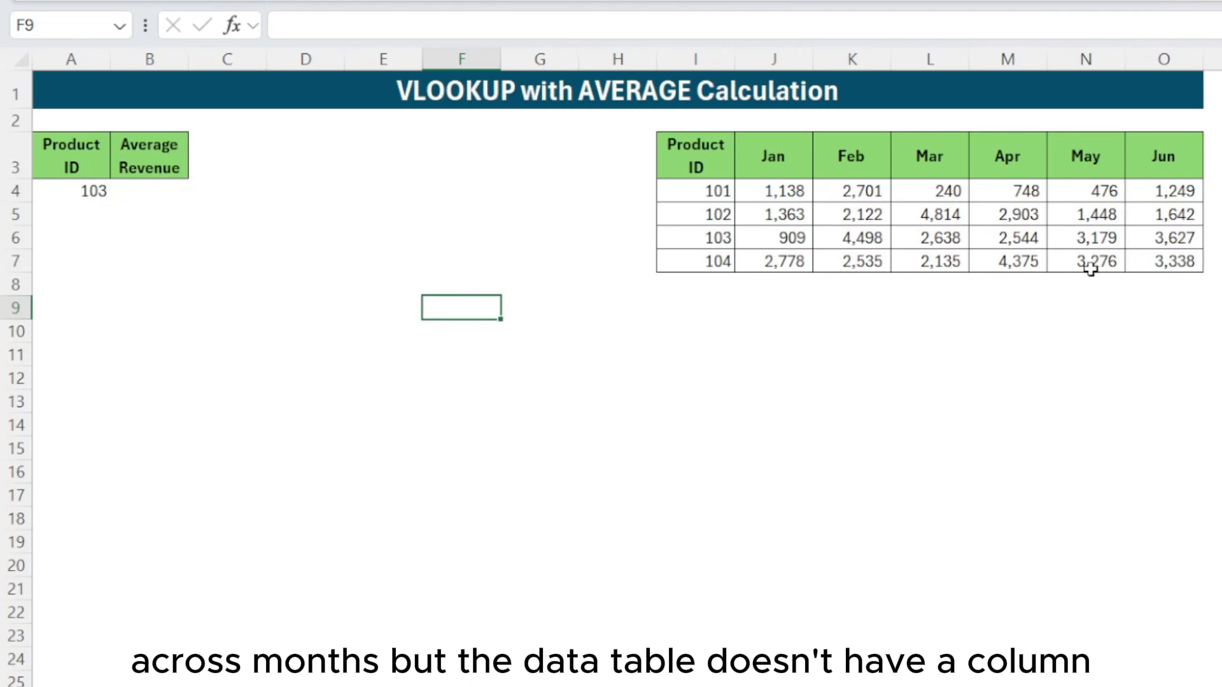
{"action": "left_click", "coordinate": [150, 193]}
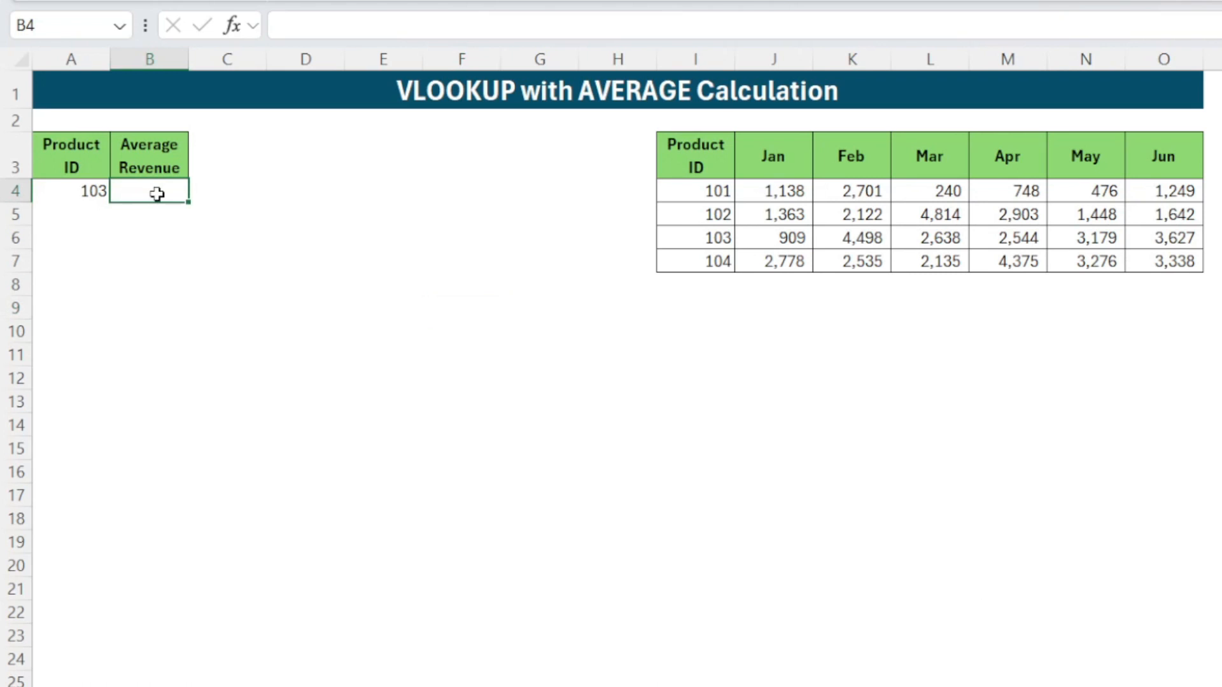
{"action": "left_click", "coordinate": [792, 121]}
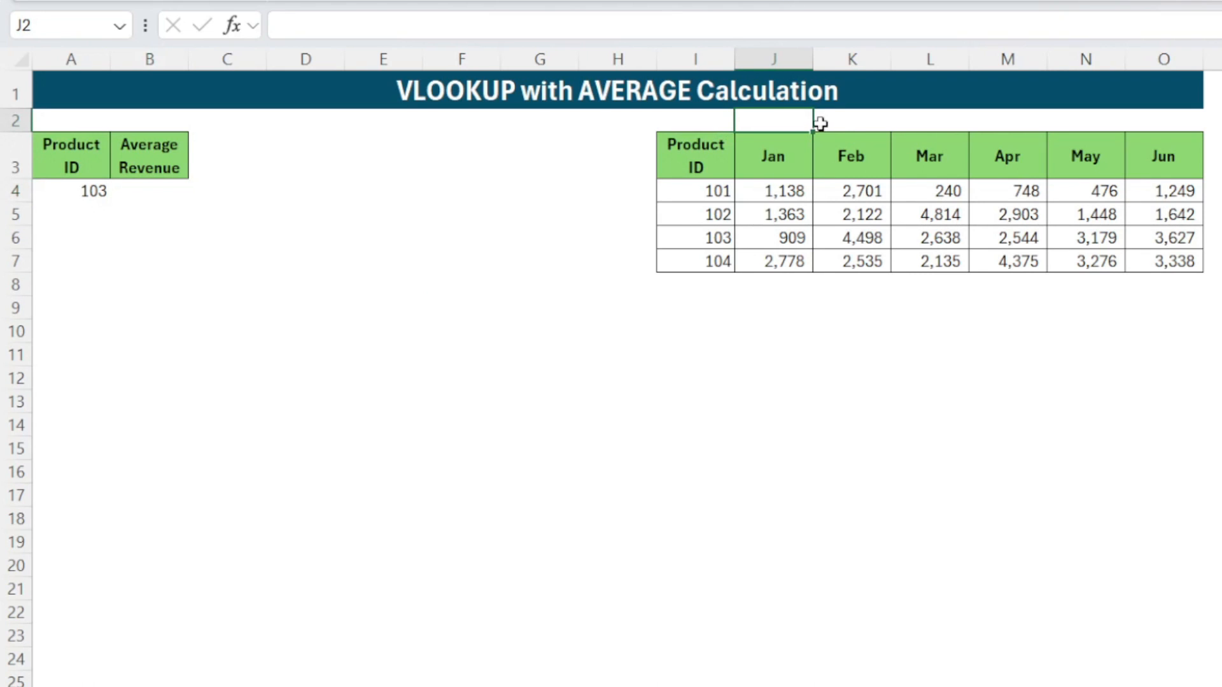
{"action": "type", "text": "2"}
{"action": "left_click", "coordinate": [840, 121]}
{"action": "type", "text": "3"}
{"action": "left_click", "coordinate": [930, 122]}
{"action": "type", "text": "4"}
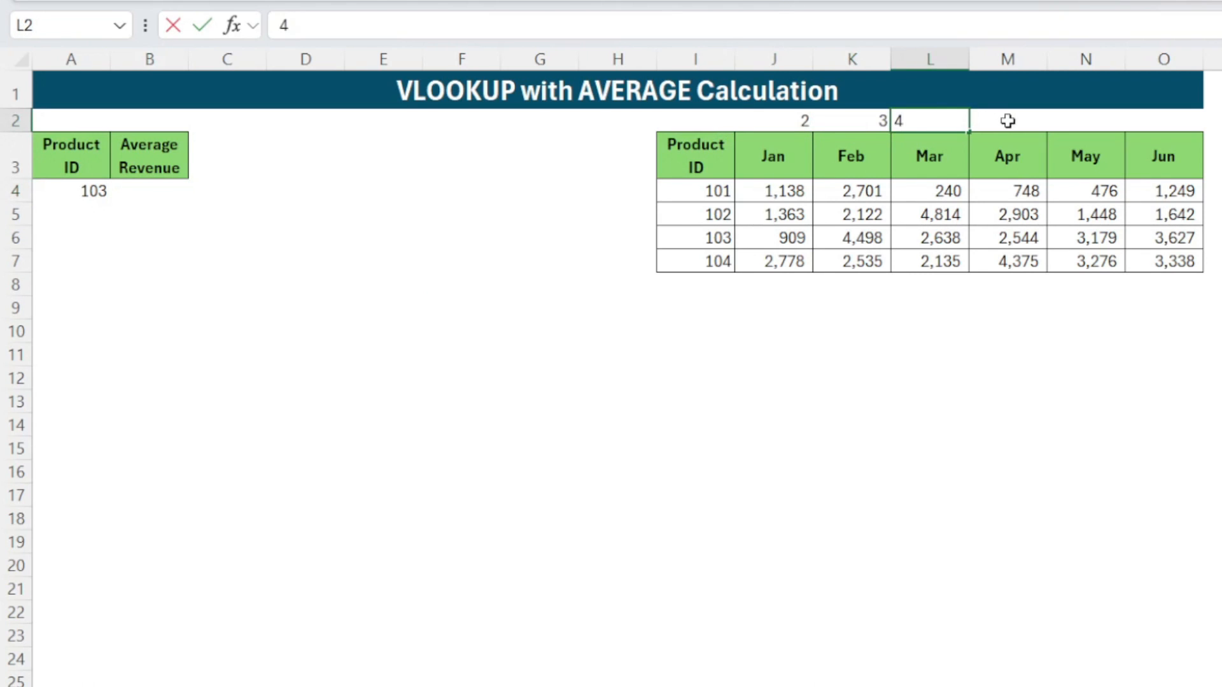
{"action": "left_click", "coordinate": [1007, 121]}
{"action": "type", "text": "5"}
{"action": "left_click", "coordinate": [1083, 121]}
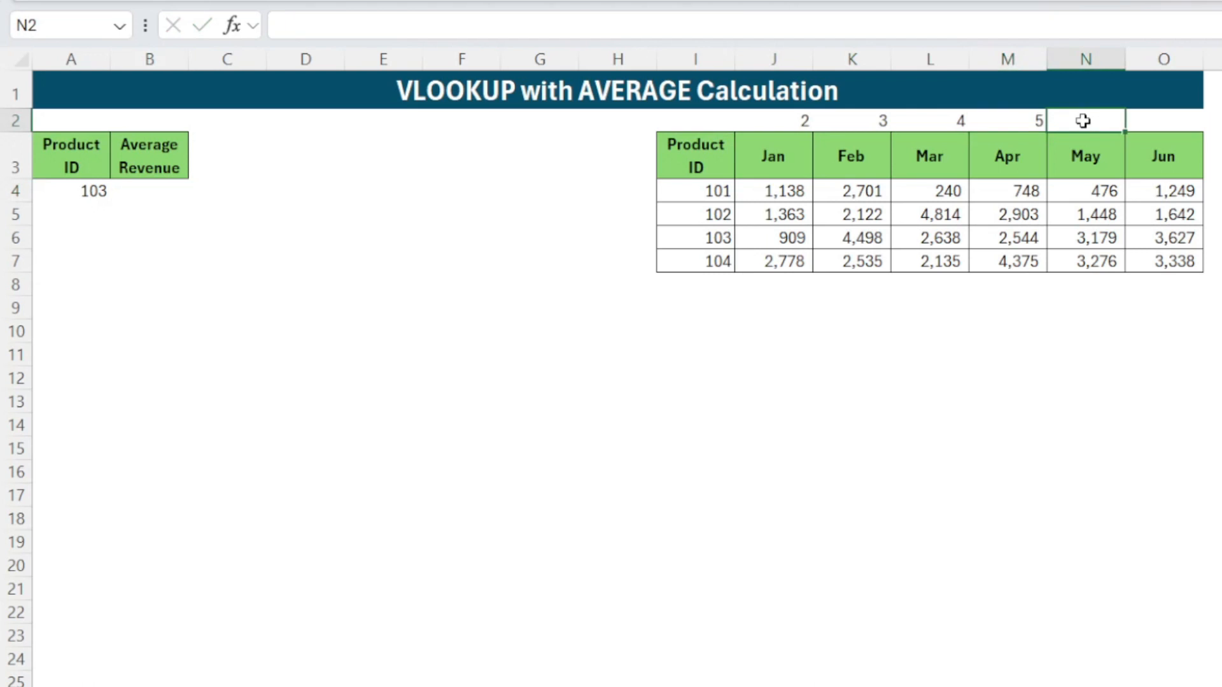
{"action": "type", "text": "6"}
{"action": "left_click", "coordinate": [1155, 122]}
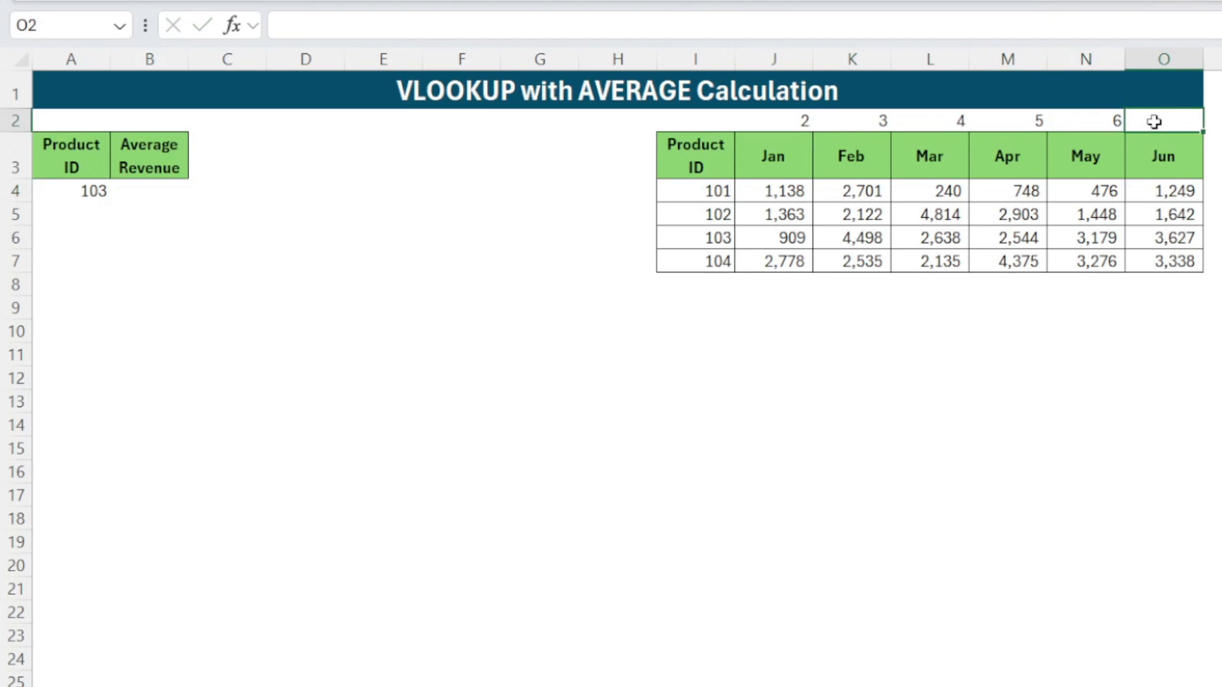
{"action": "type", "text": "7"}
{"action": "left_click", "coordinate": [282, 283]}
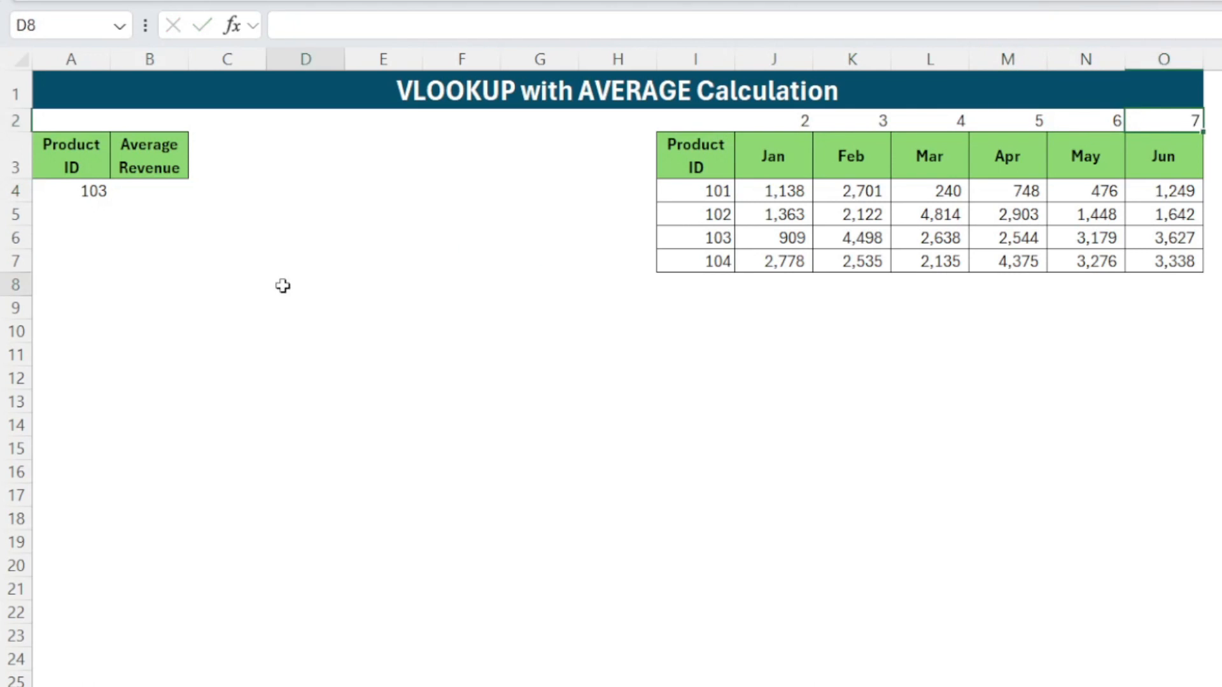
Enter a COLUMN formula in B4 that references the range B3:G3.
{"action": "left_click", "coordinate": [160, 197]}
{"action": "type", "text": "=colum"}
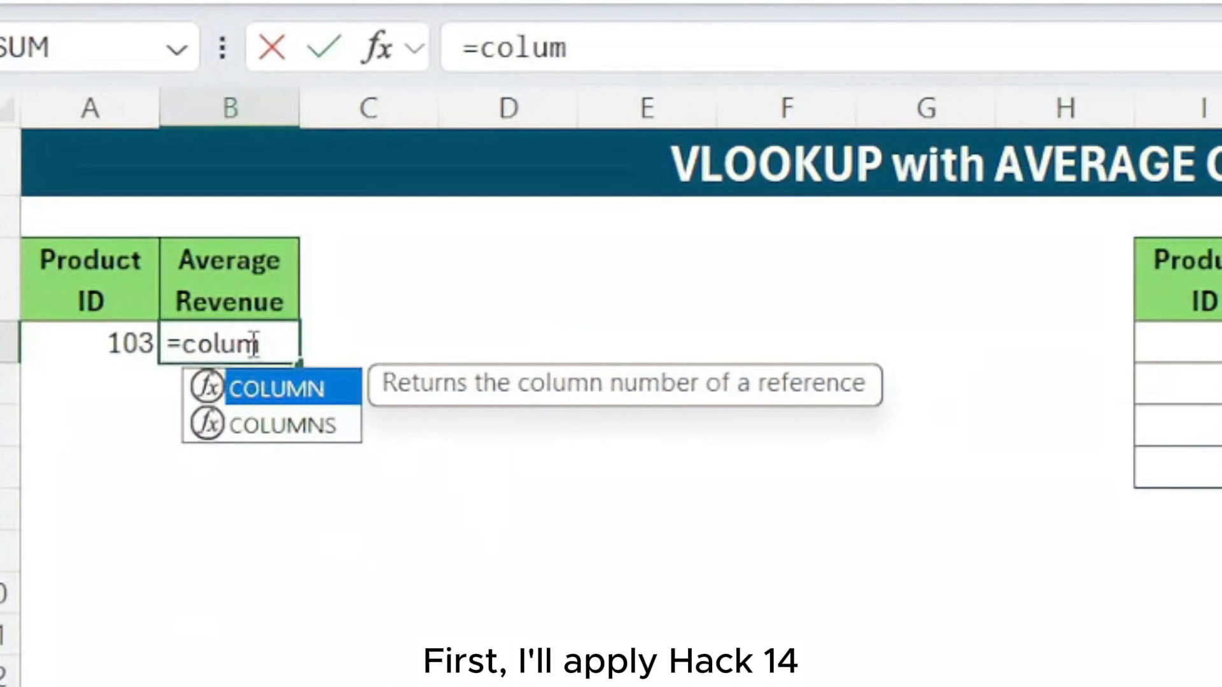
{"action": "type", "text": "n("}
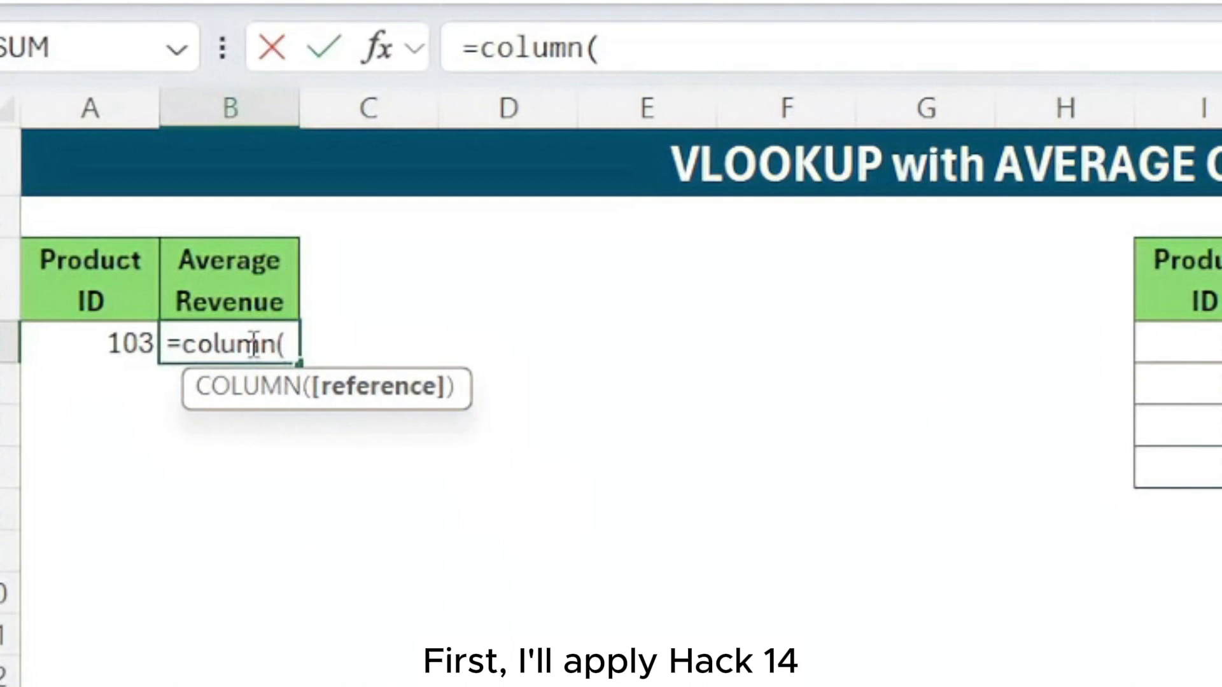
{"action": "key", "text": "Up"}
{"action": "key", "text": "shift+Right"}
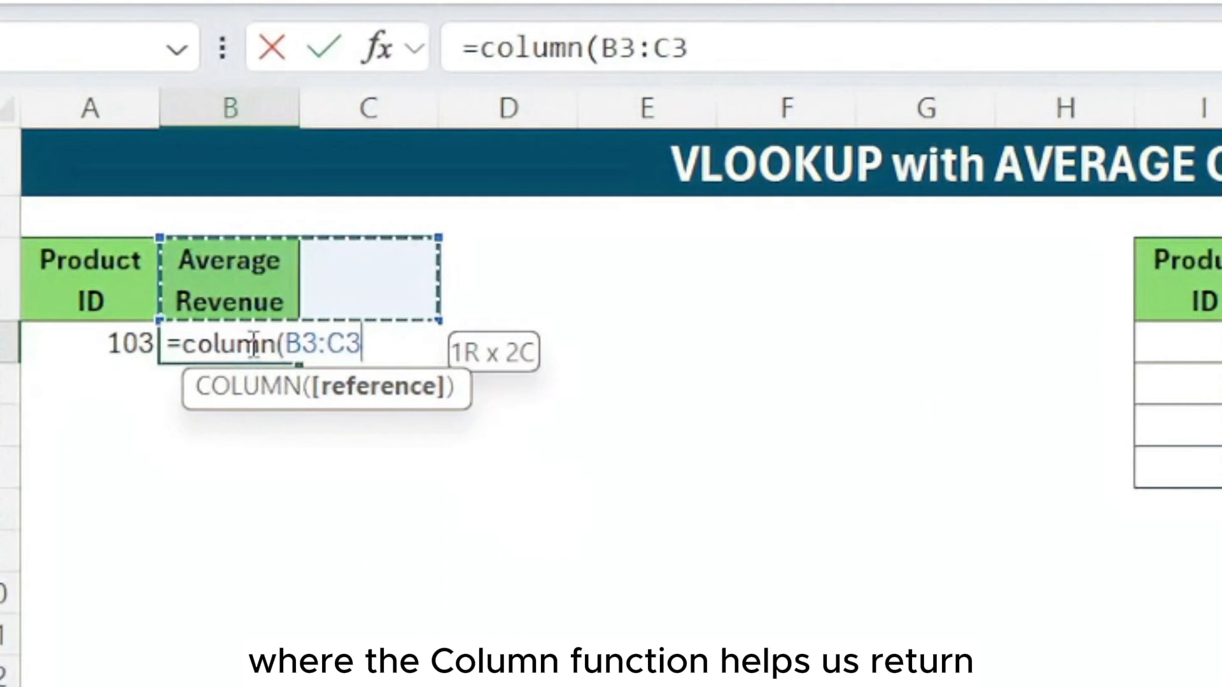
{"action": "key", "text": "shift+Right"}
{"action": "key", "text": "shift+Right"}
{"action": "key", "text": "shift+Right"}
{"action": "key", "text": "shift+Right"}
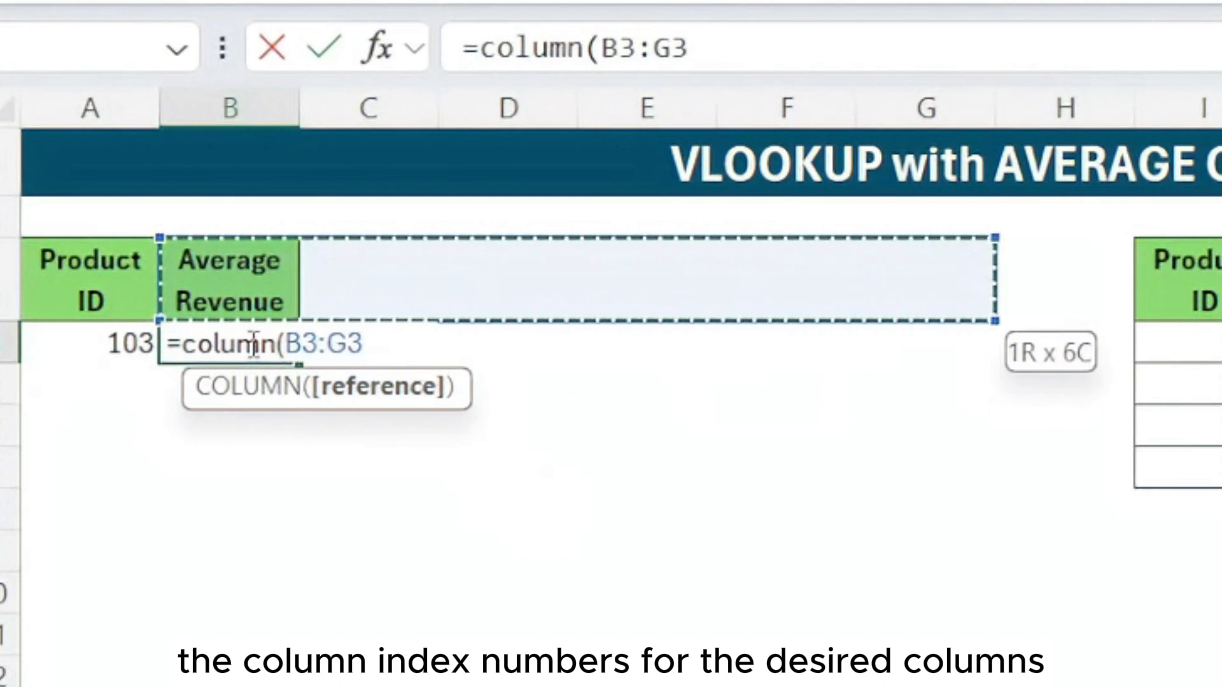
{"action": "type", "text": ")"}
{"action": "key", "text": "Return"}
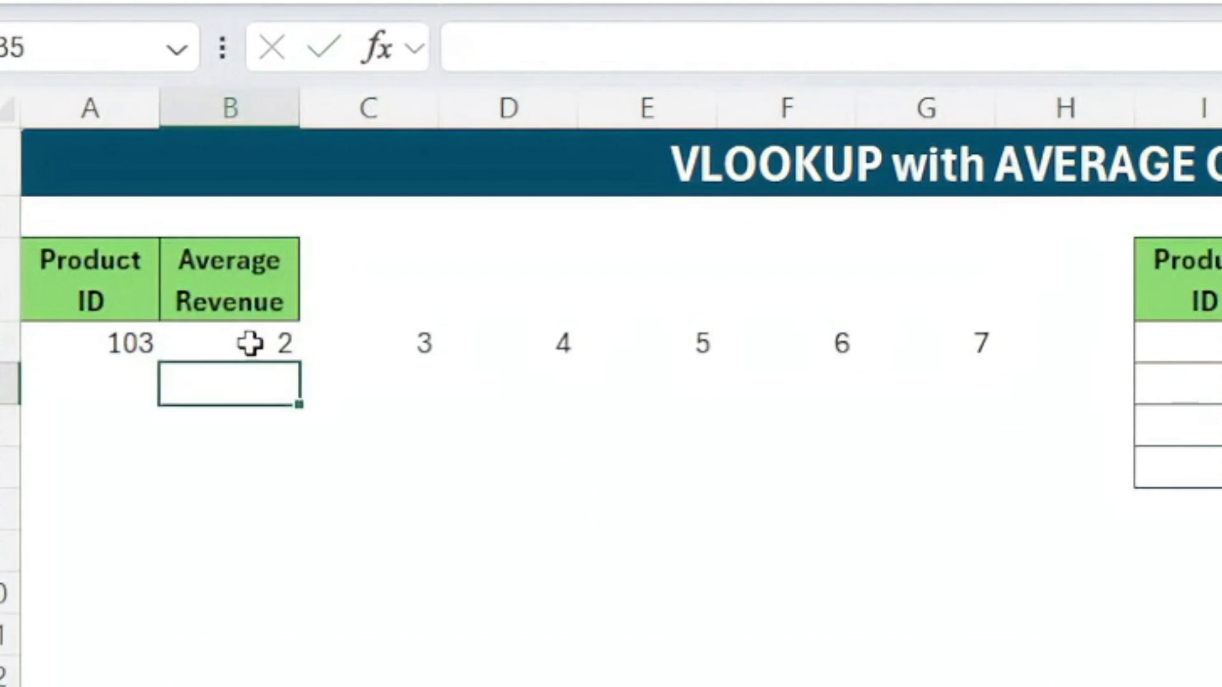
Wrap the COLUMN function in B4 in a VLOOKUP as its column index, with lookup value A4, table array $I$4:$O$7 and range lookup 0.
{"action": "left_click", "coordinate": [249, 344]}
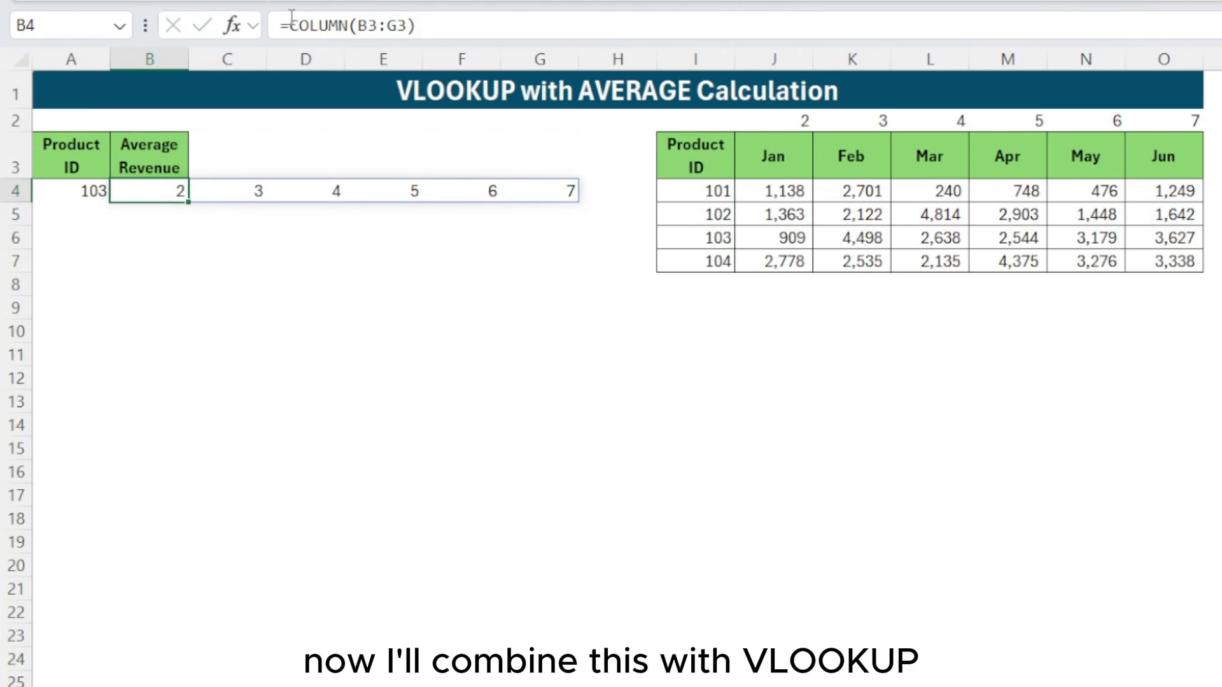
{"action": "left_click", "coordinate": [292, 19]}
{"action": "type", "text": "vlookup("}
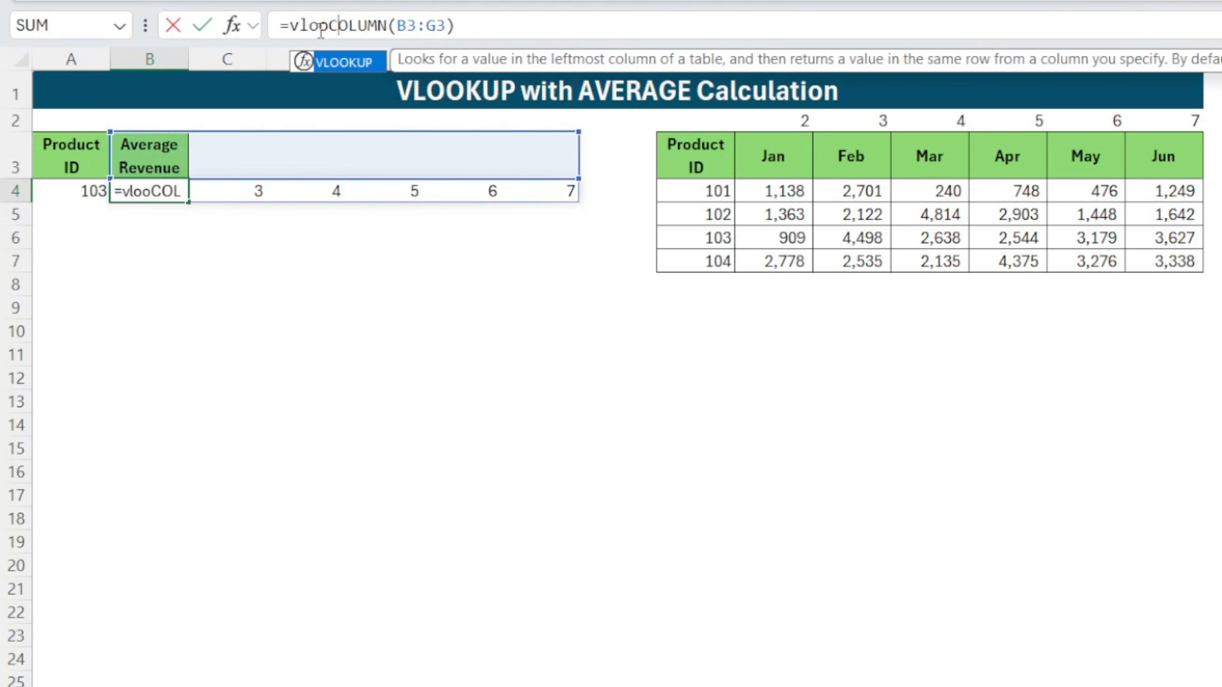
{"action": "key", "text": "Left"}
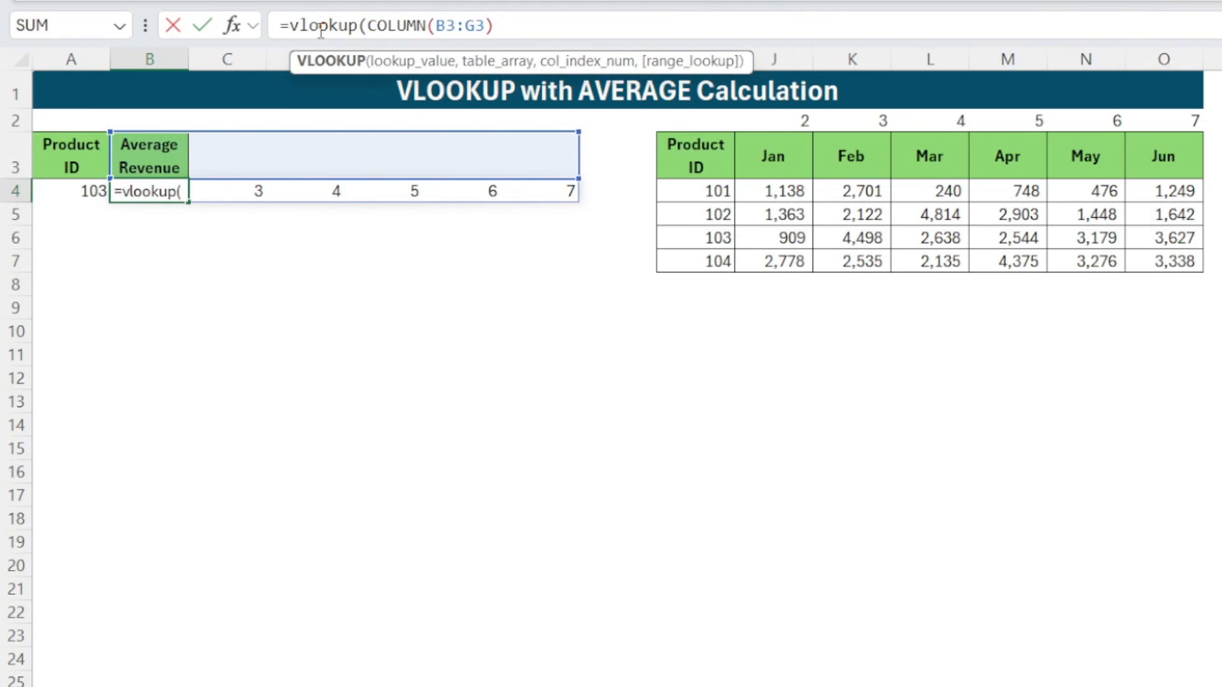
{"action": "key", "text": "Right"}
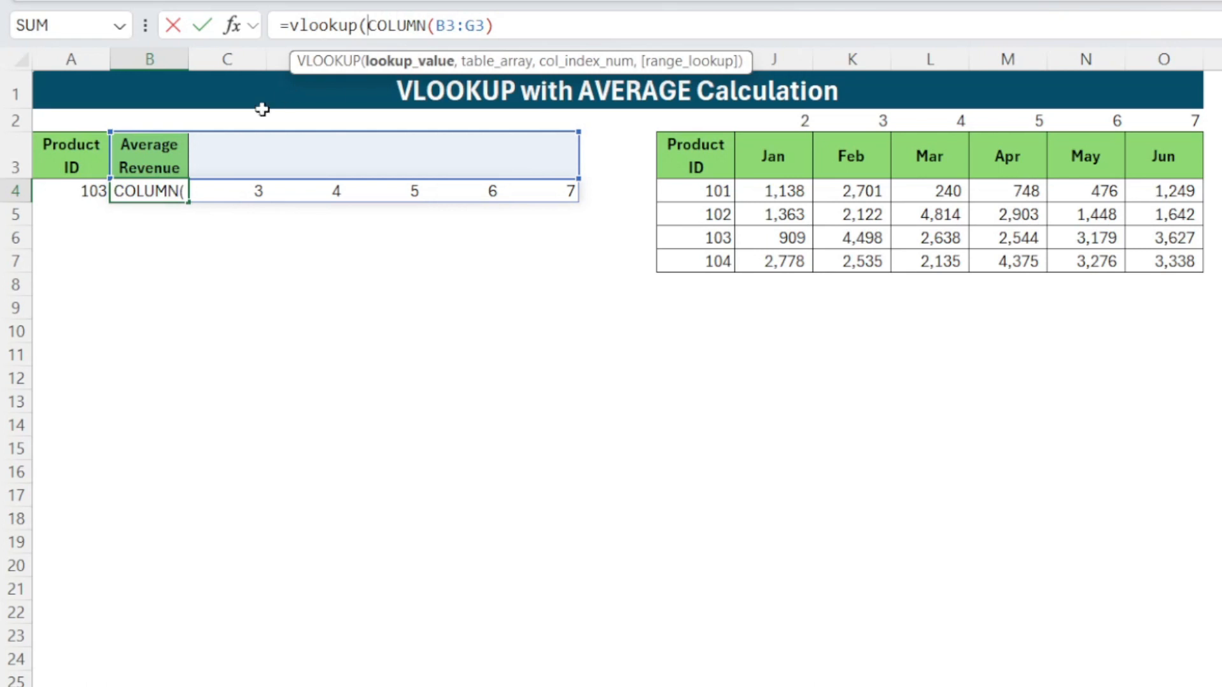
{"action": "left_click", "coordinate": [70, 194]}
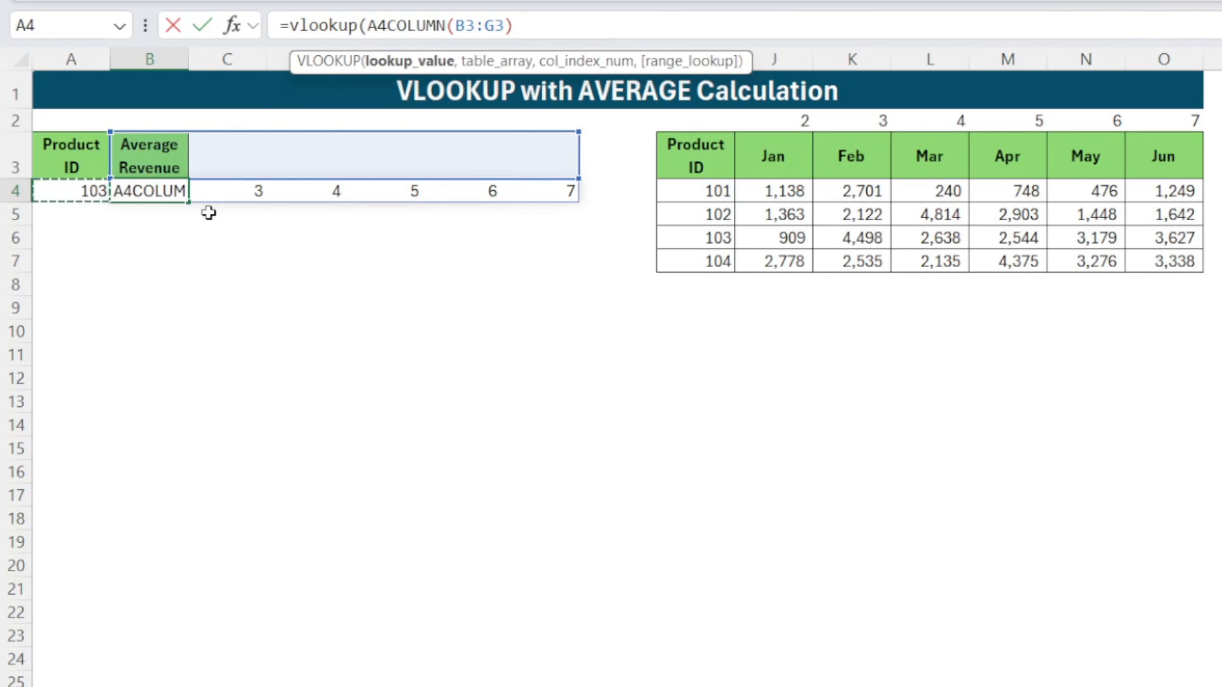
{"action": "type", "text": ","}
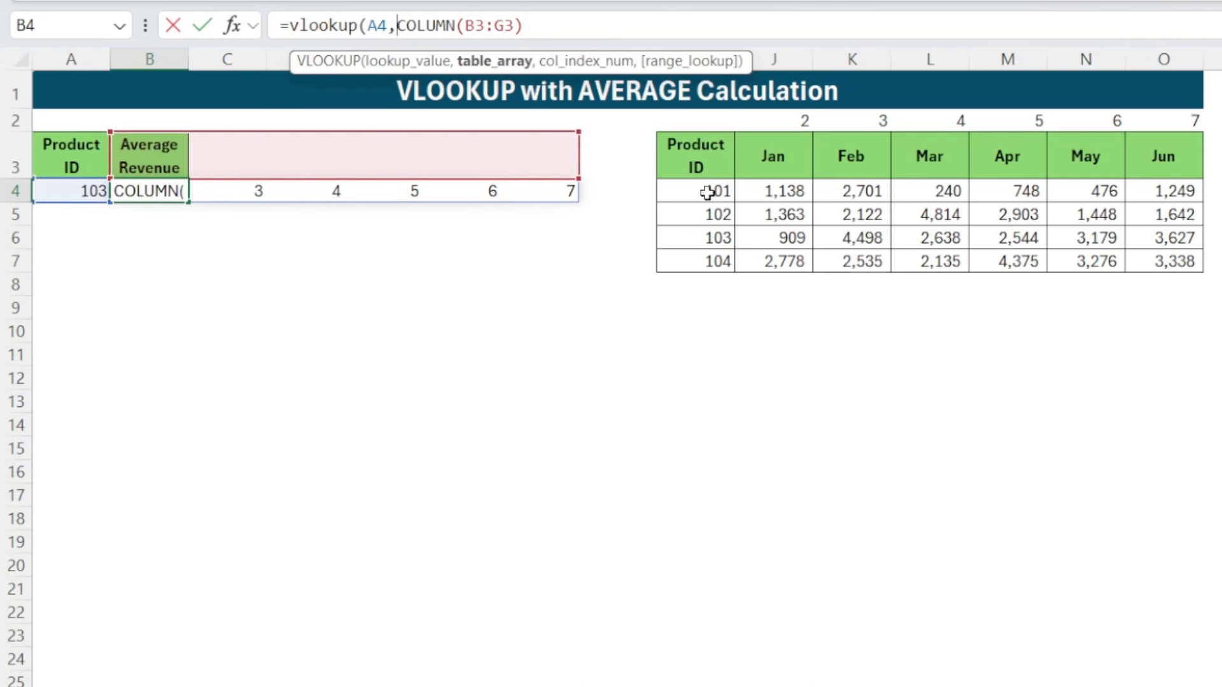
{"action": "left_click_drag", "start_coordinate": [708, 192], "coordinate": [1143, 257]}
{"action": "key", "text": "F4"}
{"action": "type", "text": ","}
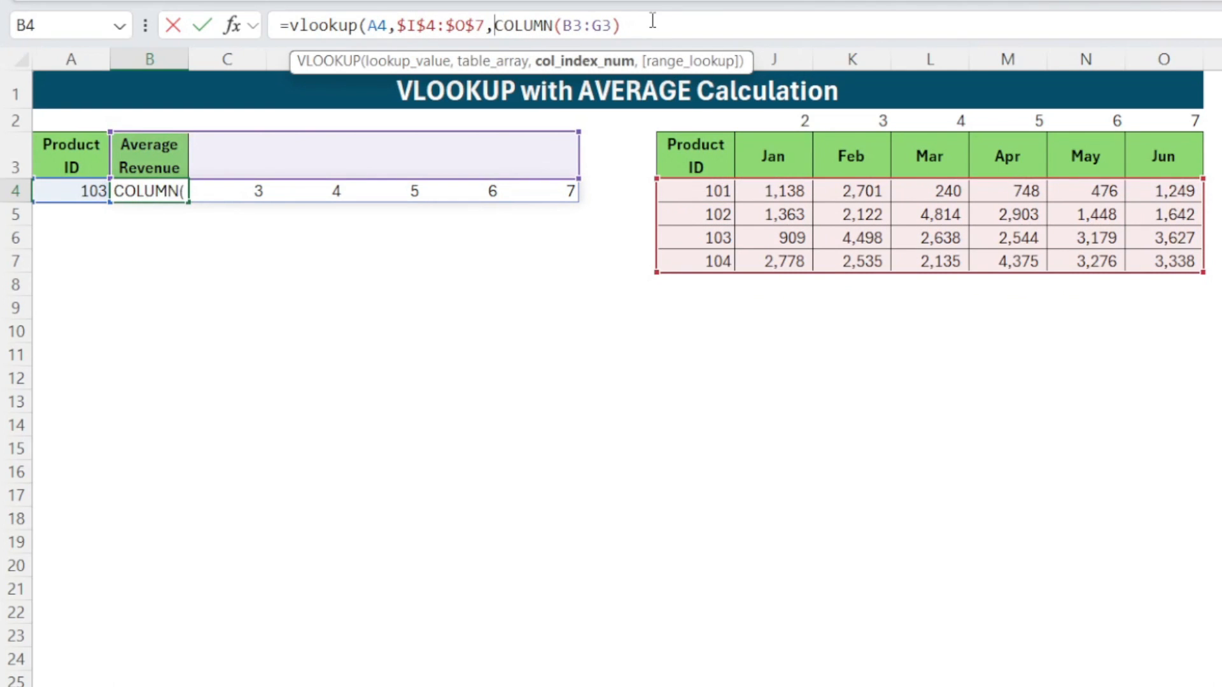
{"action": "type", "text": ",0)"}
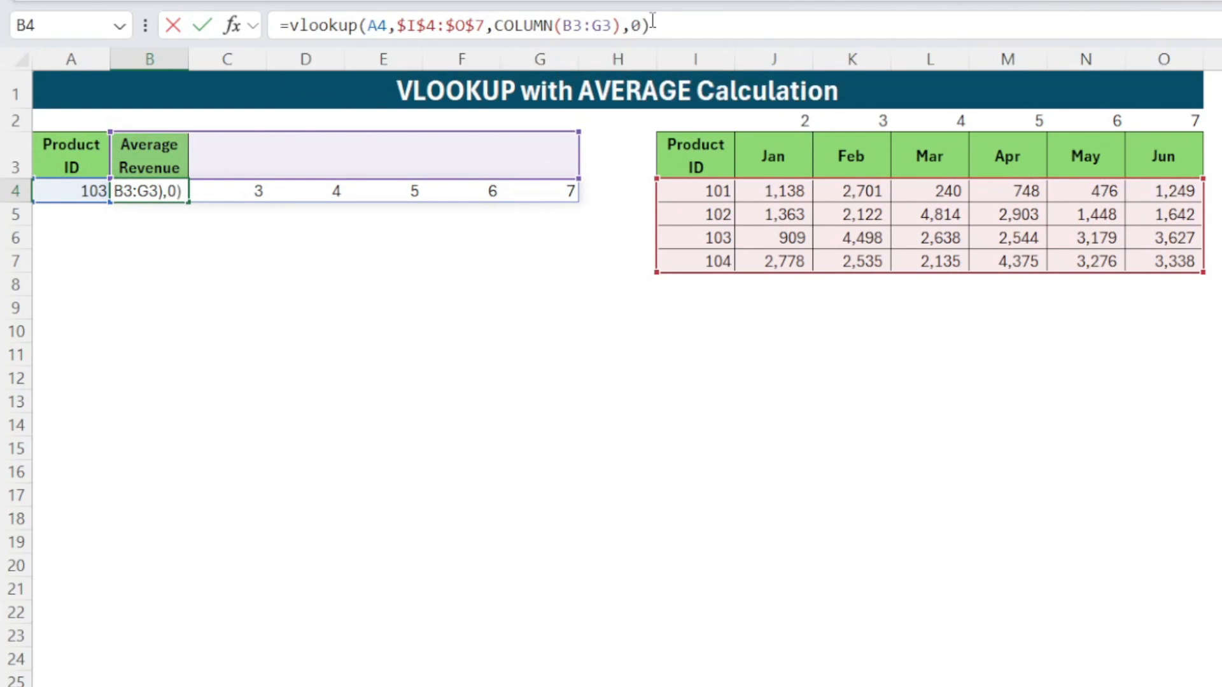
{"action": "key", "text": "Return"}
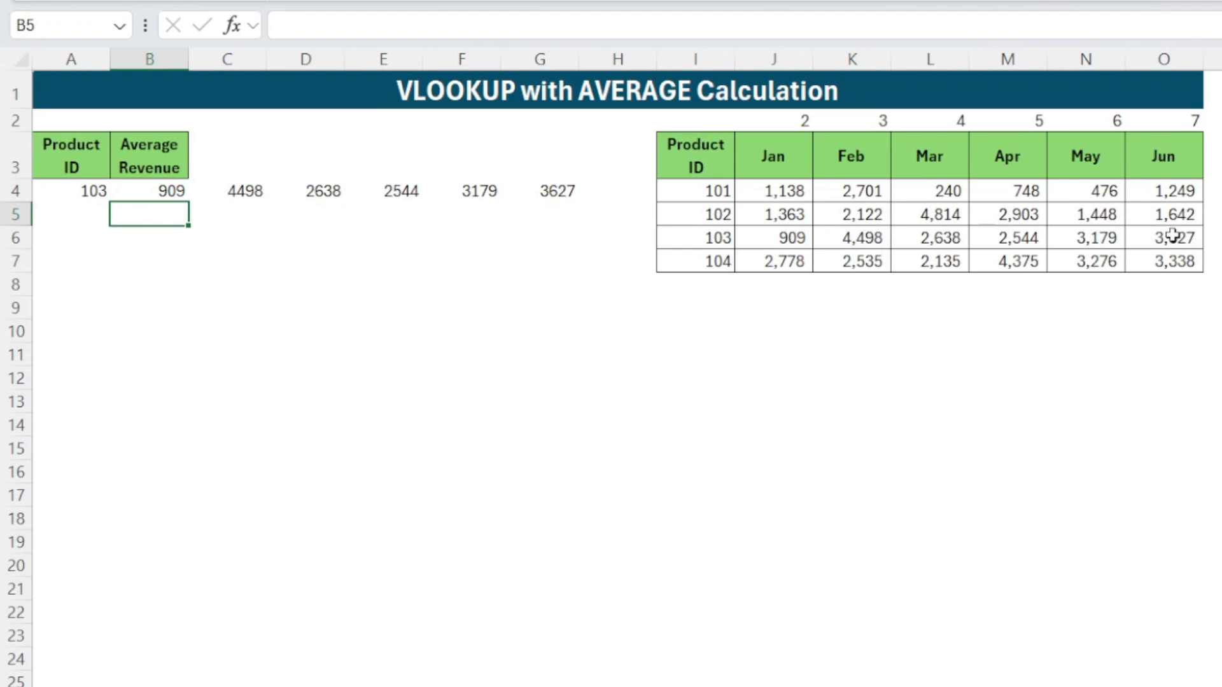
Wrap the VLOOKUP formula in B4 in an AVERAGE function to calculate the product's average revenue.
{"action": "left_click", "coordinate": [169, 194]}
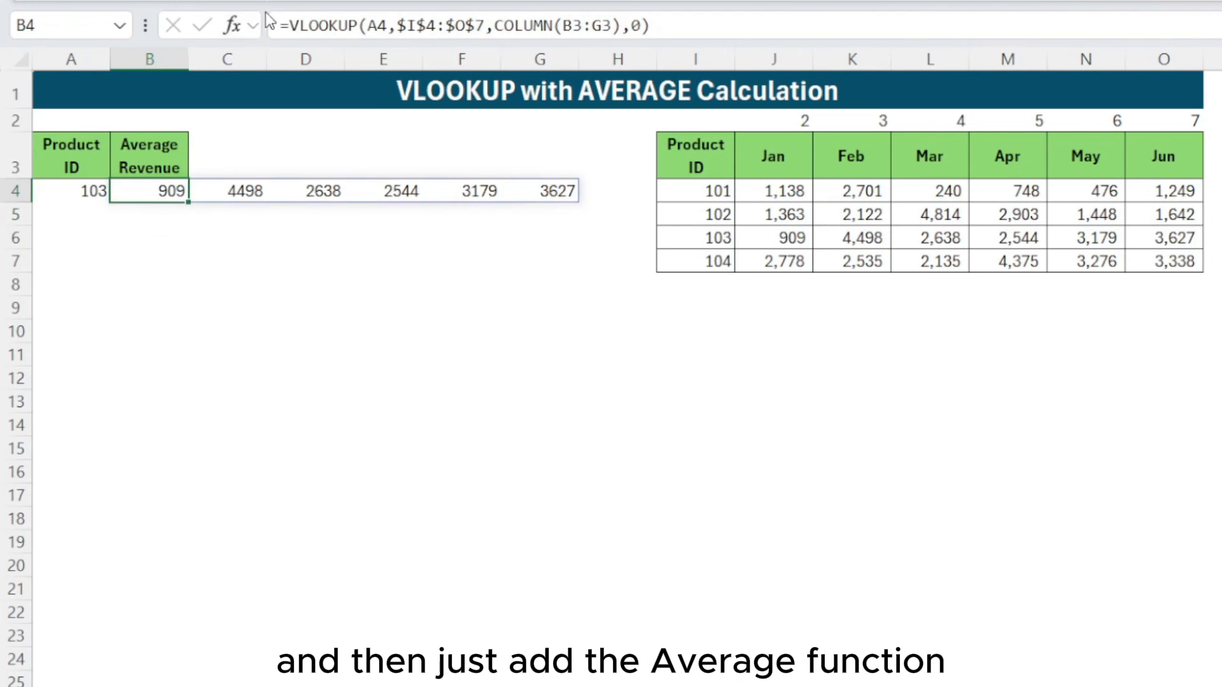
{"action": "left_click", "coordinate": [286, 23]}
{"action": "type", "text": "av"}
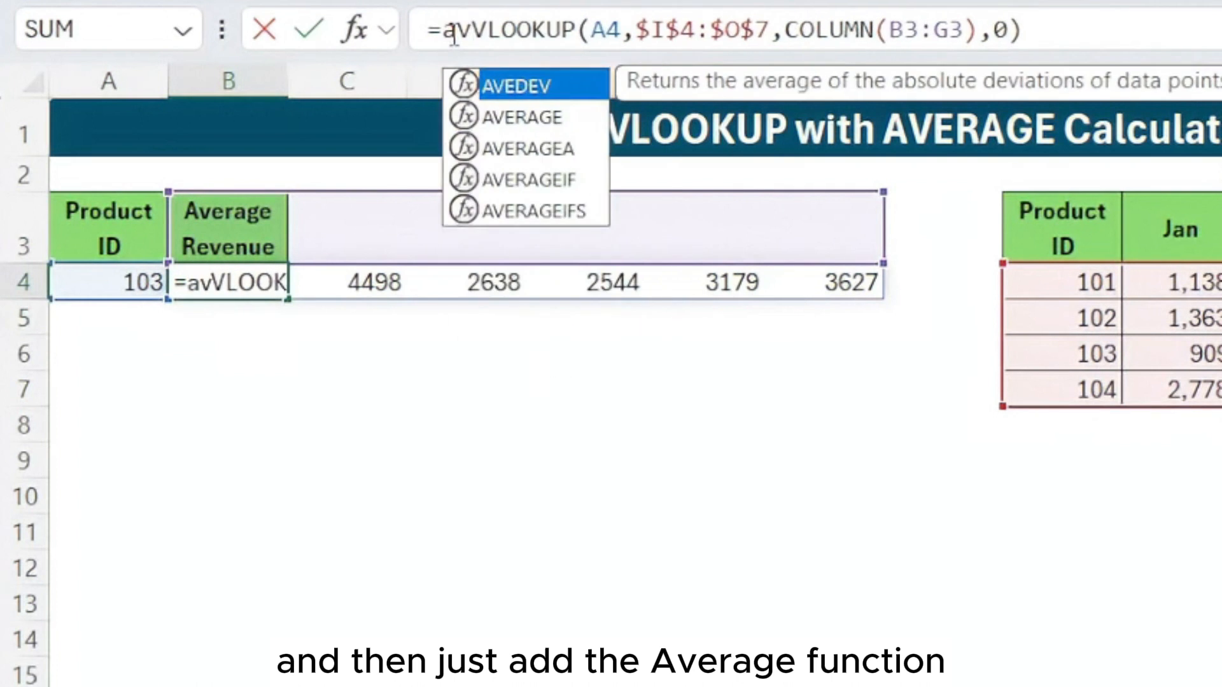
{"action": "key", "text": "Down"}
{"action": "key", "text": "Tab"}
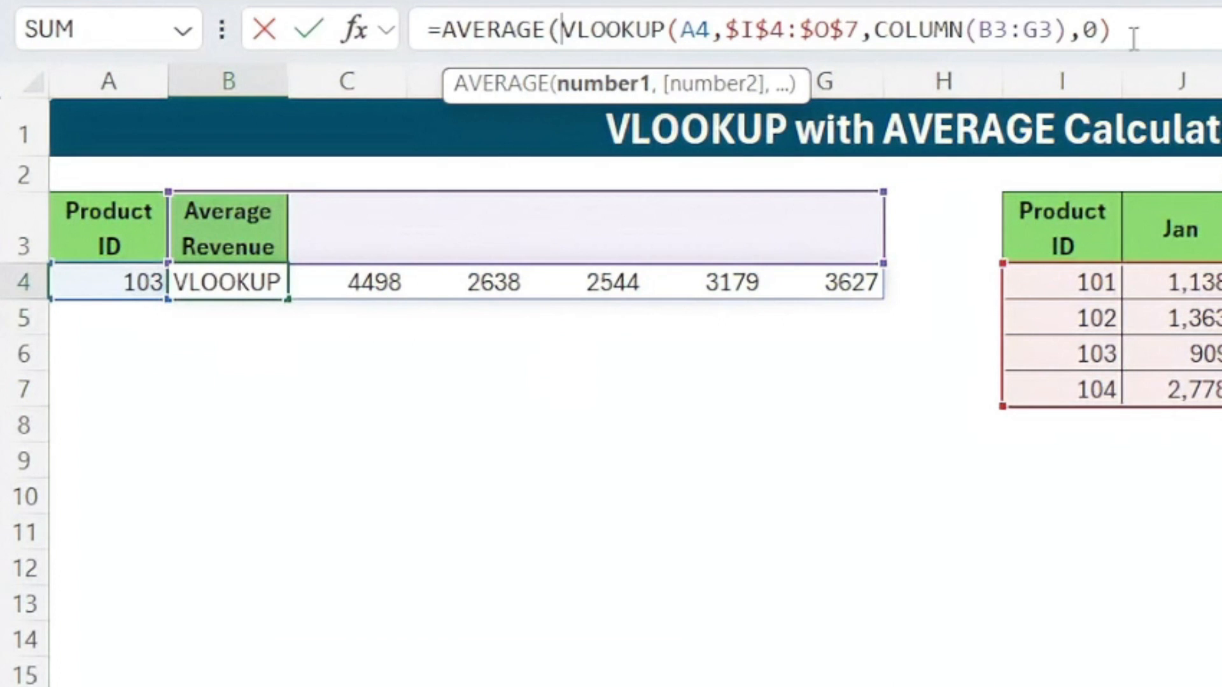
{"action": "left_click", "coordinate": [1164, 30]}
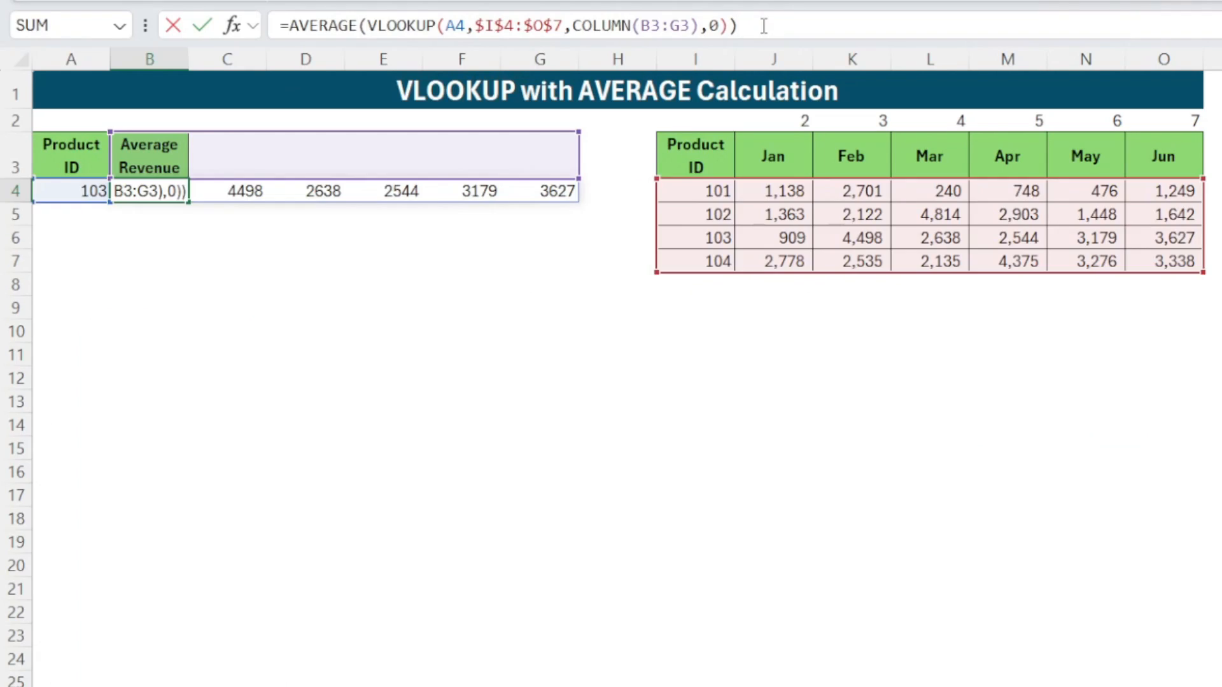
{"action": "key", "text": "Return"}
{"action": "left_click", "coordinate": [219, 291]}
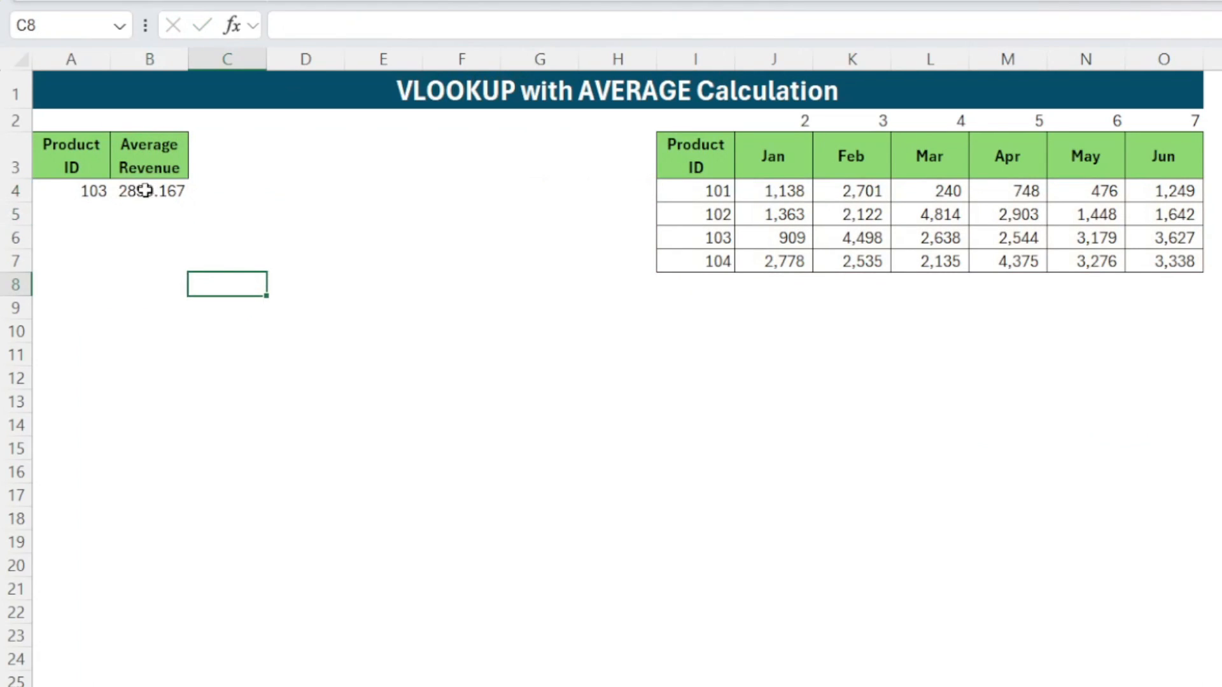